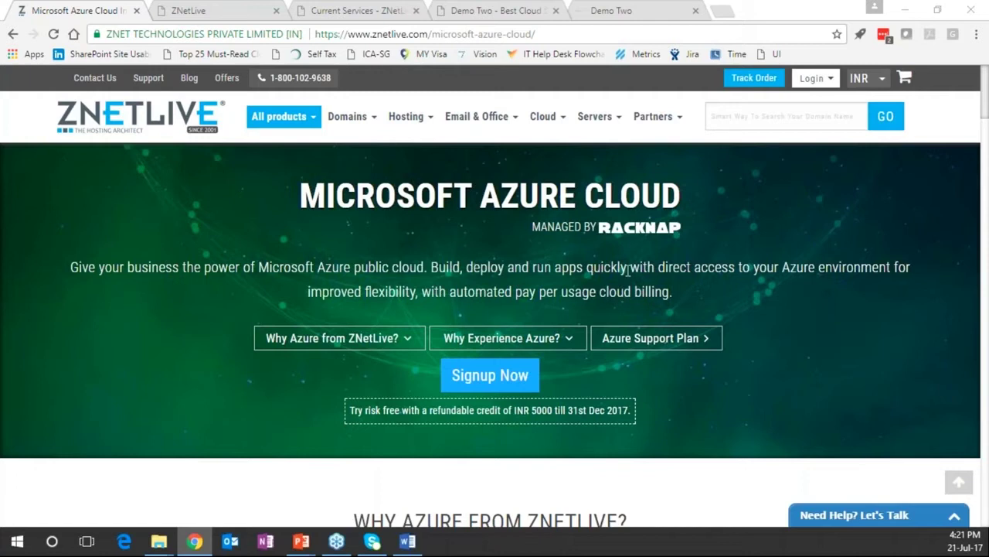
Start the Signup Now flow for Microsoft Azure Cloud on the ZNetLive site
left_click(173, 163)
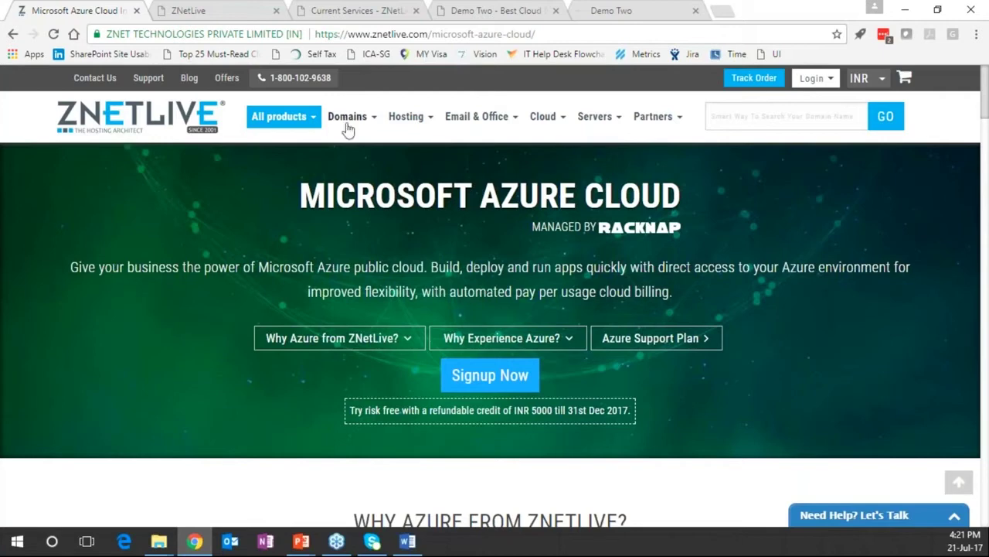
mouse_move(350, 124)
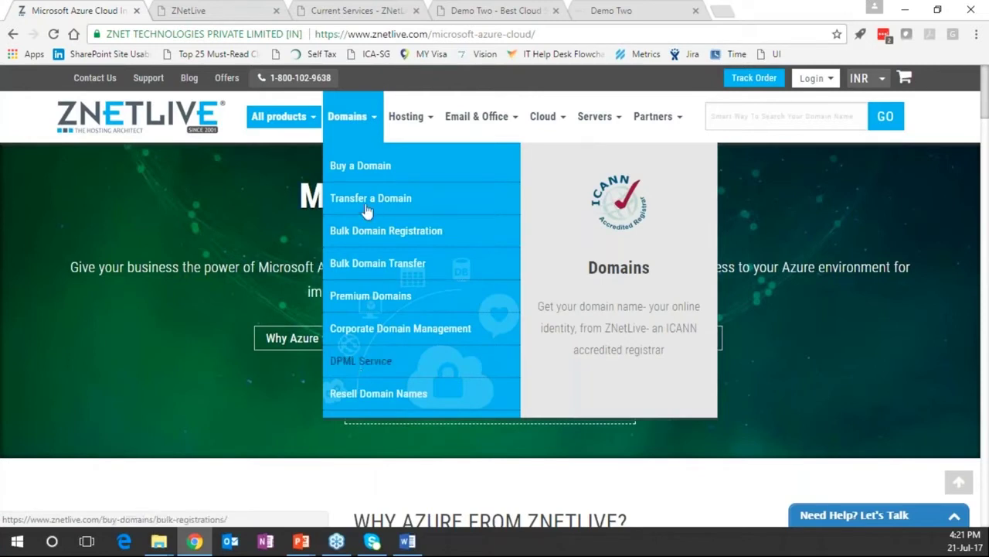
mouse_move(398, 120)
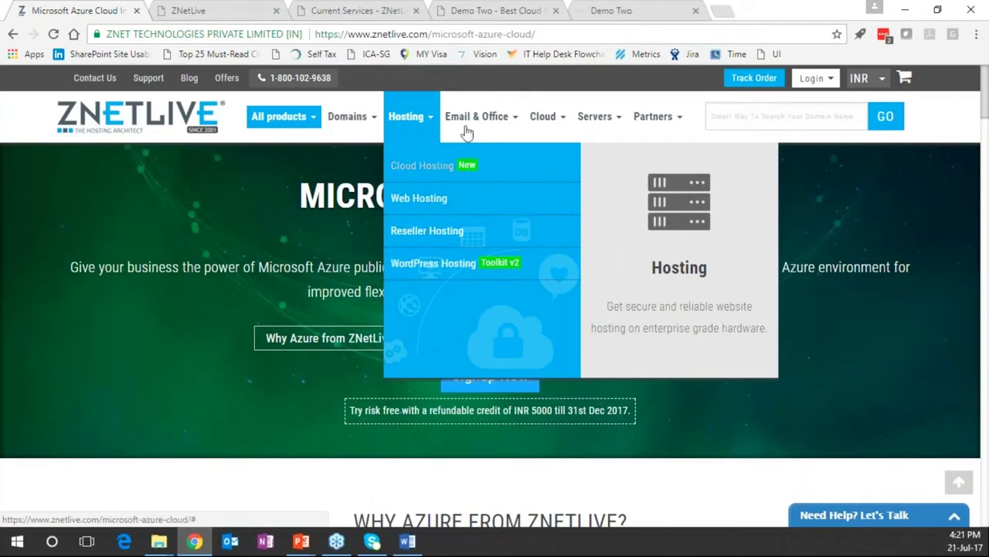
mouse_move(469, 123)
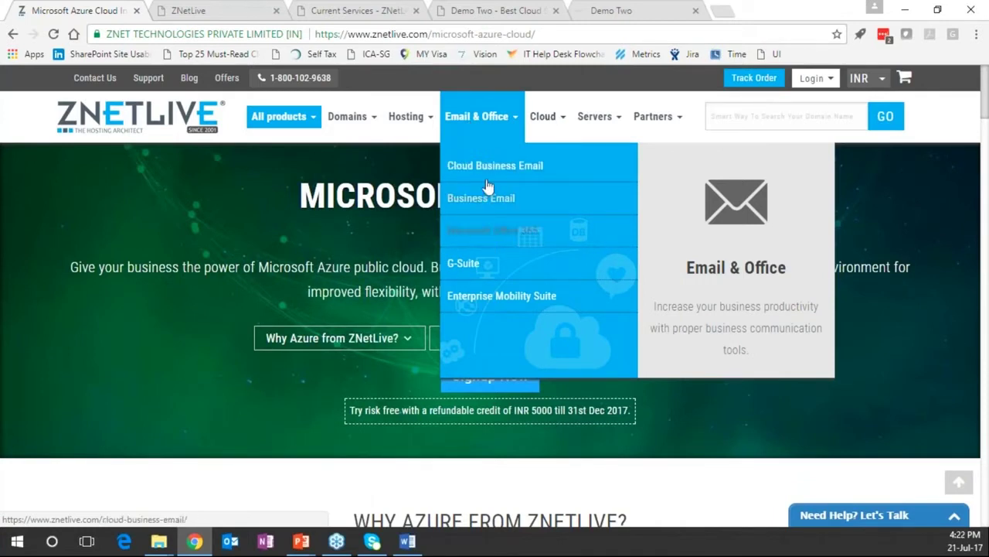
mouse_move(550, 122)
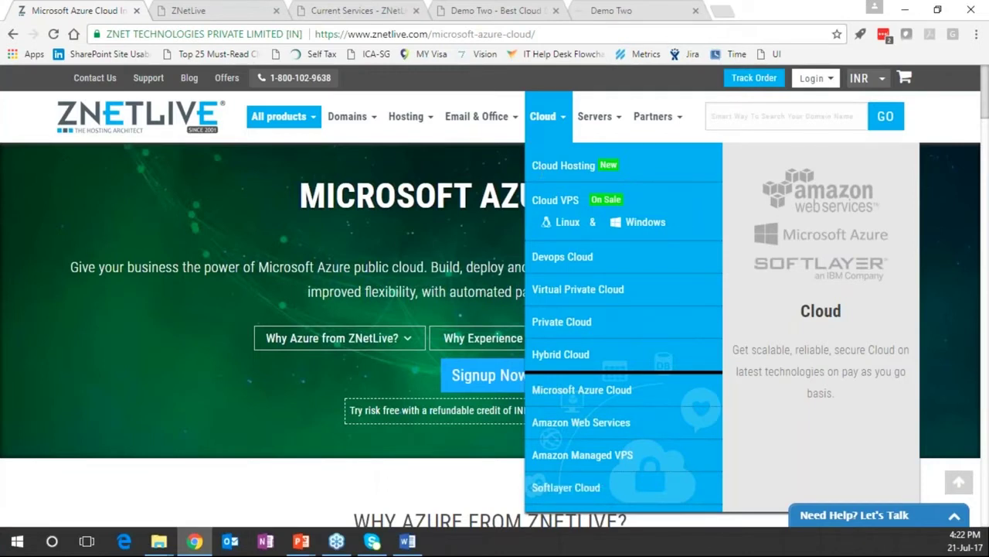
mouse_move(655, 126)
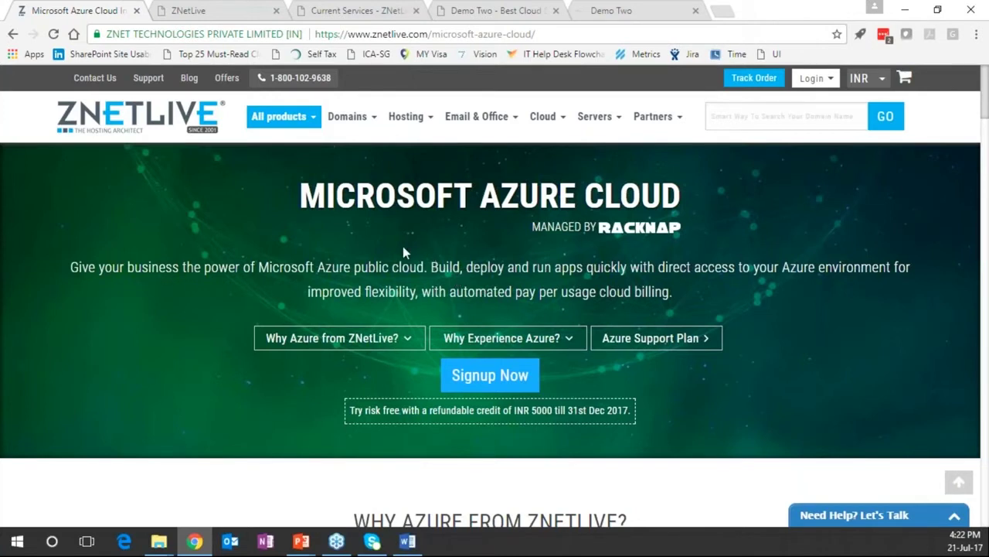
scroll(403, 252, "down", 1)
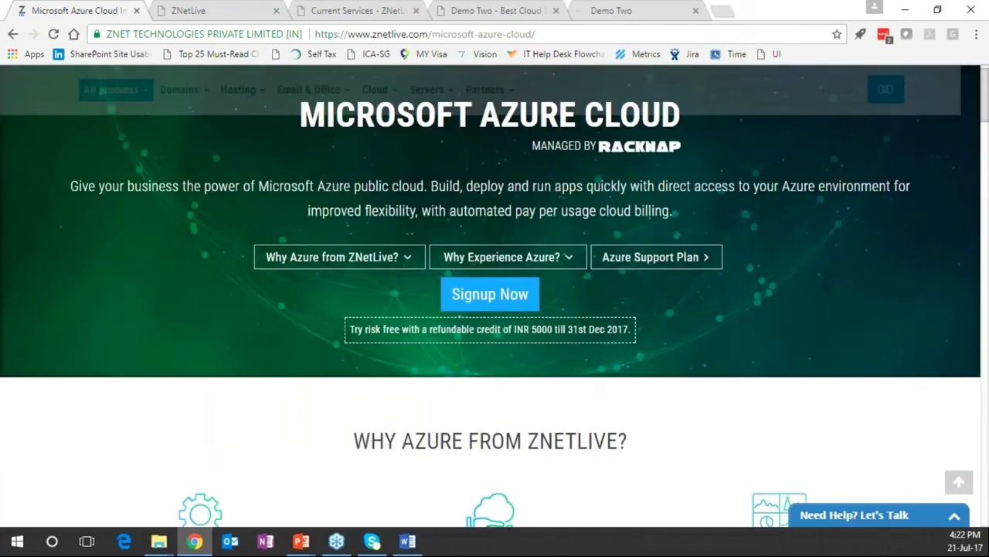
scroll(490, 294, "up", 1)
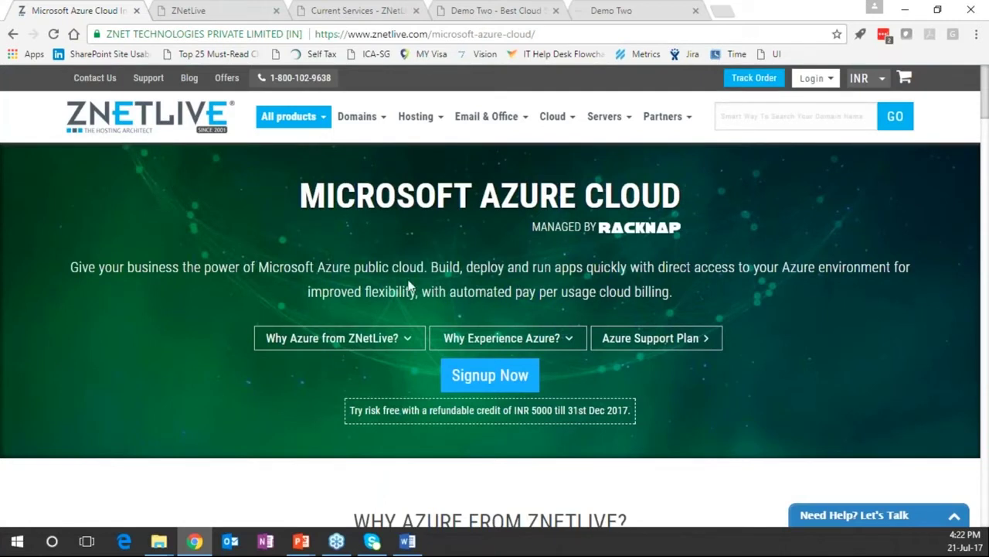
left_click(490, 375)
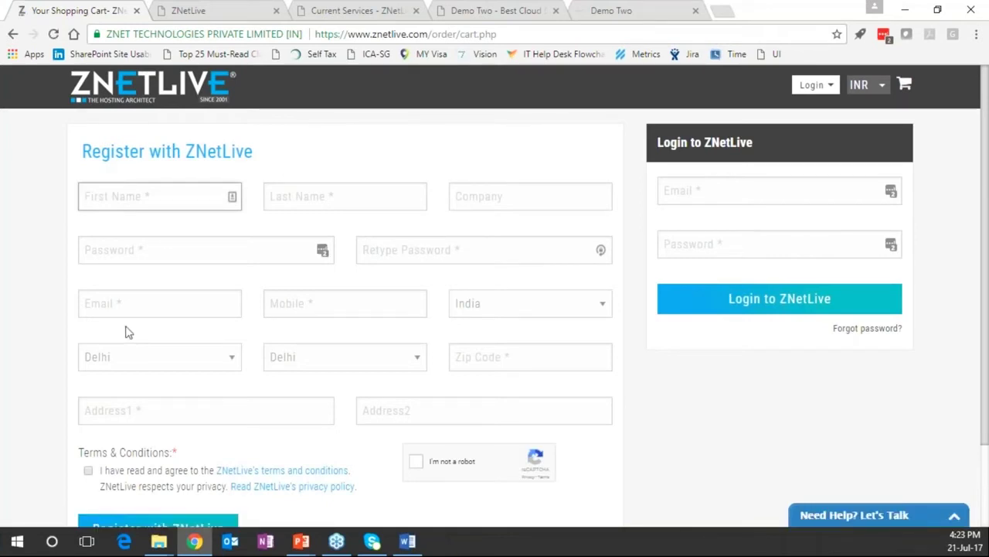
Log in to ZNetLive with the account e-mail and password
left_click(758, 195)
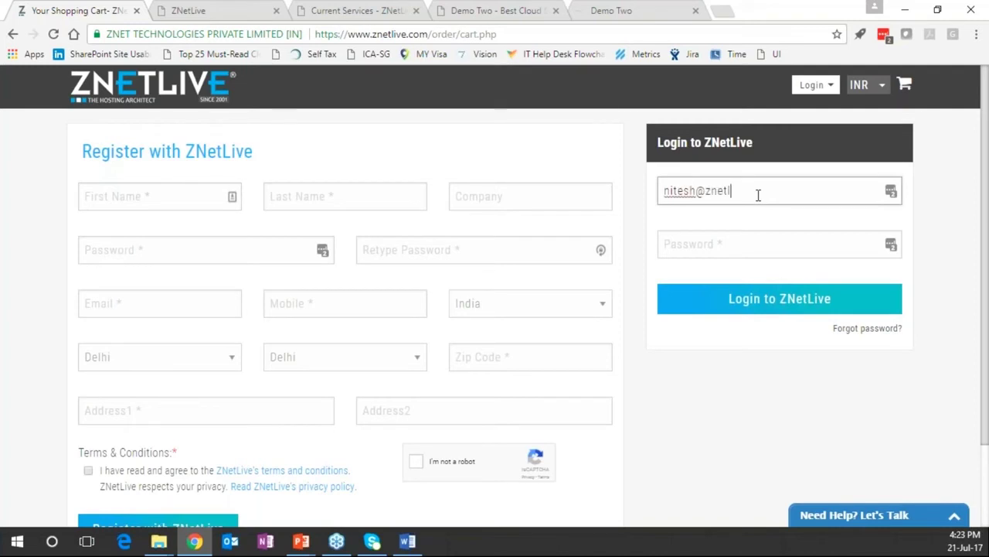
key("Tab")
type("n•••••••")
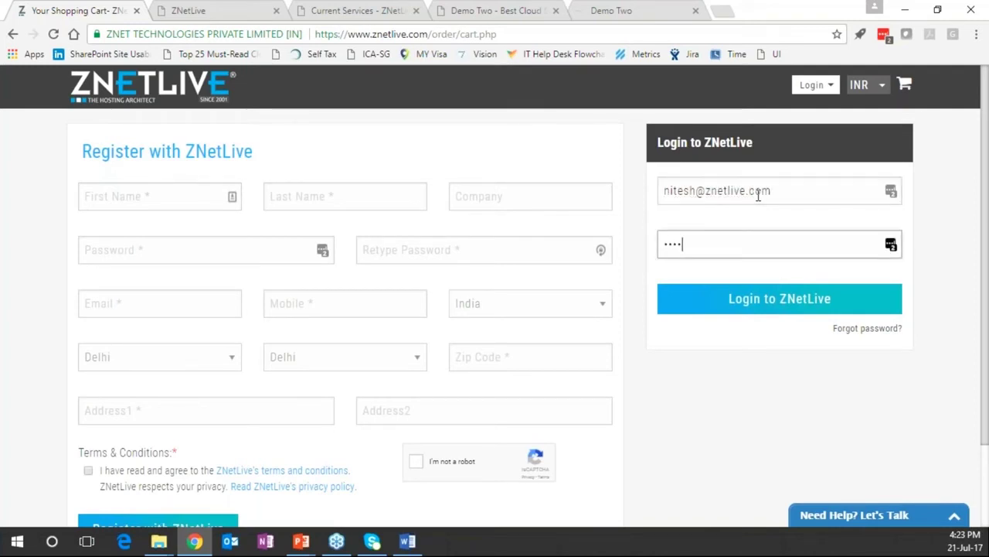
left_click(741, 308)
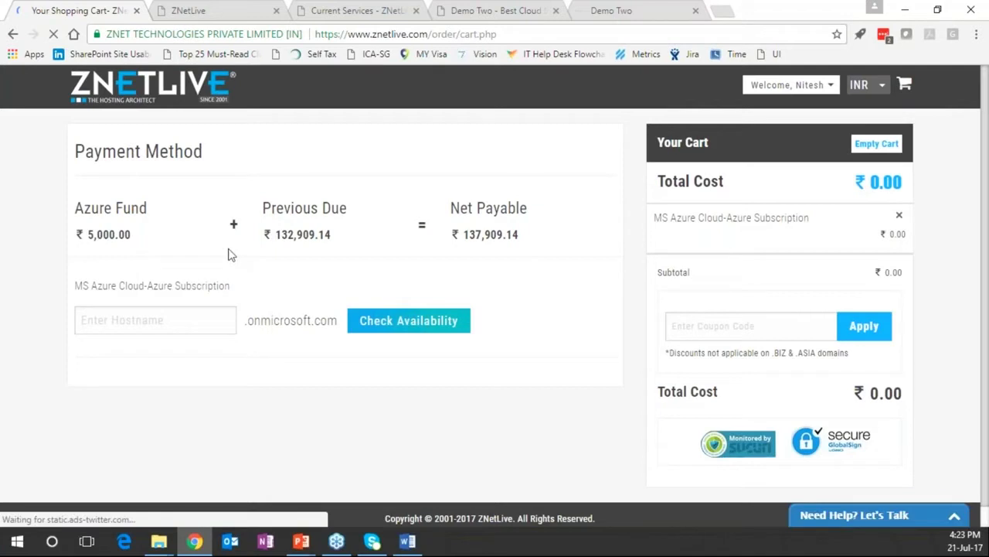
left_click(796, 129)
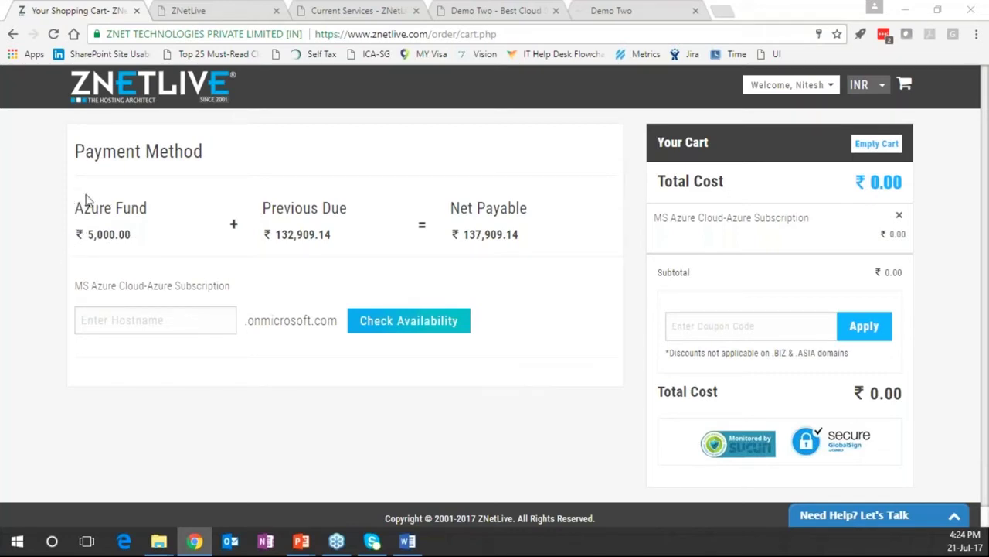
Check that the hostname webinar123 is available for the Azure subscription
left_click(174, 322)
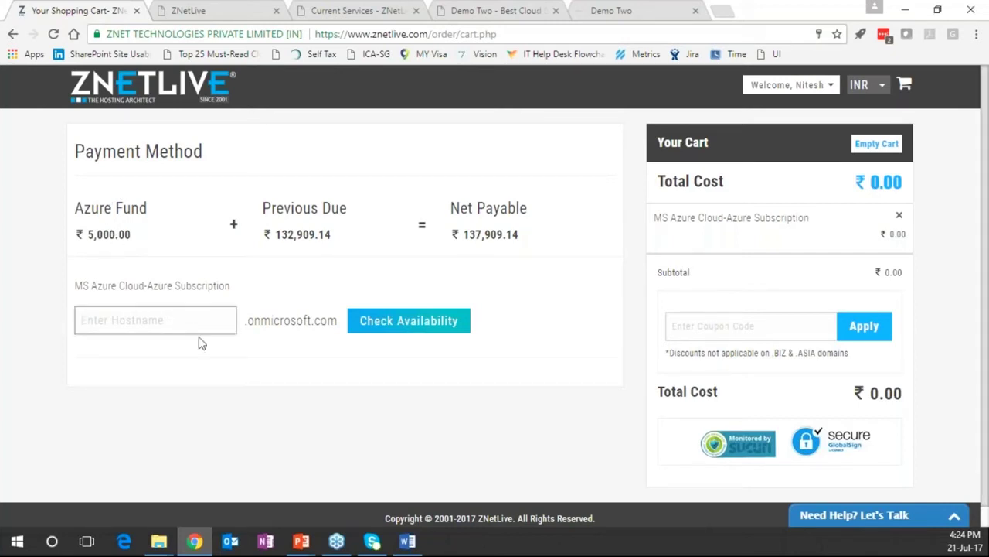
type("we")
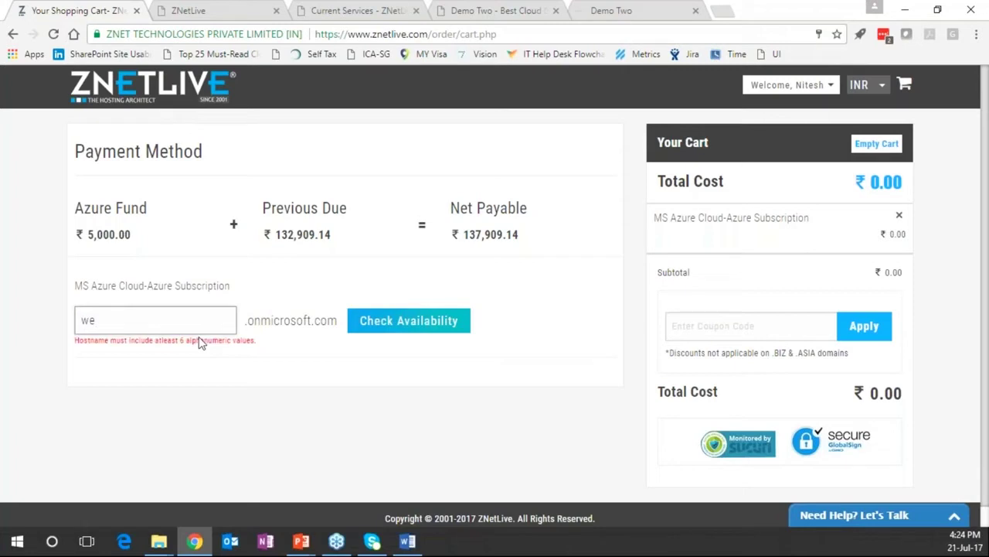
type("binar123")
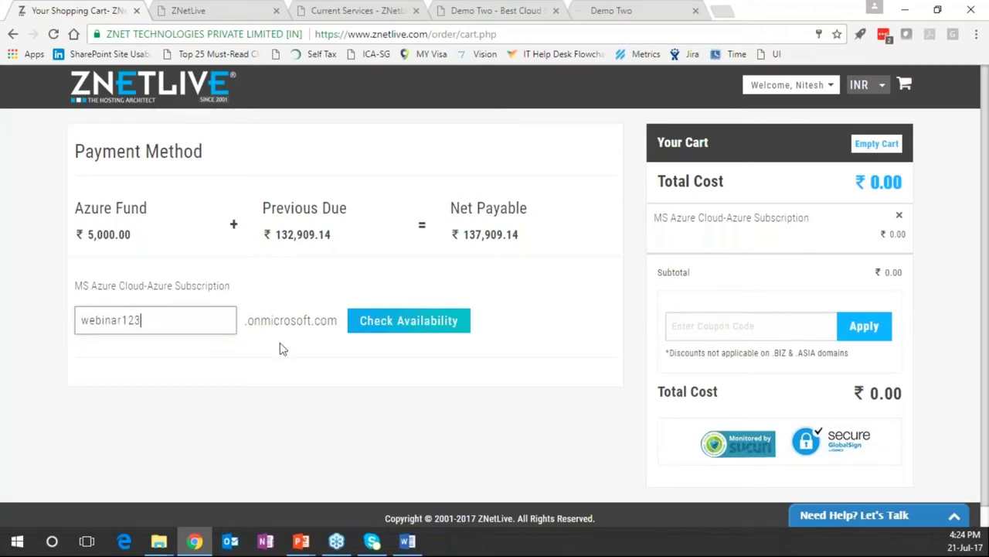
left_click(415, 325)
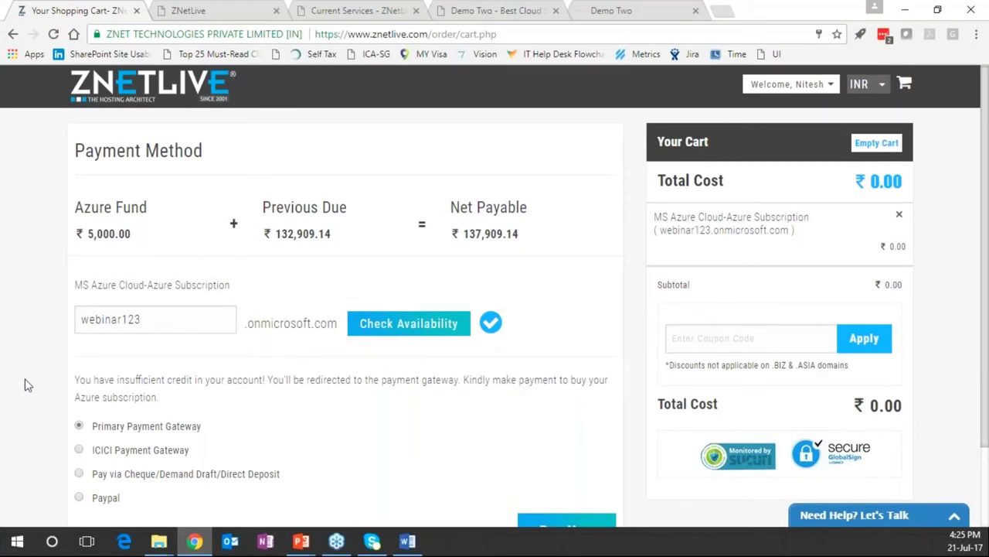
Choose Pay via Cheque/Demand Draft/Direct Deposit as the payment method
scroll(62, 371, "down", 1)
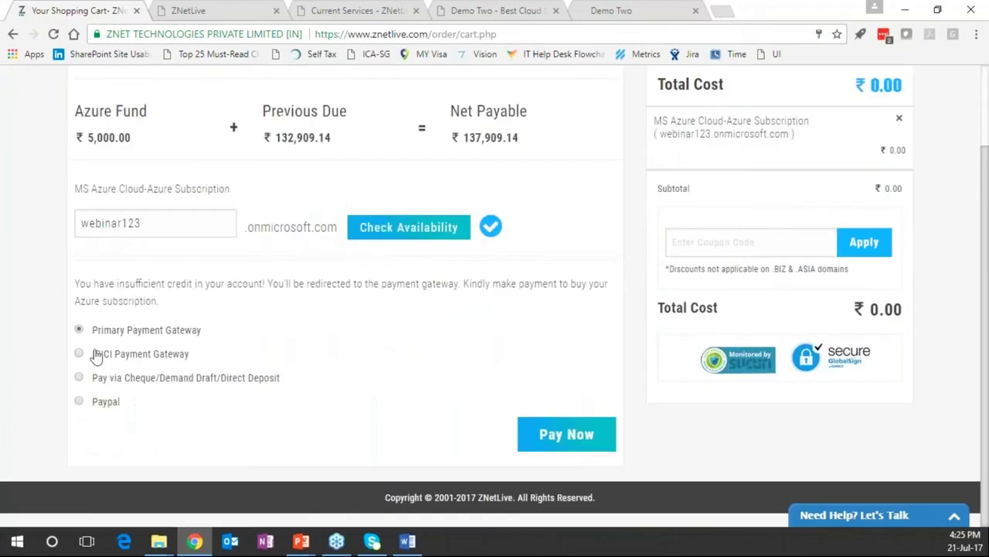
left_click(97, 378)
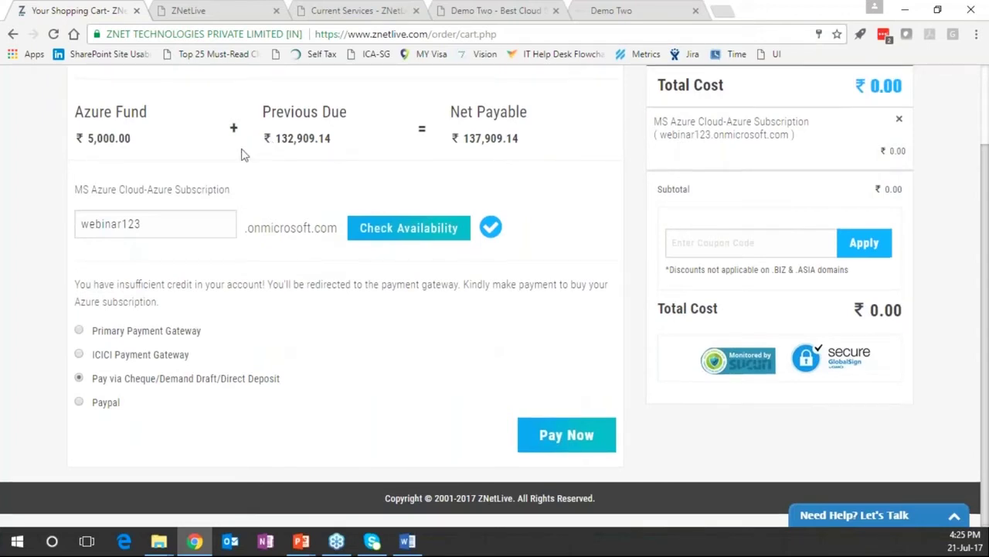
scroll(241, 155, "up", 1)
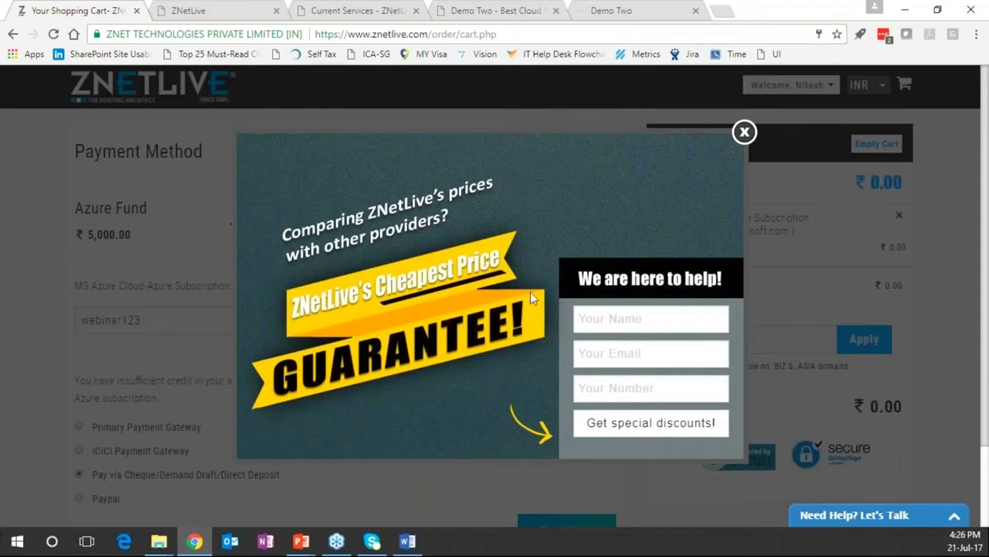
Start a live chat with the Sales (online) department, collapse it, and dismiss the price-guarantee popup
left_click(891, 516)
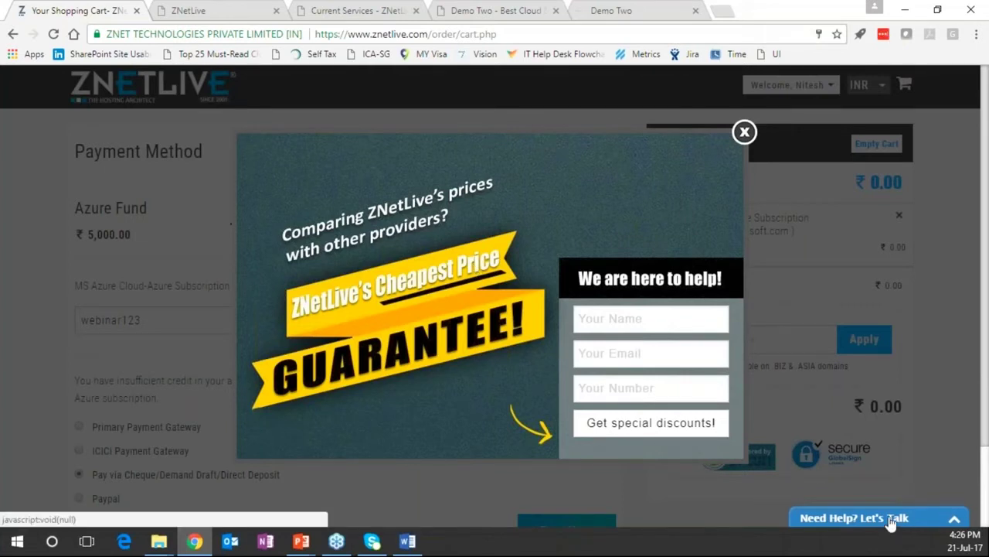
left_click(734, 287)
left_click(729, 315)
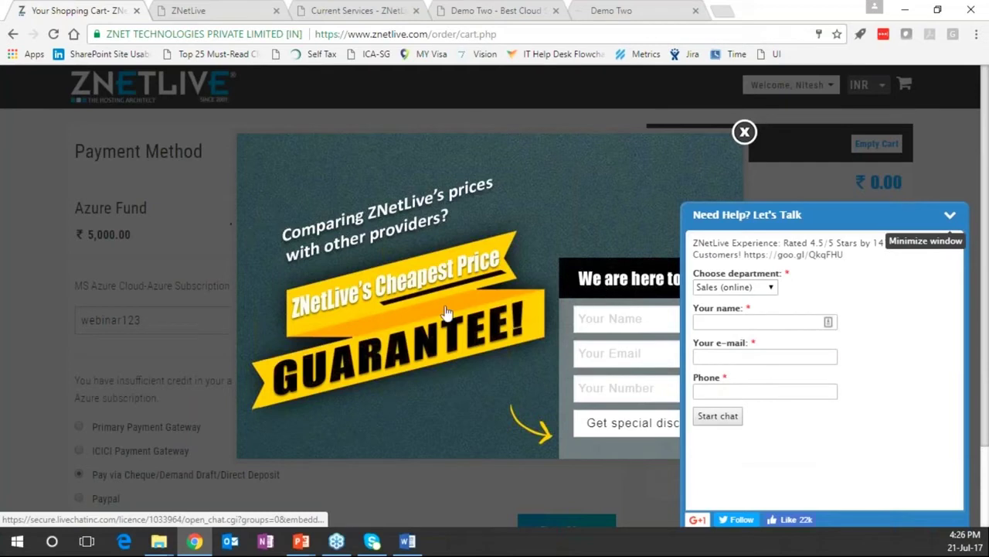
left_click(950, 214)
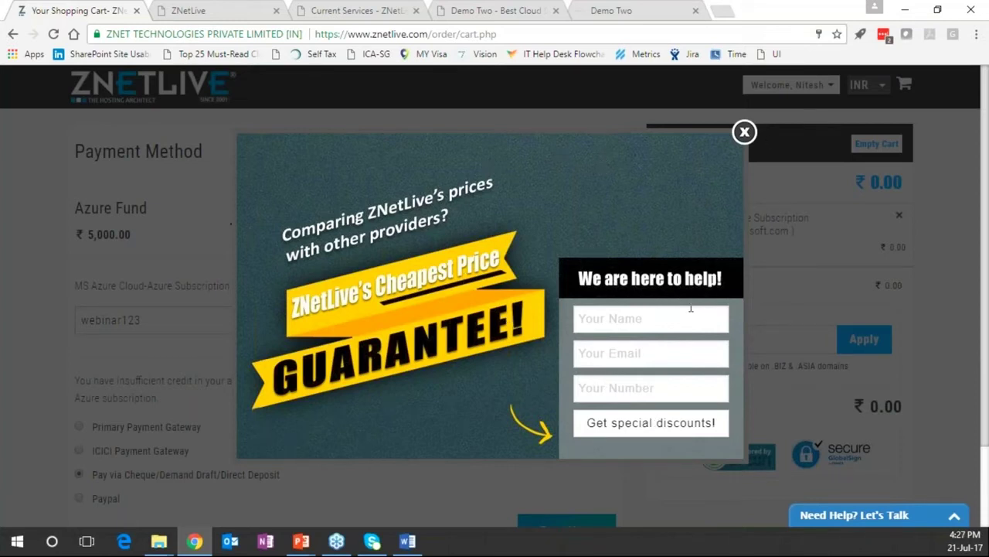
left_click(743, 133)
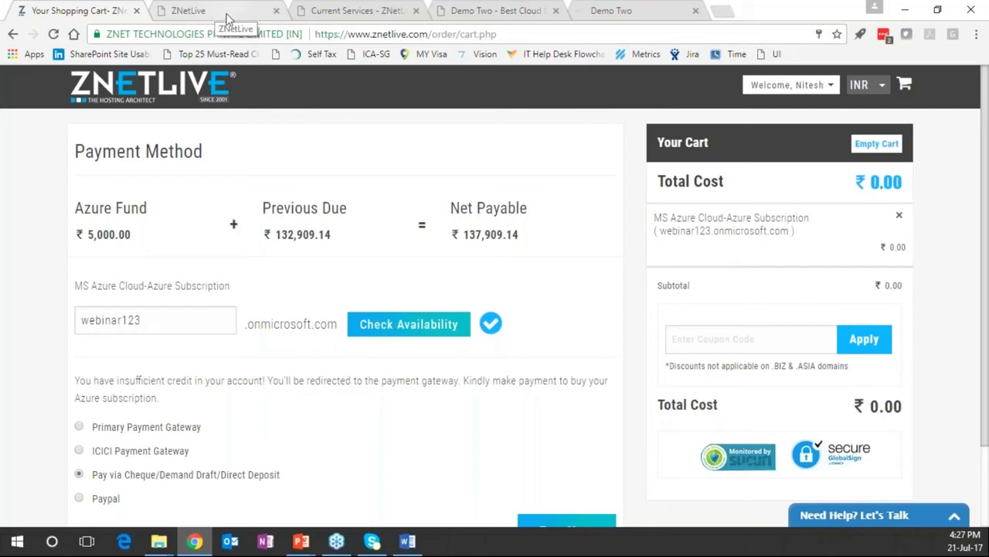
Go to the member panel's Current Services page showing Azure usage info
left_click(231, 15)
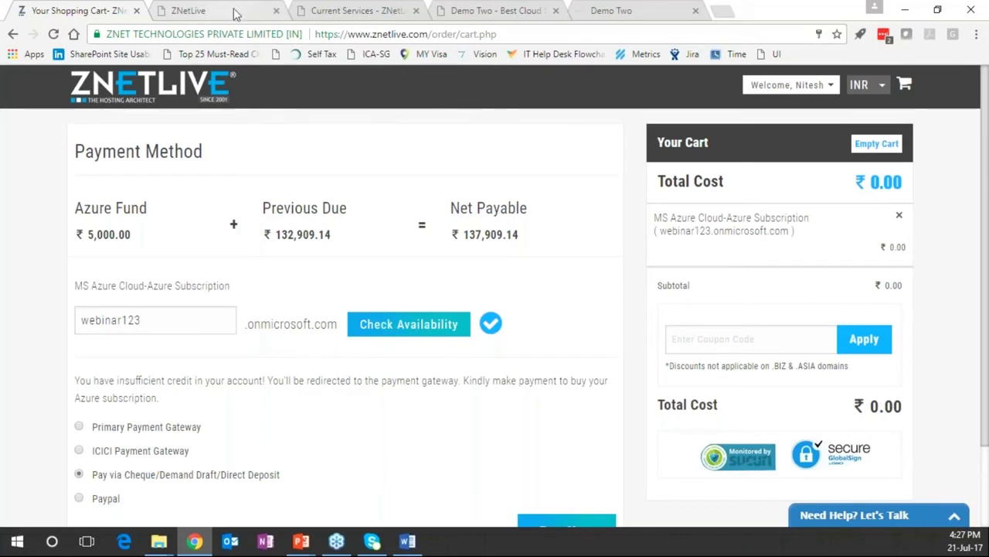
key("ctrl+Tab")
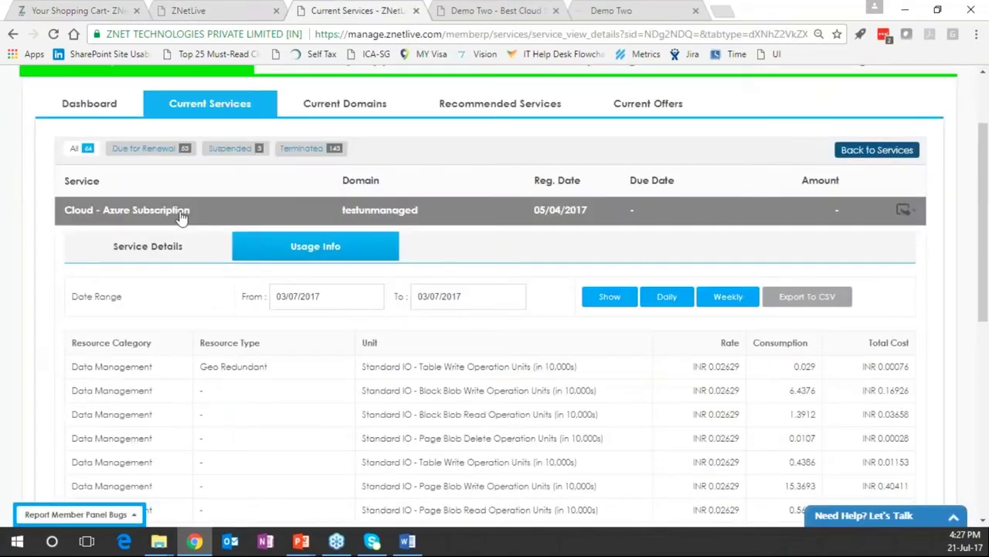
scroll(179, 218, "up", 2)
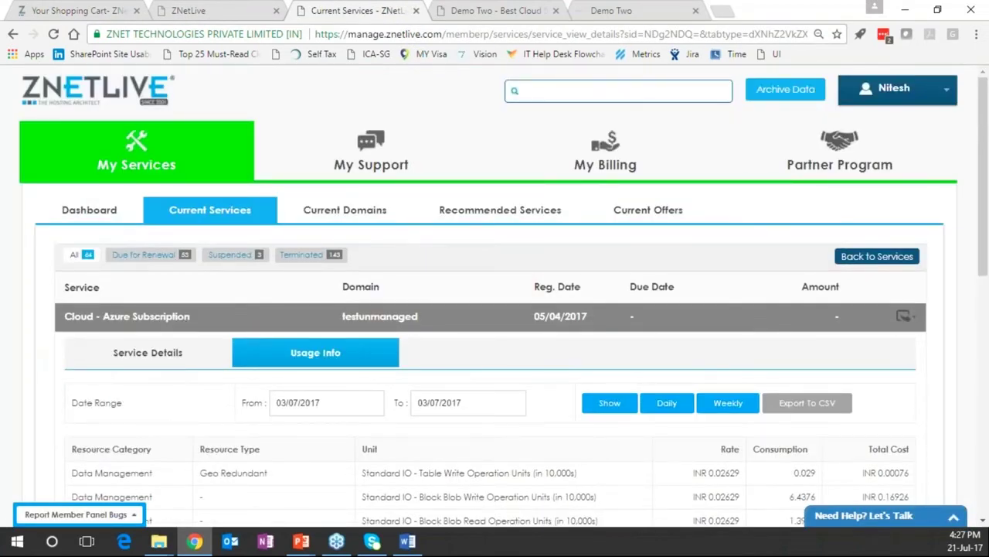
left_click(105, 12)
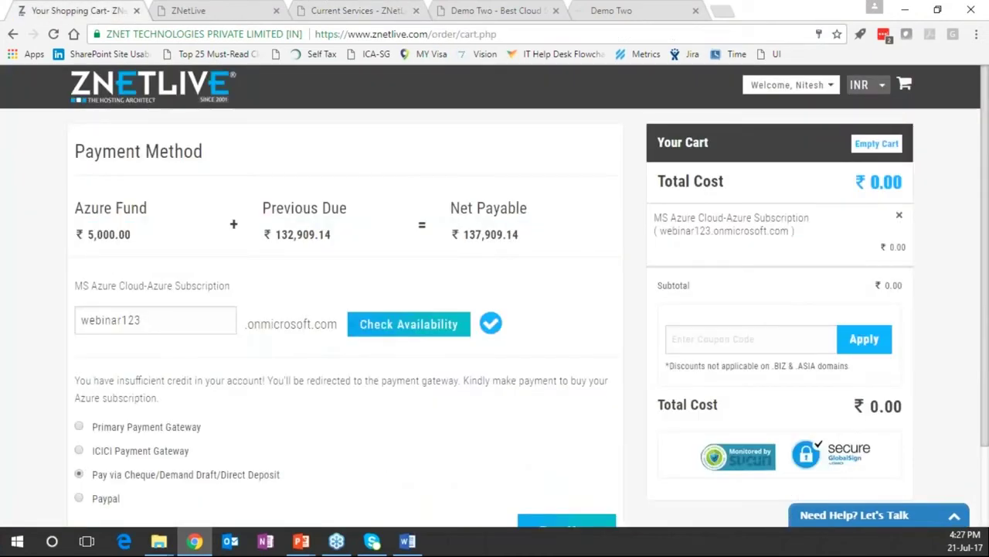
left_click(357, 10)
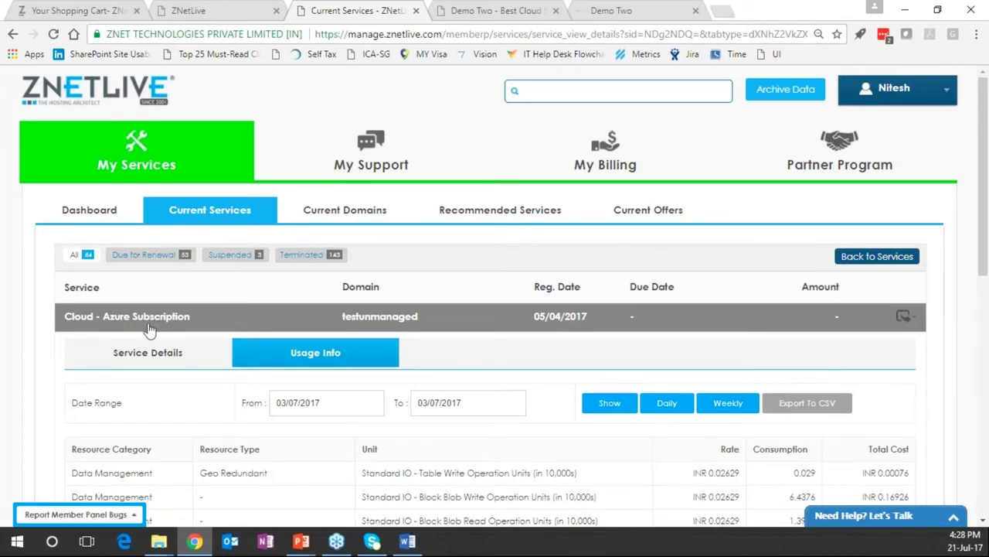
Scroll through the Azure usage table's Data Management, Networking and Storage rows
scroll(149, 330, "down", 1)
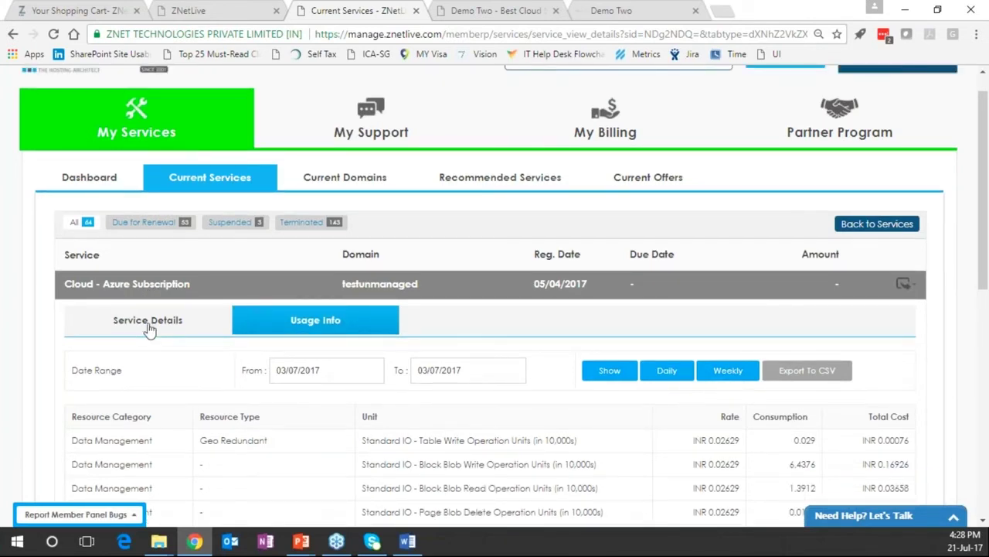
scroll(149, 330, "down", 1)
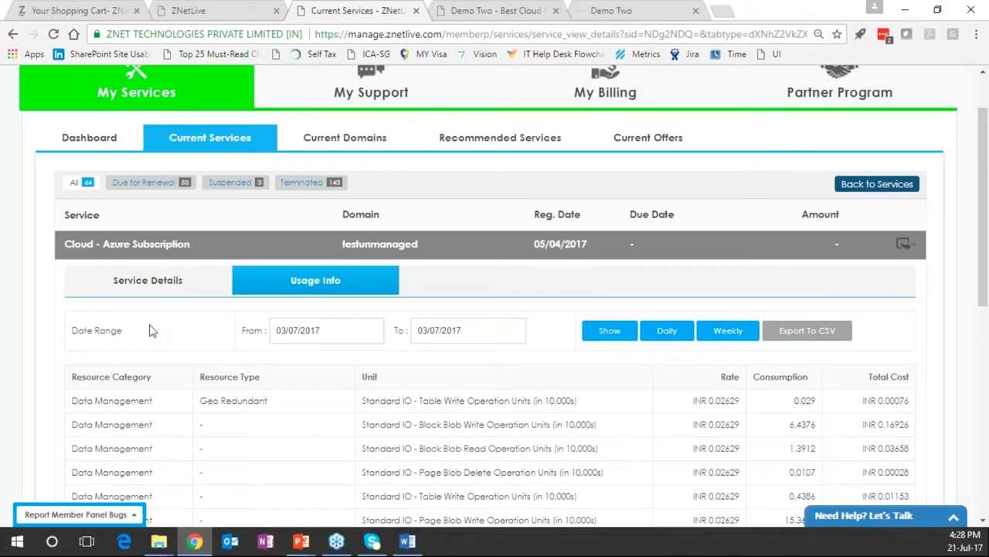
scroll(193, 385, "down", 1)
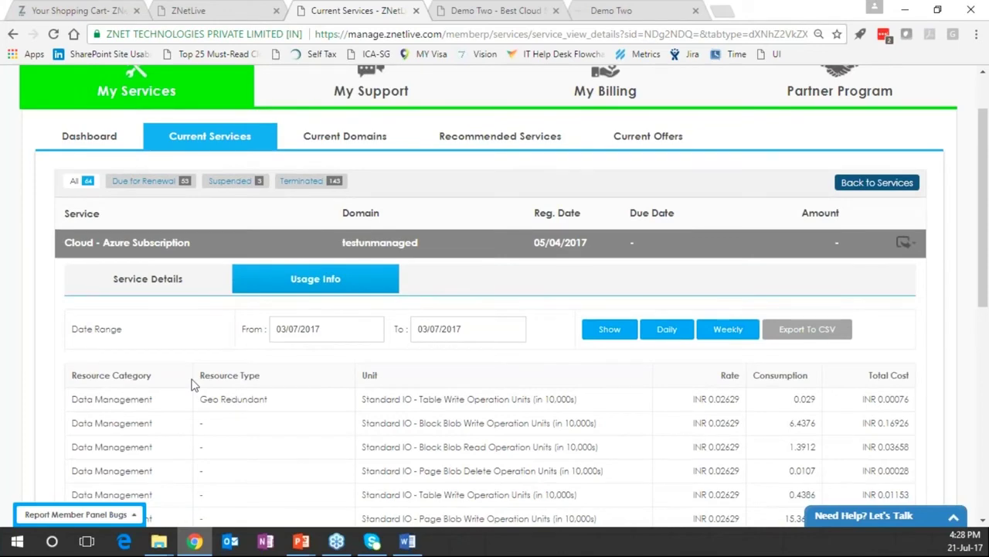
scroll(193, 384, "down", 4)
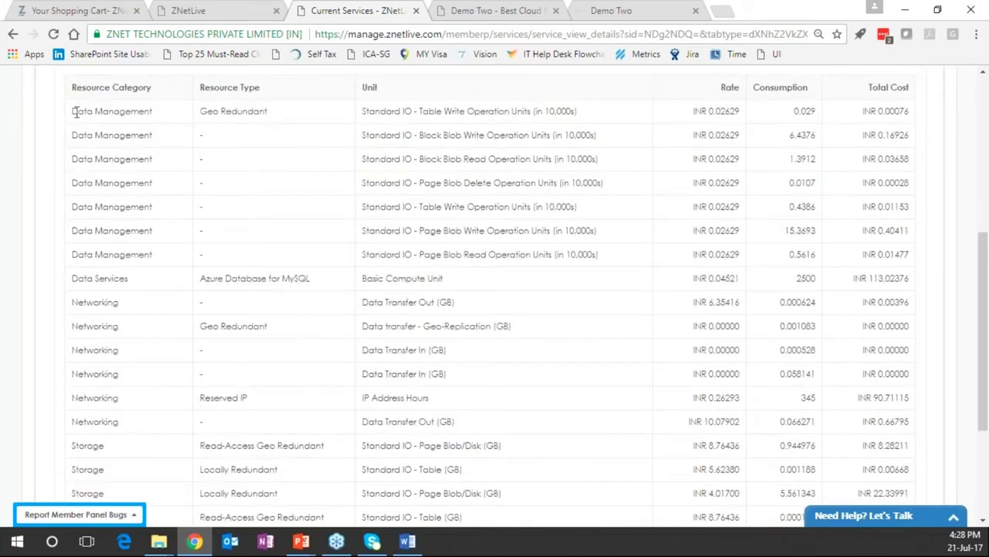
left_click_drag(592, 113, 410, 112)
left_click(410, 112)
left_click_drag(791, 111, 821, 109)
left_click(803, 113)
mouse_move(738, 114)
left_mouse_down()
mouse_move(700, 111)
mouse_move(744, 113)
left_mouse_up()
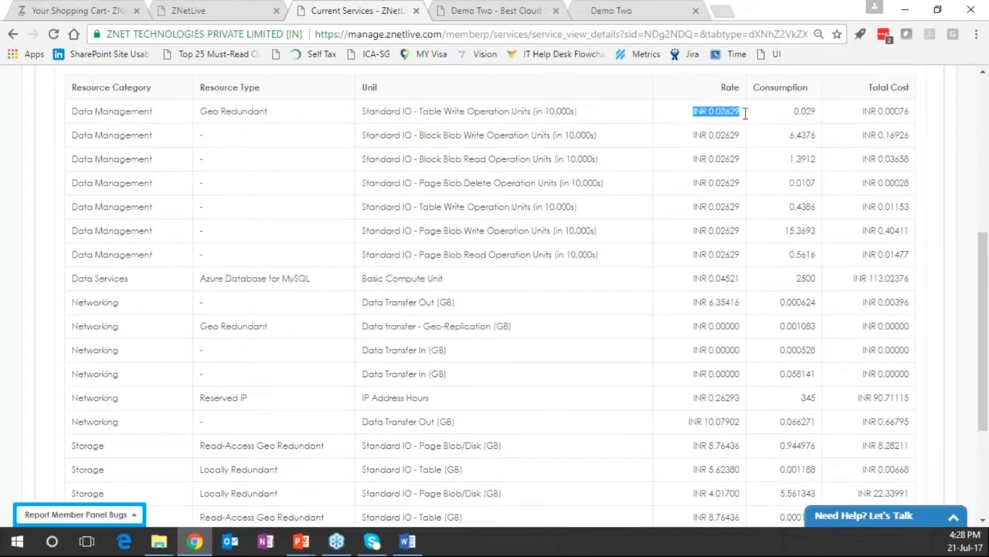
left_click(743, 112)
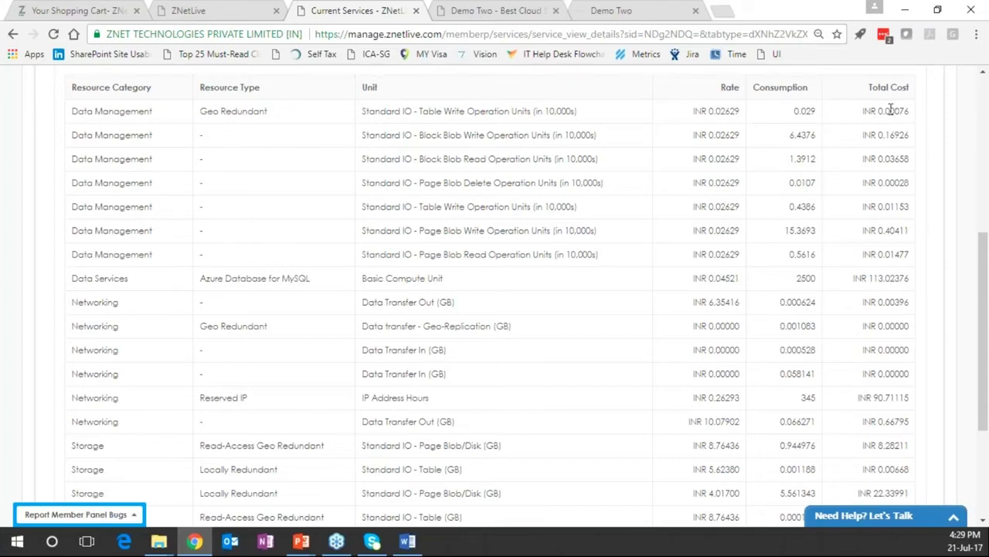
Scroll to the usage table's end and highlight the Standard_A4_v2 VM row
scroll(415, 246, "down", 1)
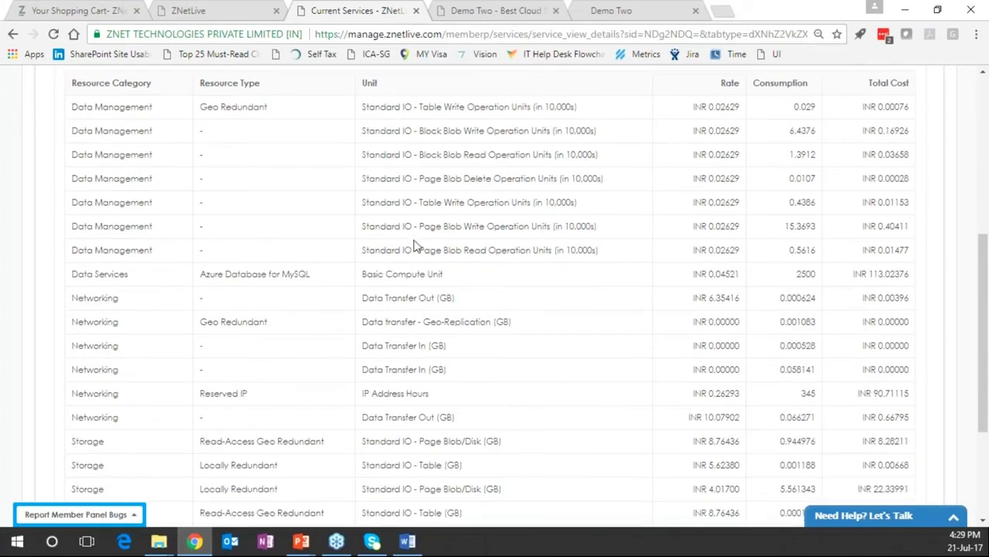
scroll(203, 358, "down", 3)
left_click_drag(202, 358, 218, 371)
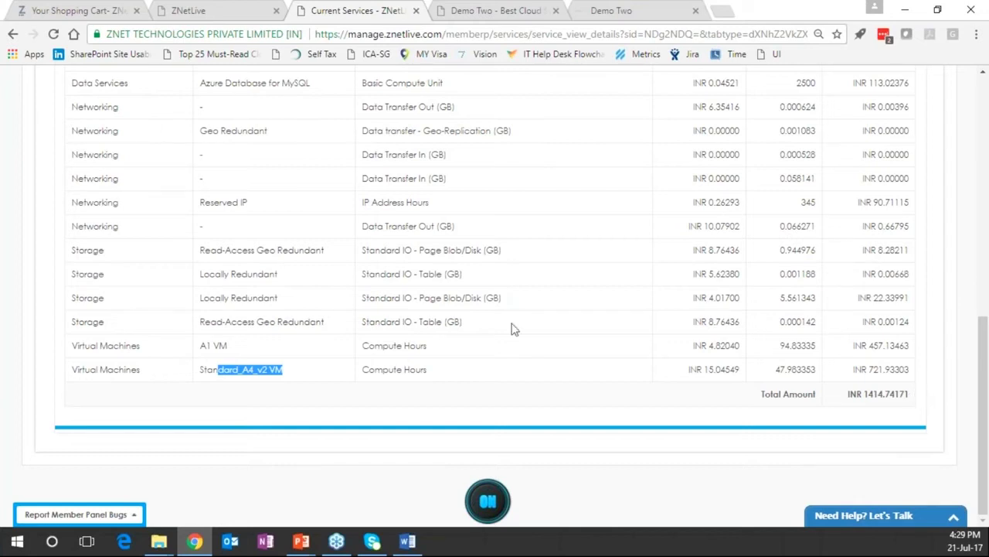
Compare the cart payment page with the Azure usage table, ending on the cart's Payment Method page
left_click(83, 9)
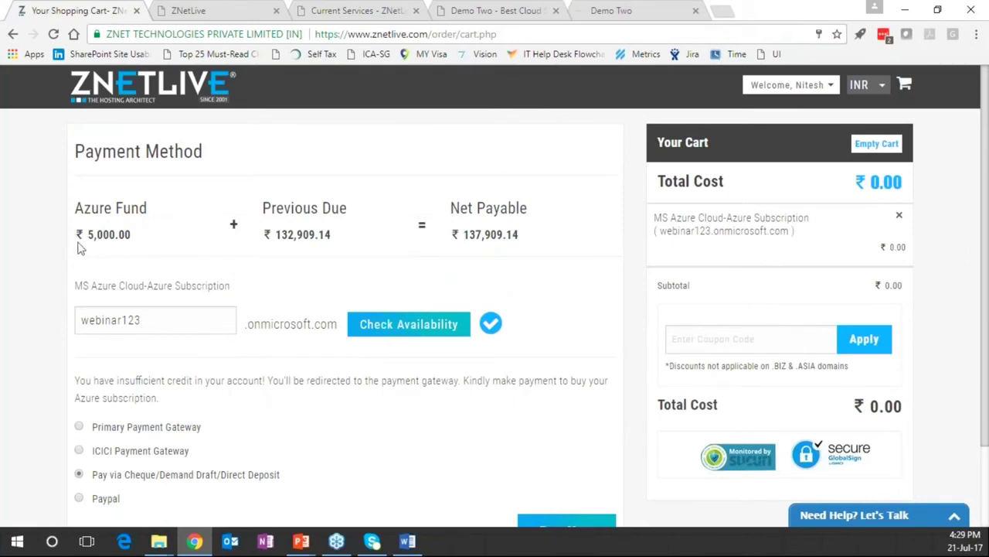
left_click(372, 13)
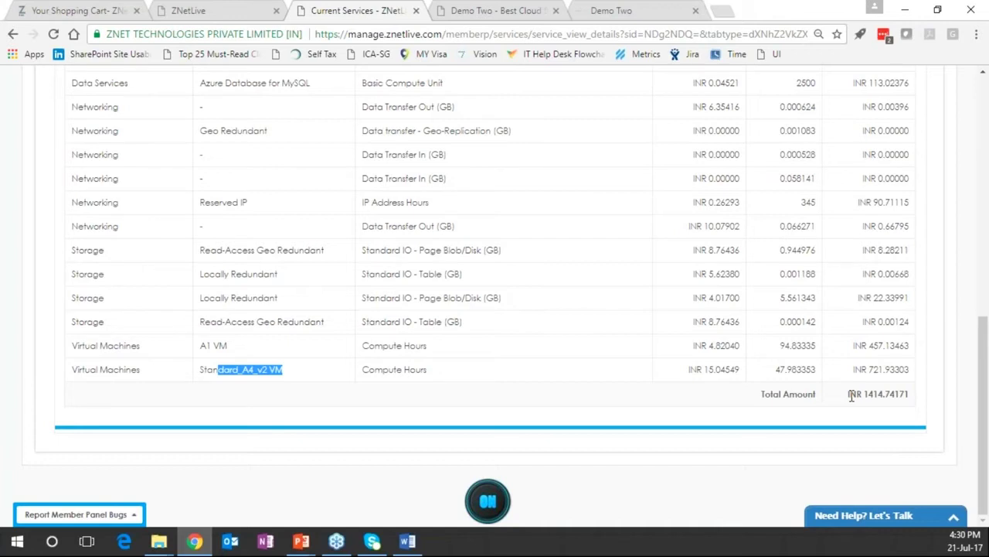
scroll(854, 392, "up", 1)
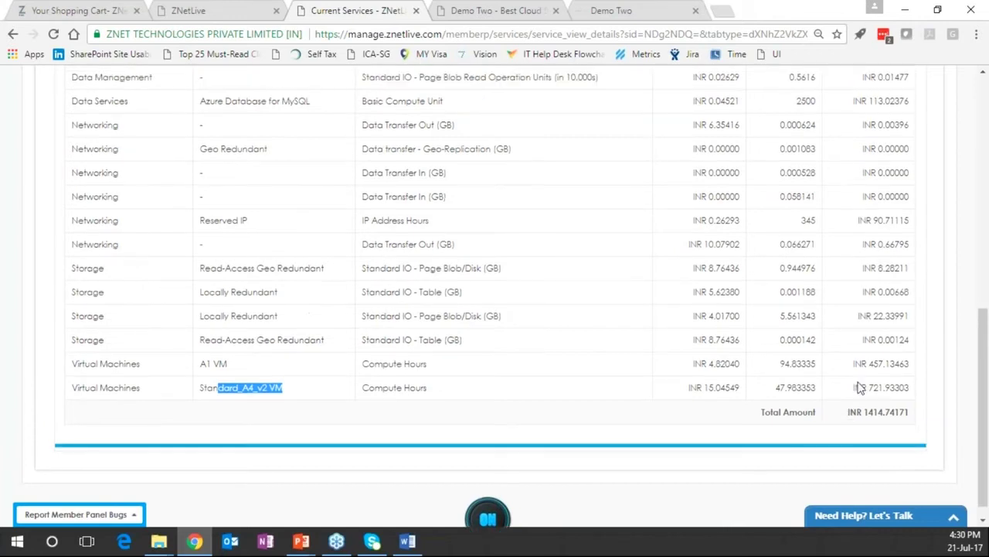
scroll(858, 386, "up", 10)
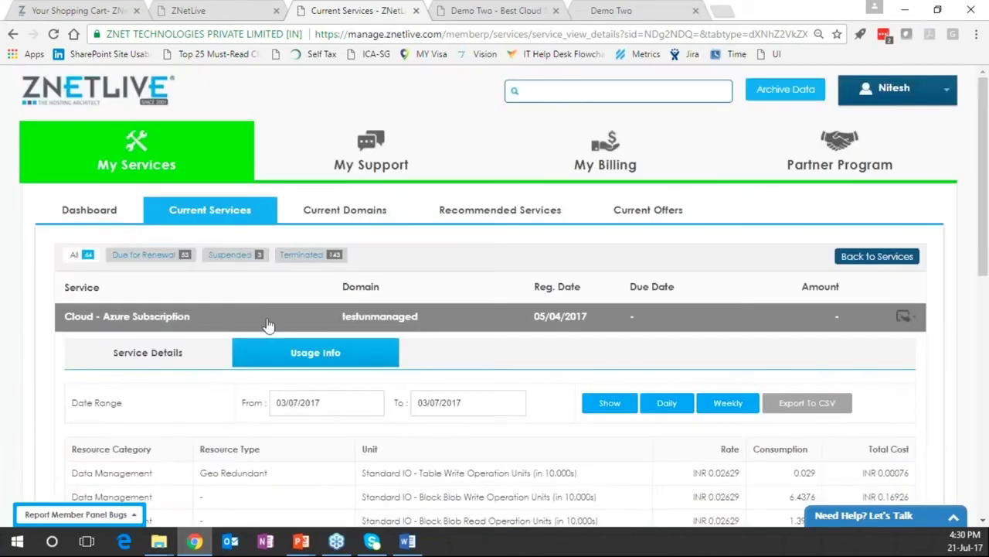
scroll(31, 362, "down", 1)
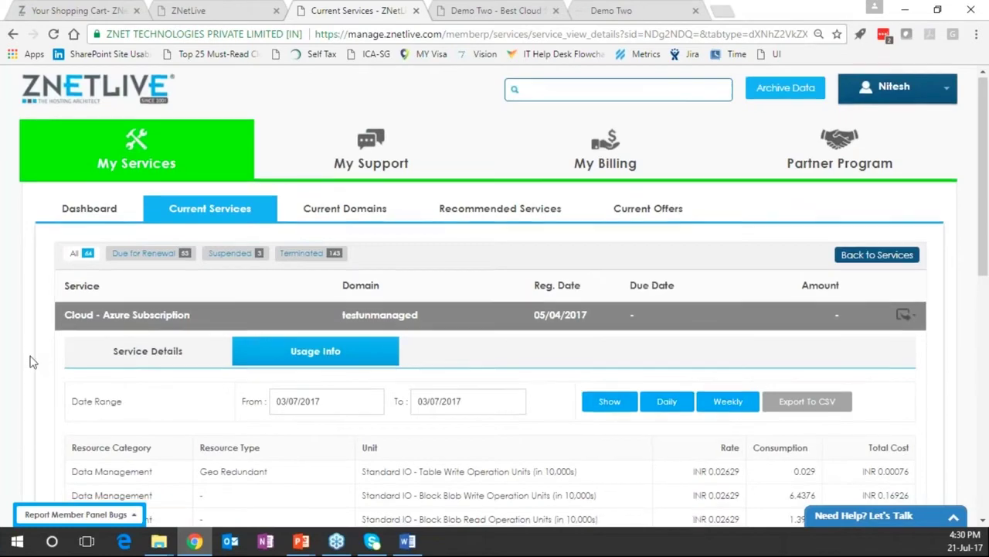
scroll(32, 362, "down", 3)
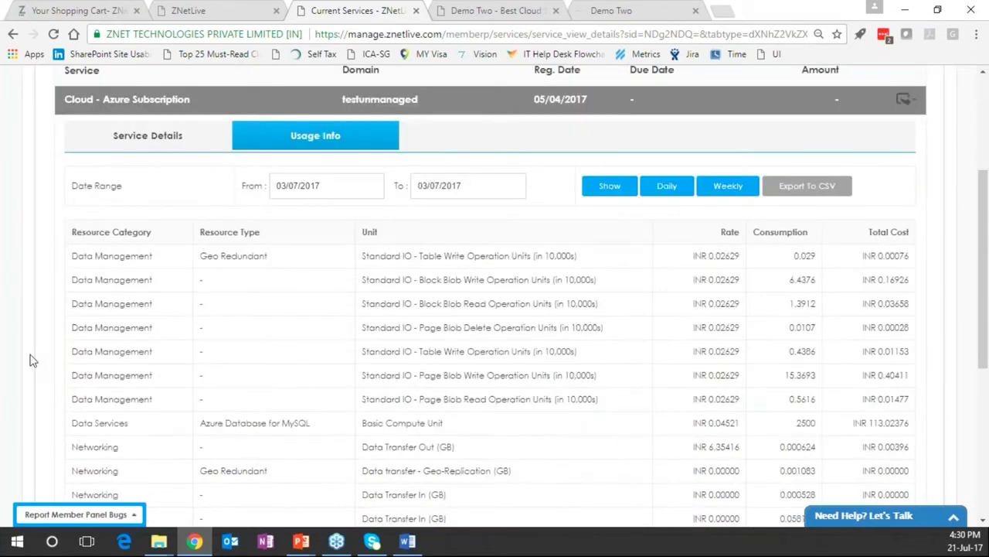
scroll(32, 360, "down", 3)
scroll(32, 360, "down", 2)
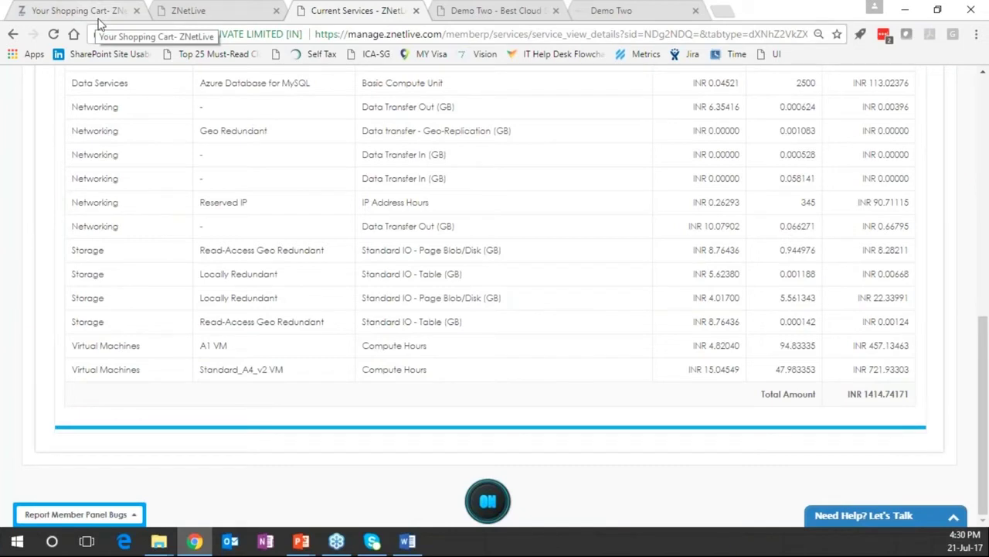
left_click(96, 18)
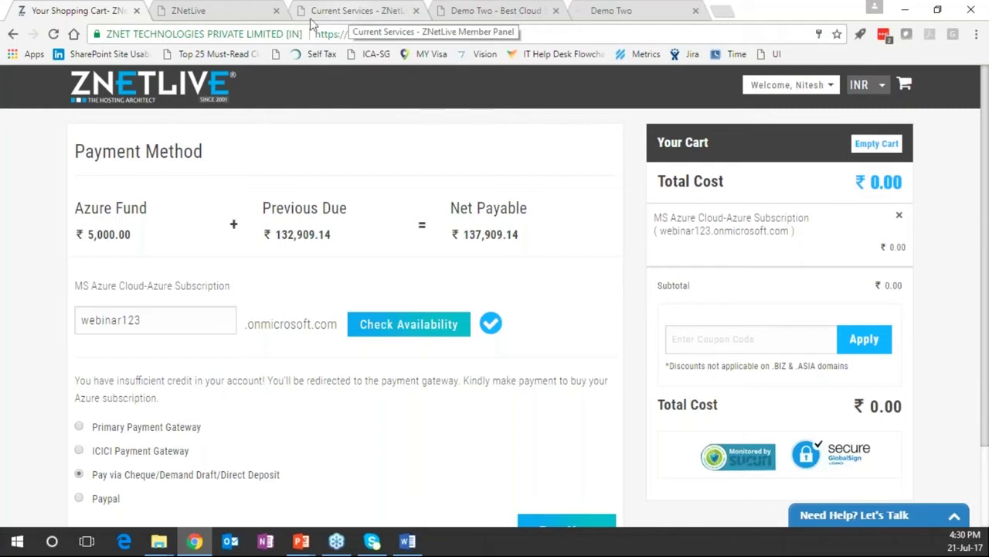
In the admin panel Settings, expand Products/Services and open the Service Alerts Master list
left_click(236, 15)
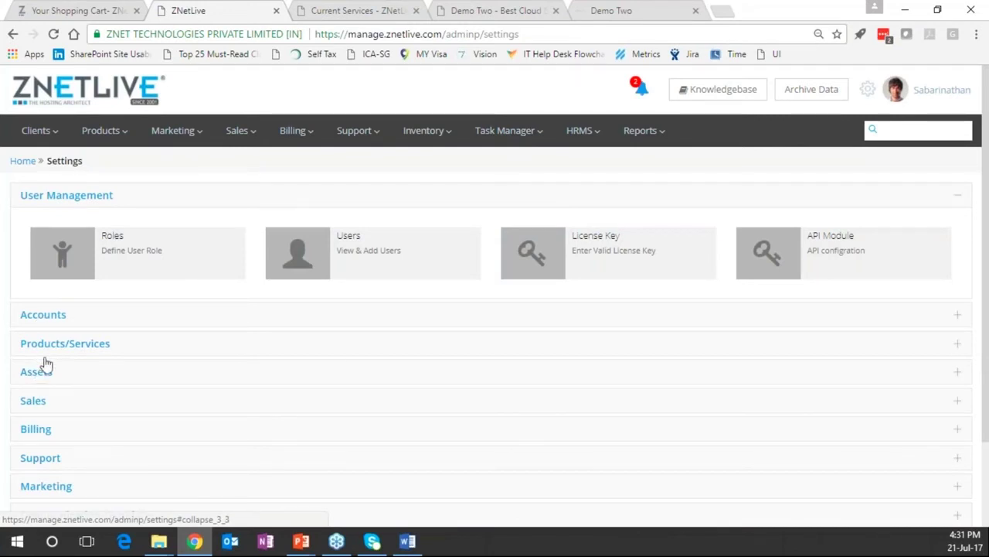
left_click(37, 374)
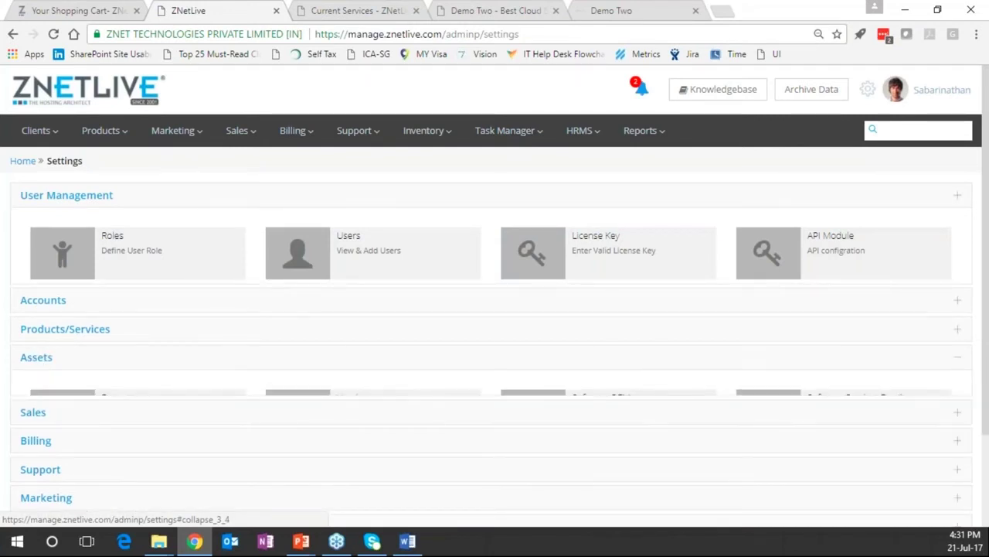
left_click(76, 257)
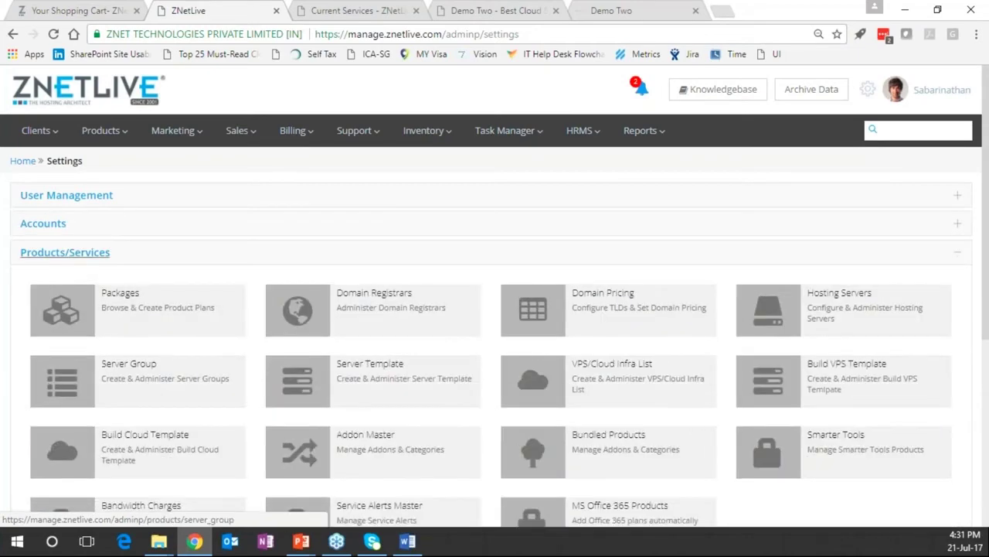
scroll(76, 268, "down", 1)
scroll(348, 344, "down", 1)
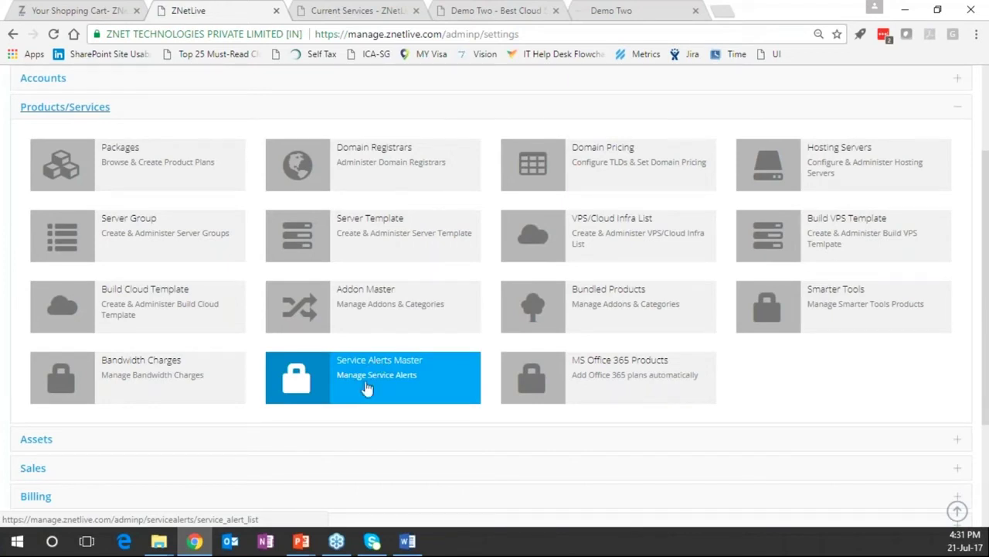
left_click(367, 361)
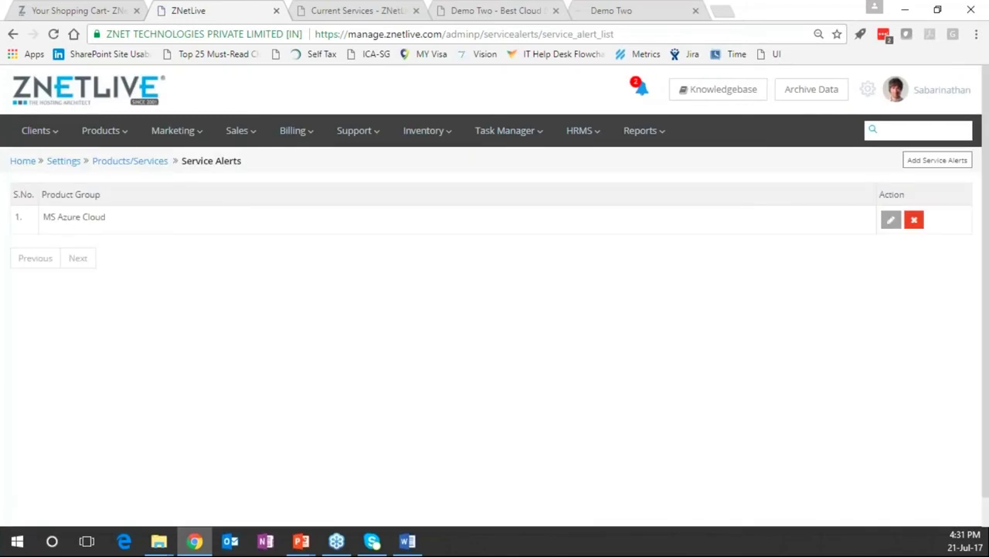
Edit the MS Azure Cloud alert and review email template options for the 70% and 80% thresholds
left_click(891, 220)
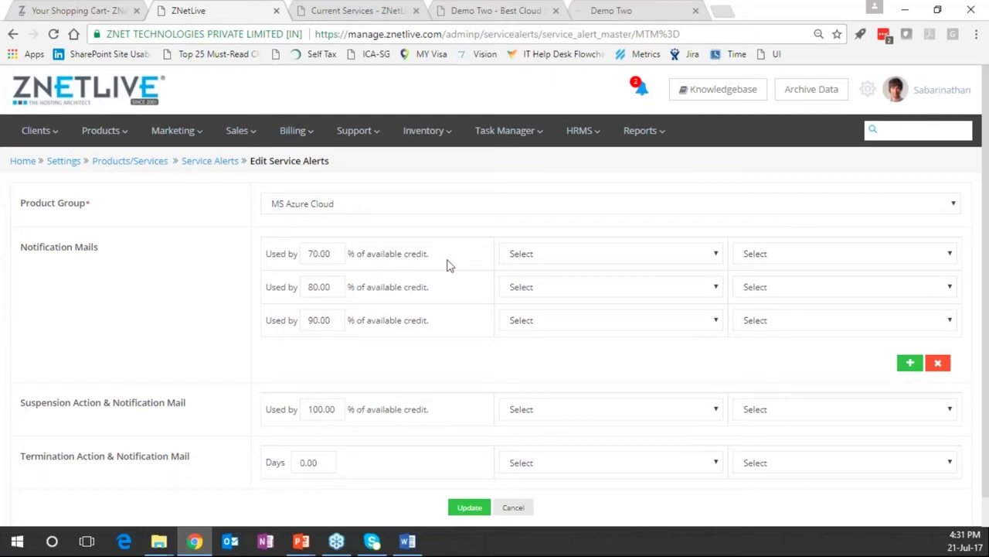
left_click(563, 259)
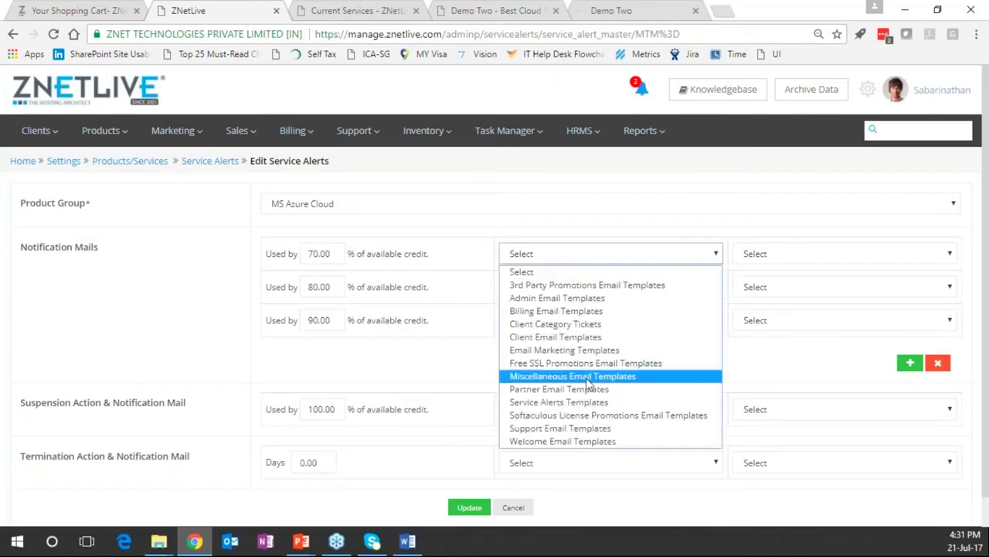
key("Escape")
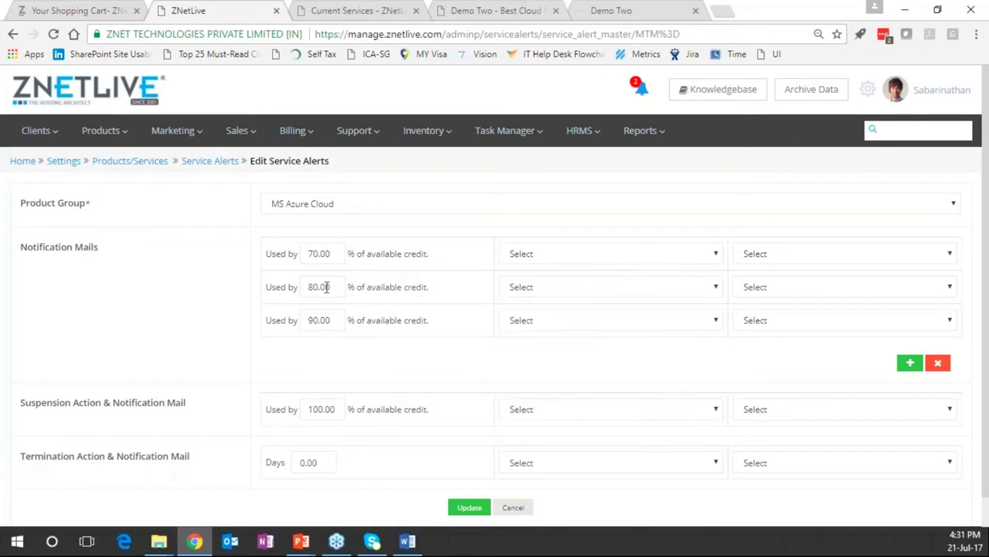
left_click(576, 287)
left_click(577, 286)
left_click(311, 388)
Return to the Current Services tab, go to the top, and scroll to the Azure usage table
left_click(363, 14)
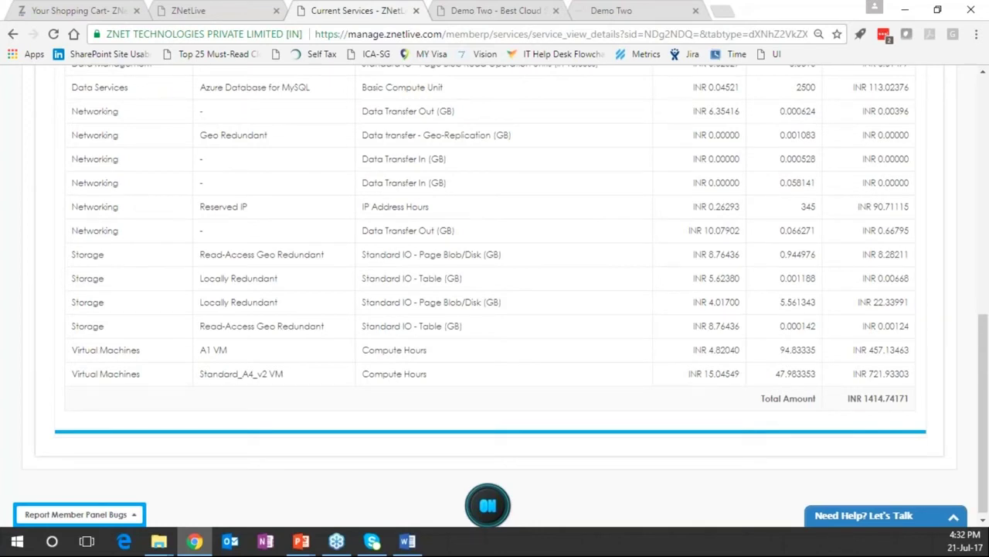
key("Home")
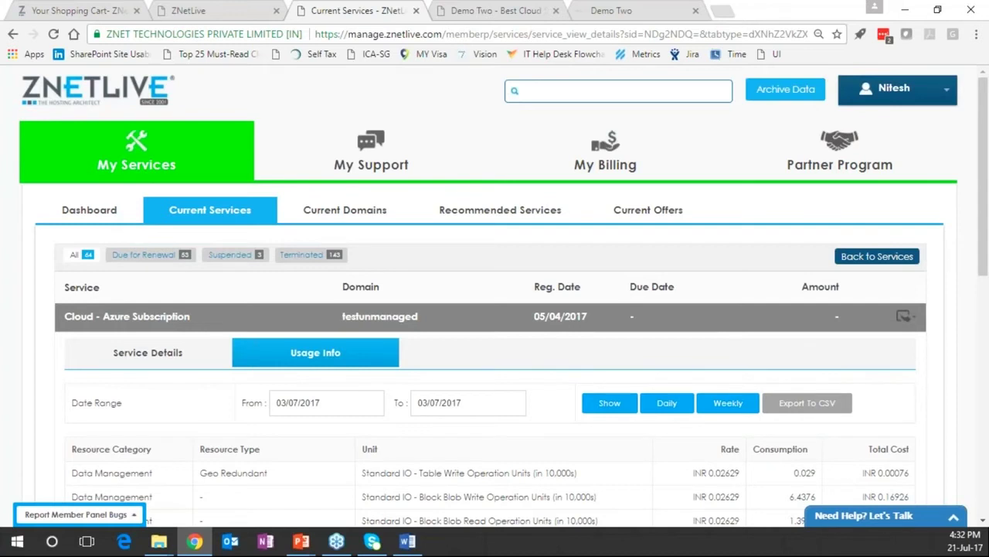
scroll(566, 373, "down", 2)
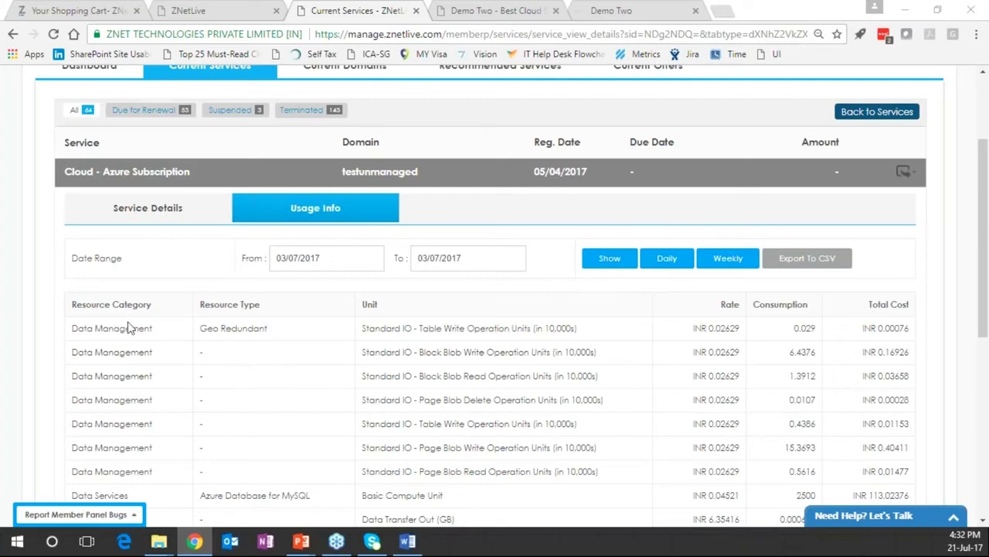
scroll(154, 389, "up", 1)
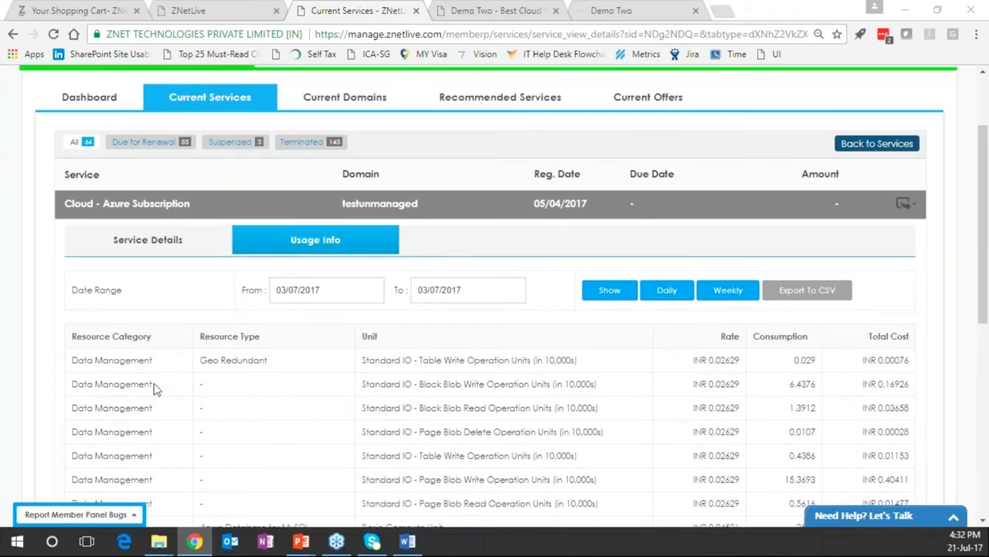
scroll(154, 389, "up", 3)
left_click(139, 355)
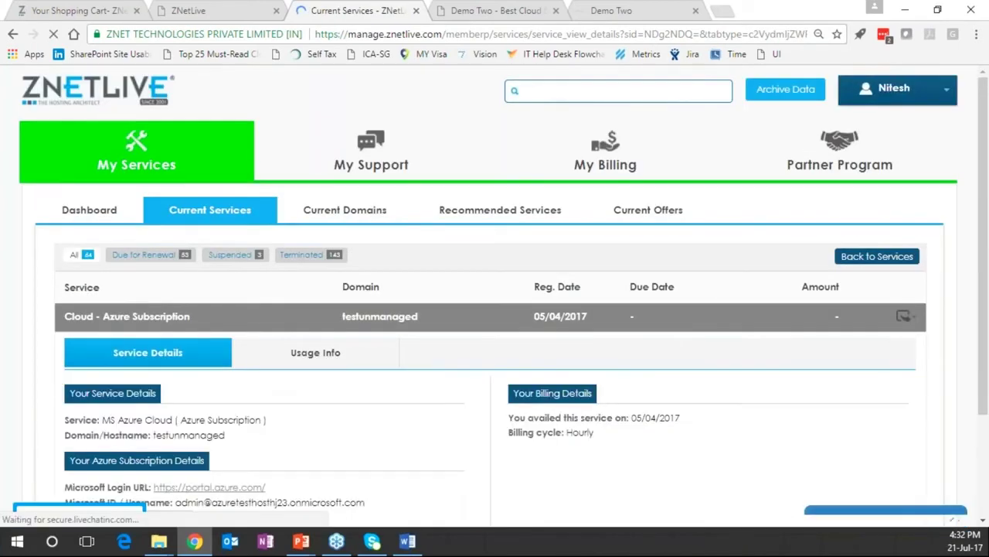
Highlight the Azure subscription's ID and details, then return to the Current Services list
scroll(494, 294, "down", 1)
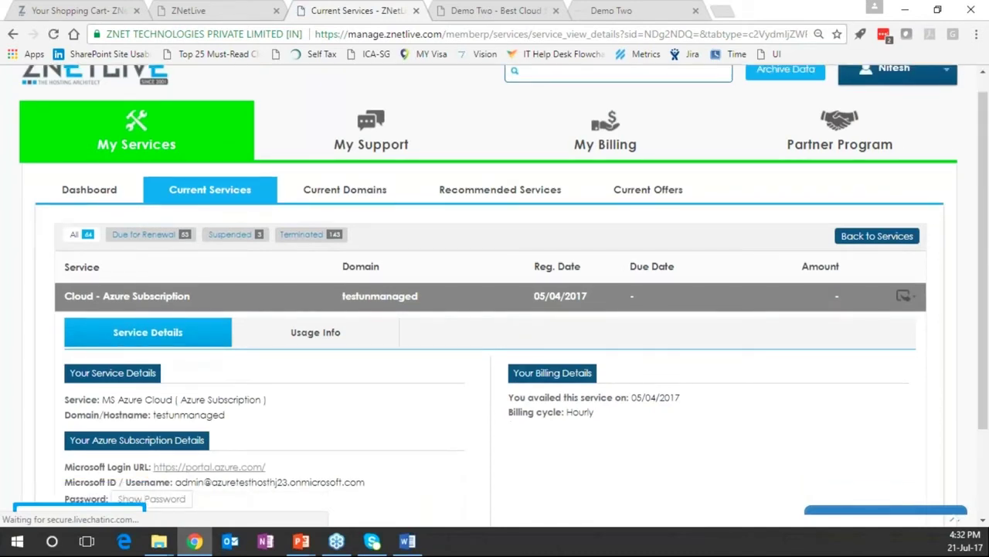
scroll(269, 417, "down", 1)
left_click_drag(364, 430, 254, 433)
left_click_drag(331, 469, 65, 347)
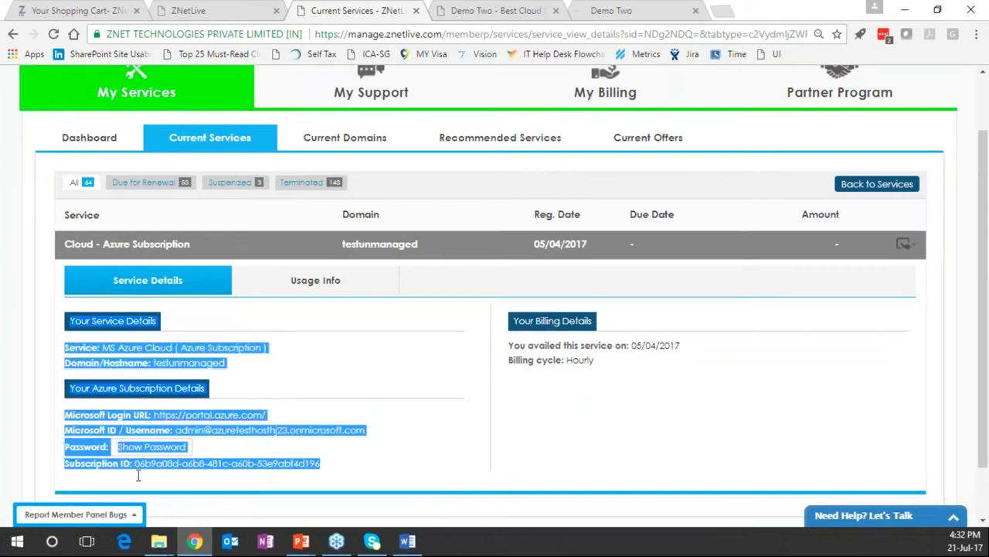
left_click(426, 433)
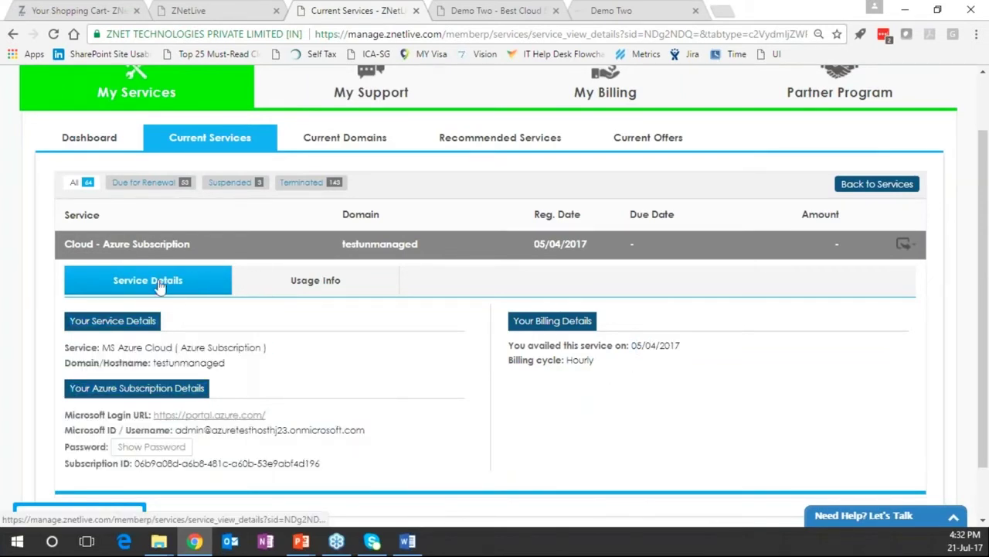
left_click(199, 147)
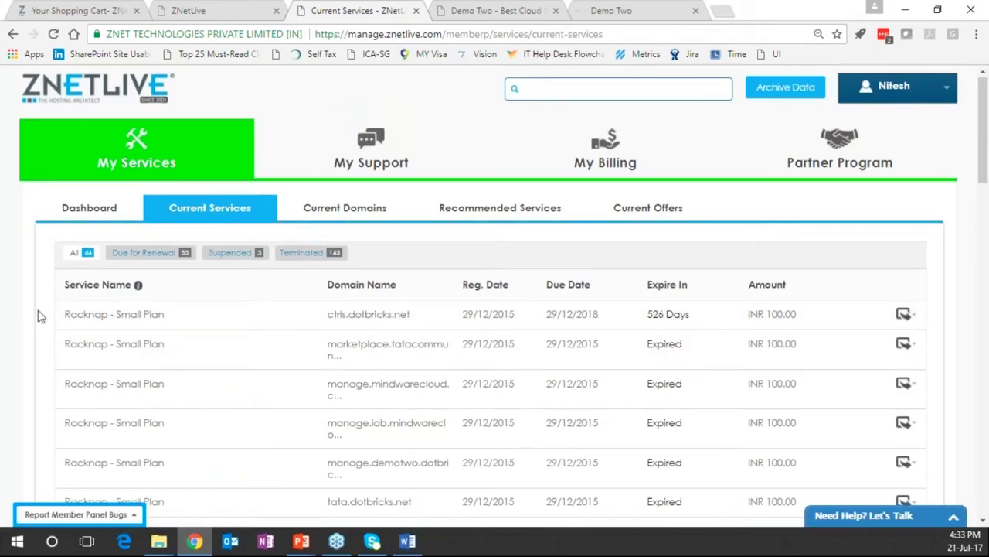
Scroll down the services list and open Office 365 - Essential Suite for testforsab272.com
scroll(274, 197, "down", 2)
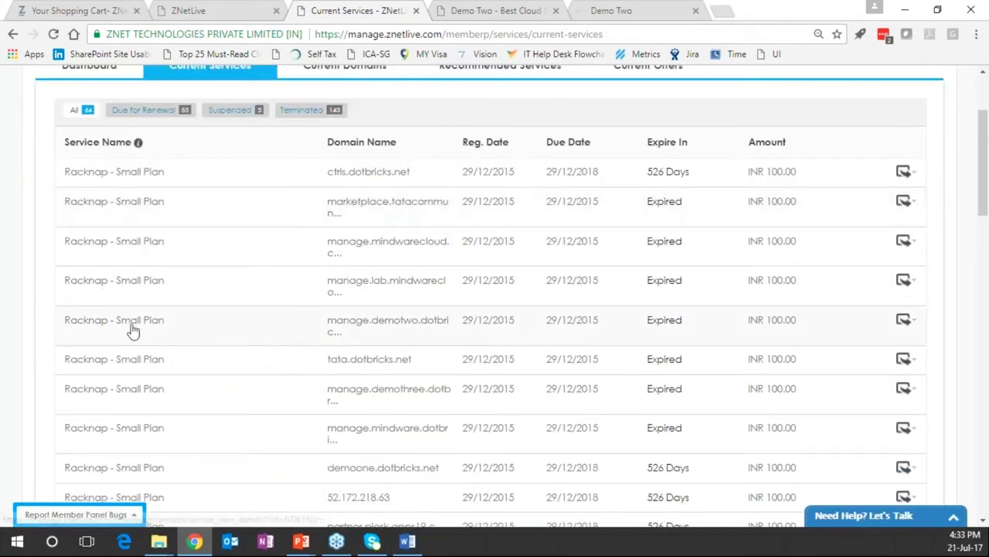
scroll(132, 330, "down", 4)
scroll(132, 330, "down", 2)
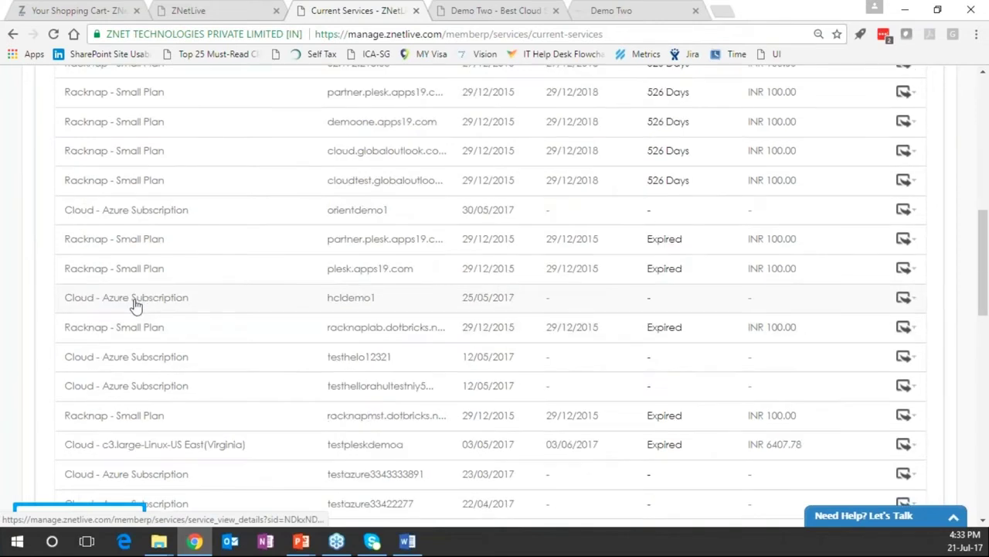
scroll(135, 305, "down", 3)
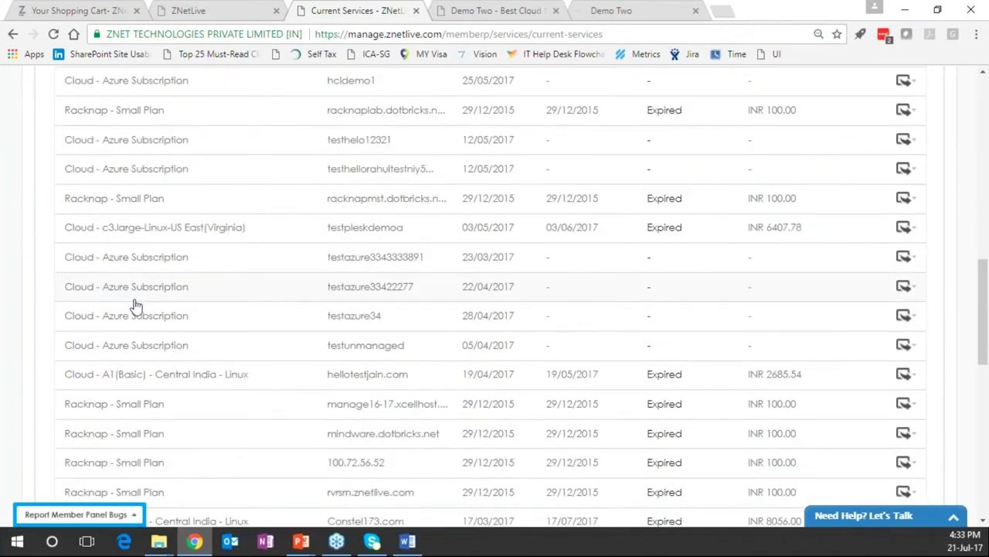
scroll(135, 306, "down", 1)
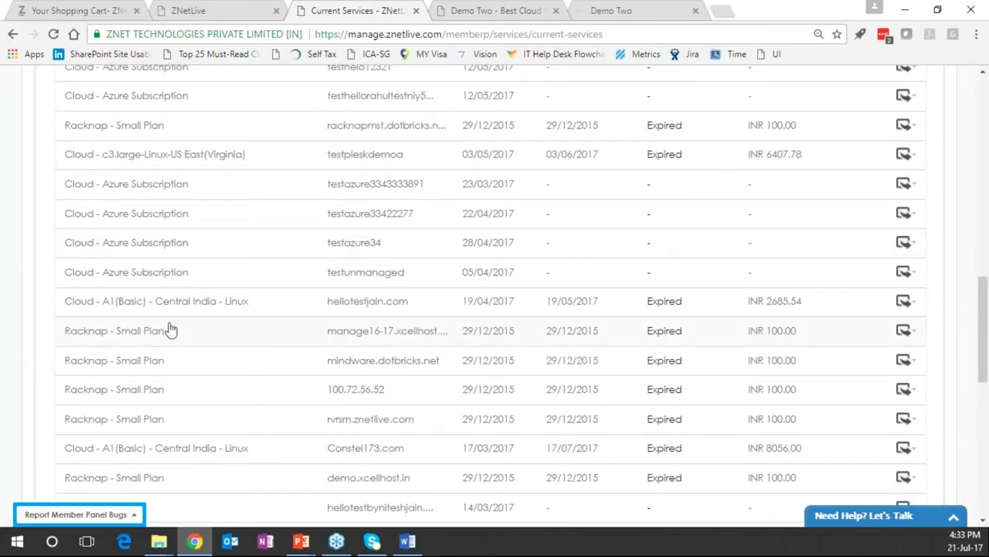
scroll(149, 305, "down", 4)
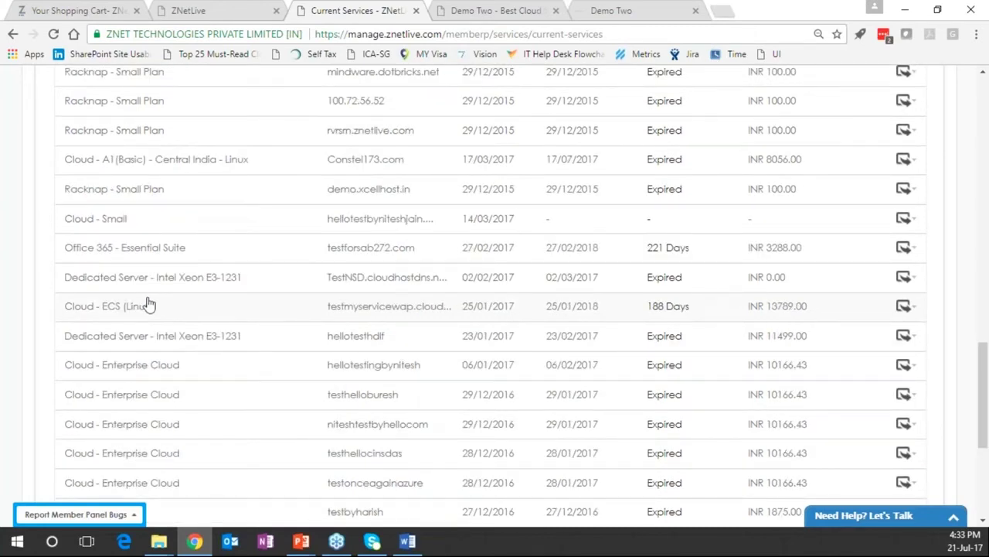
left_click(128, 249)
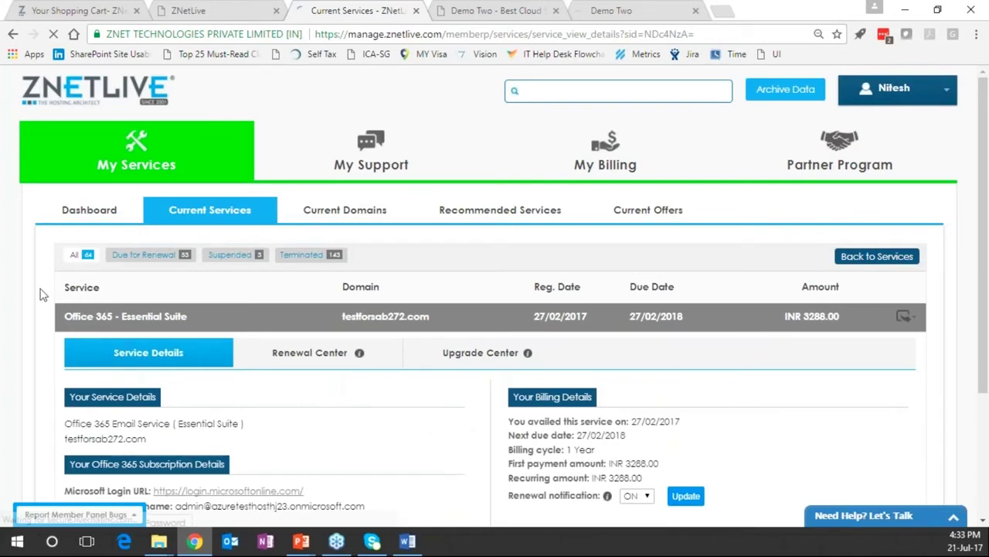
Highlight the Office 365 service's Subscription ID value
scroll(43, 294, "down", 2)
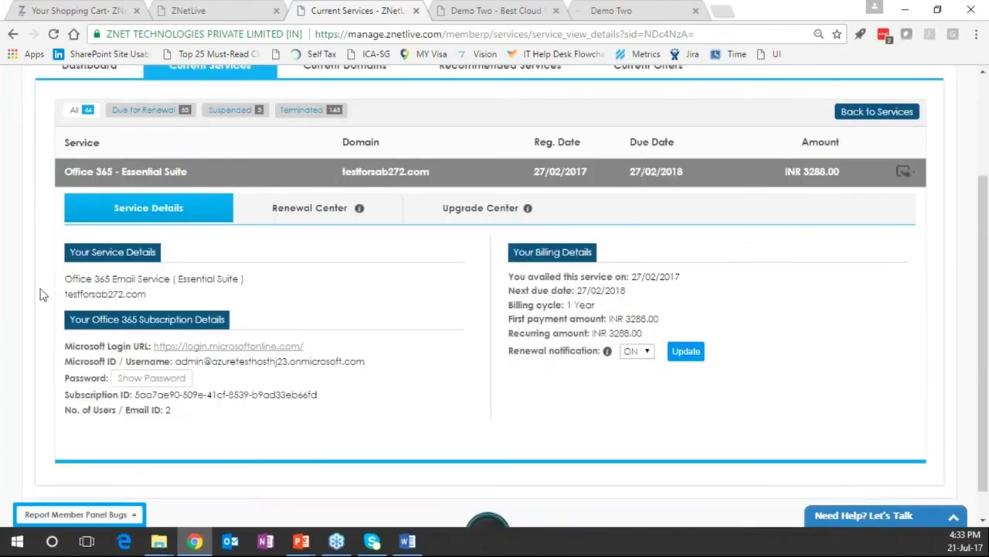
left_click_drag(135, 394, 362, 402)
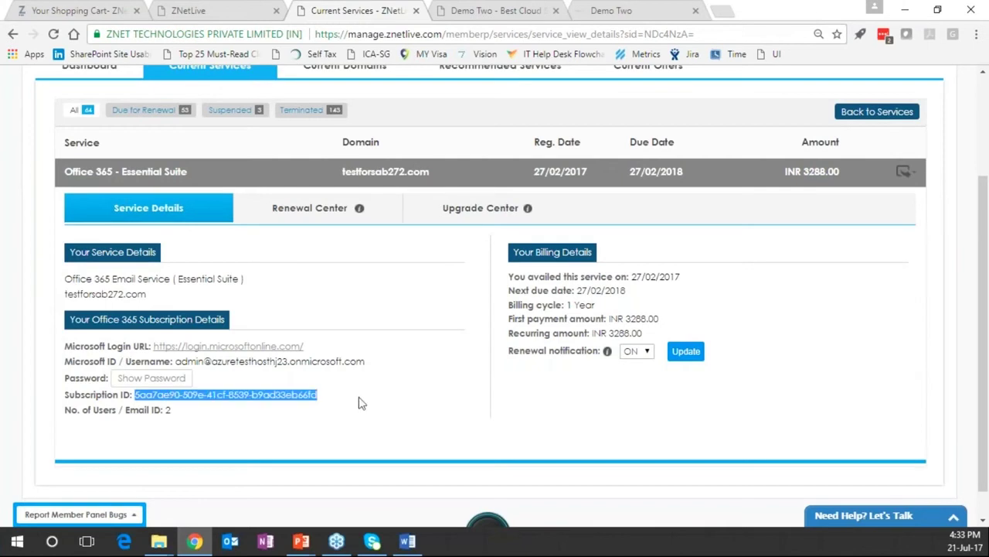
left_click(160, 412)
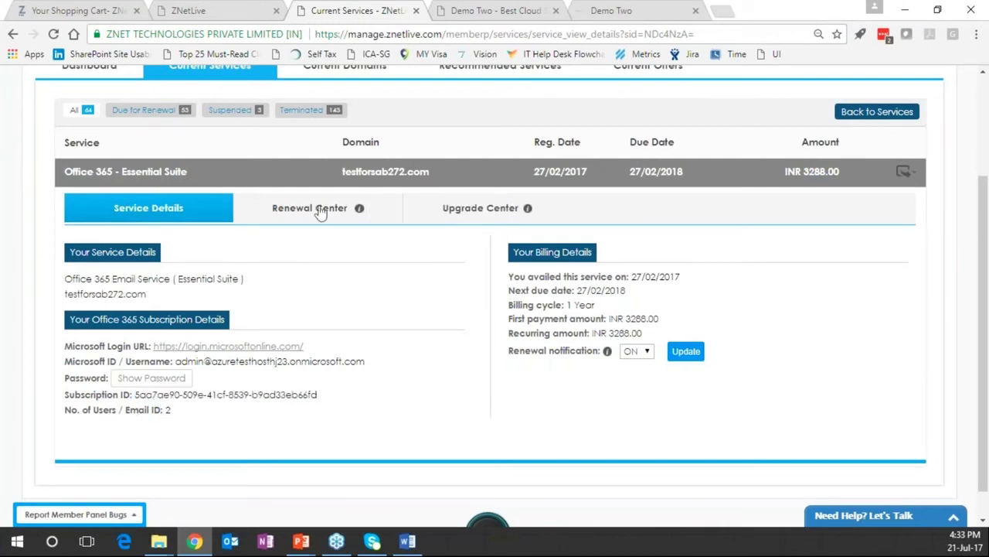
View the Renewal Center, then the Upgrade Center offering extra accounts at INR 1972.80
left_click(321, 210)
scroll(251, 290, "down", 1)
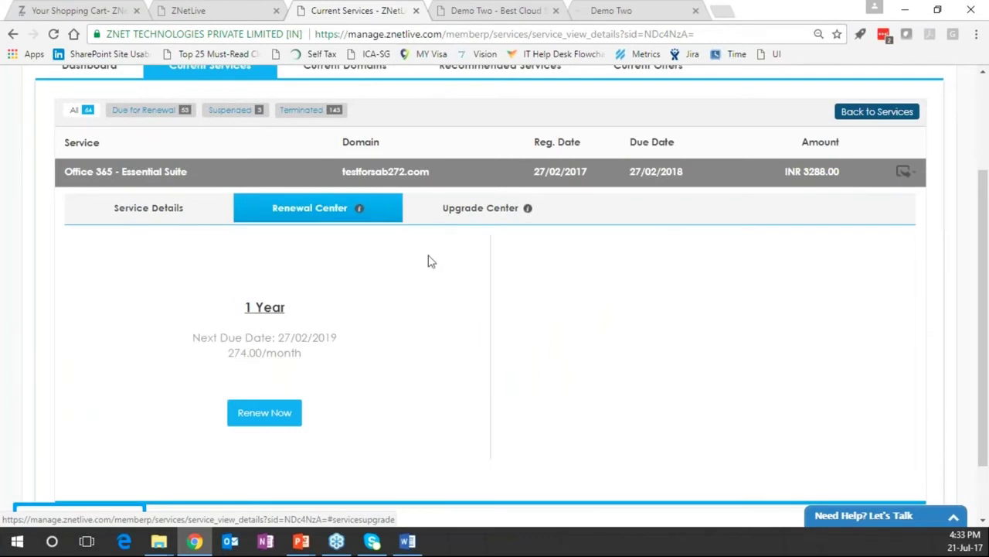
left_click(492, 211)
scroll(492, 211, "down", 1)
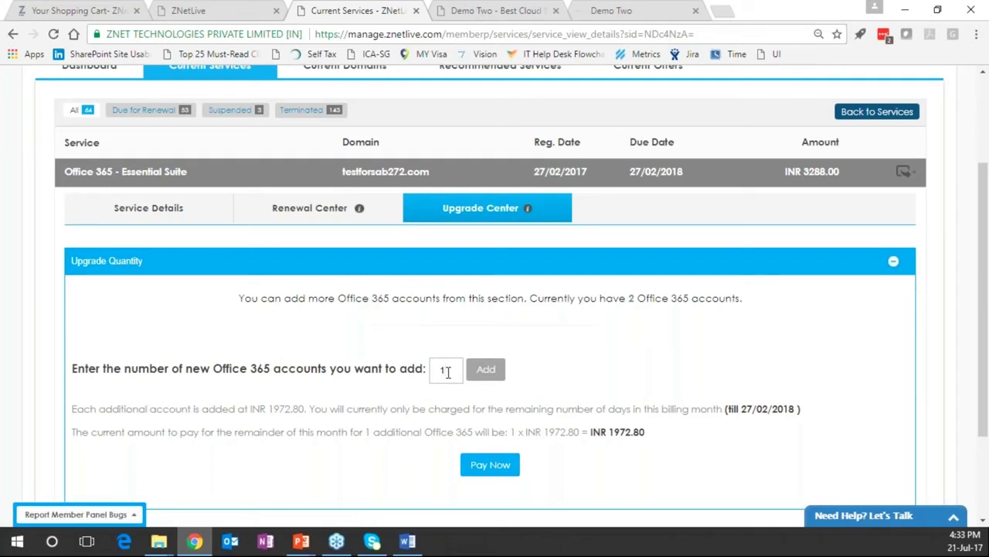
Set the Upgrade Quantity to 12 accounts (INR 23673.60), then go to the domains section
type("2")
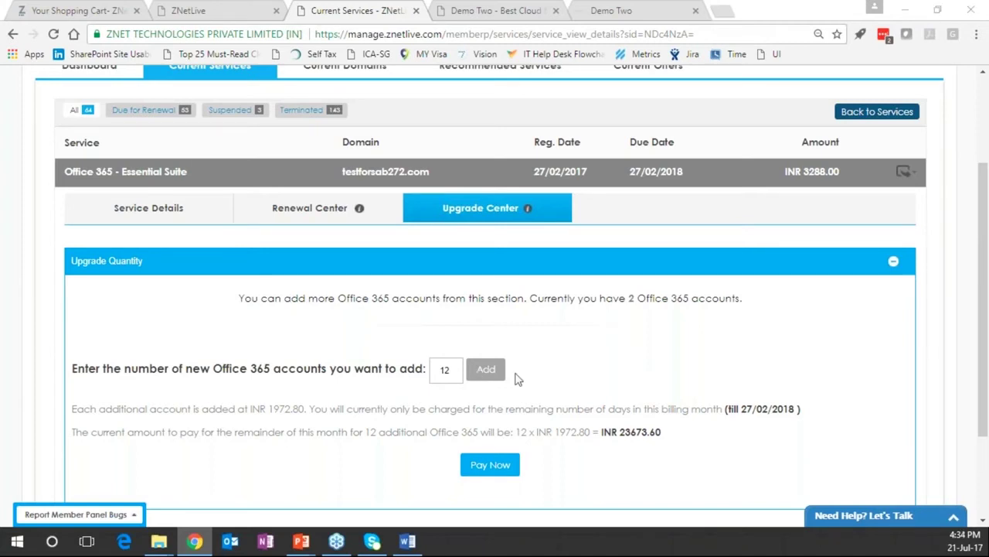
scroll(208, 220, "up", 2)
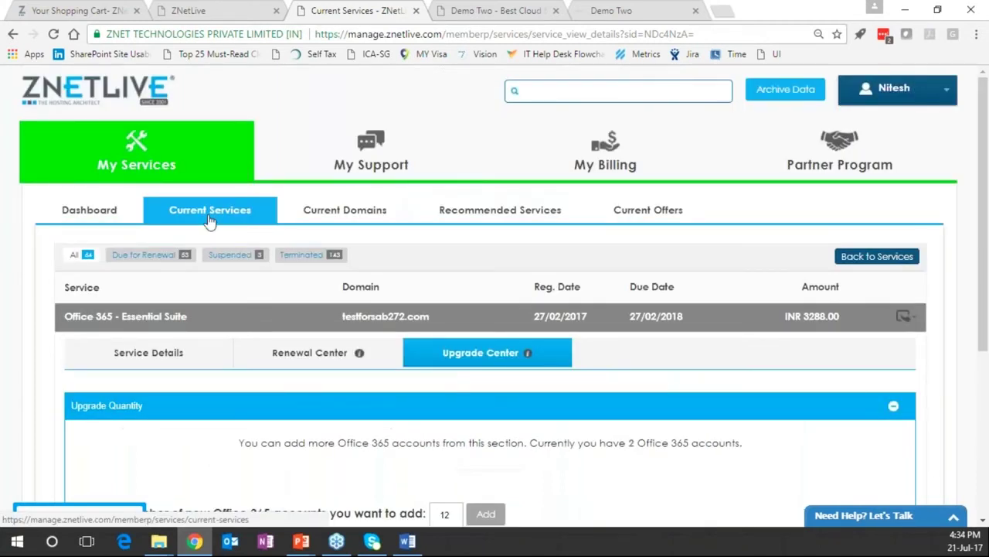
left_click(321, 216)
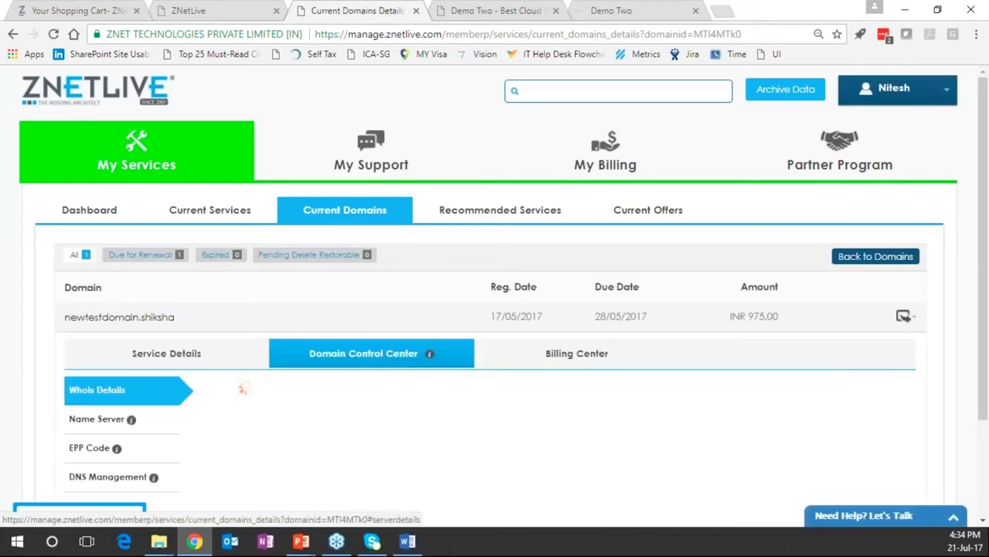
View the newtestdomain.shiksha Name Server, EPP Code and DNS Management settings
scroll(504, 295, "down", 1)
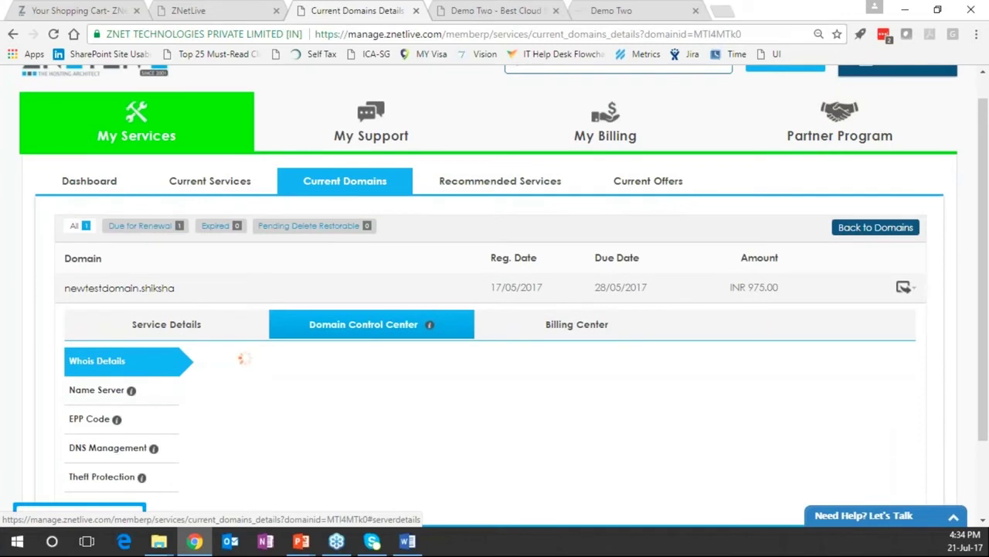
scroll(503, 295, "down", 2)
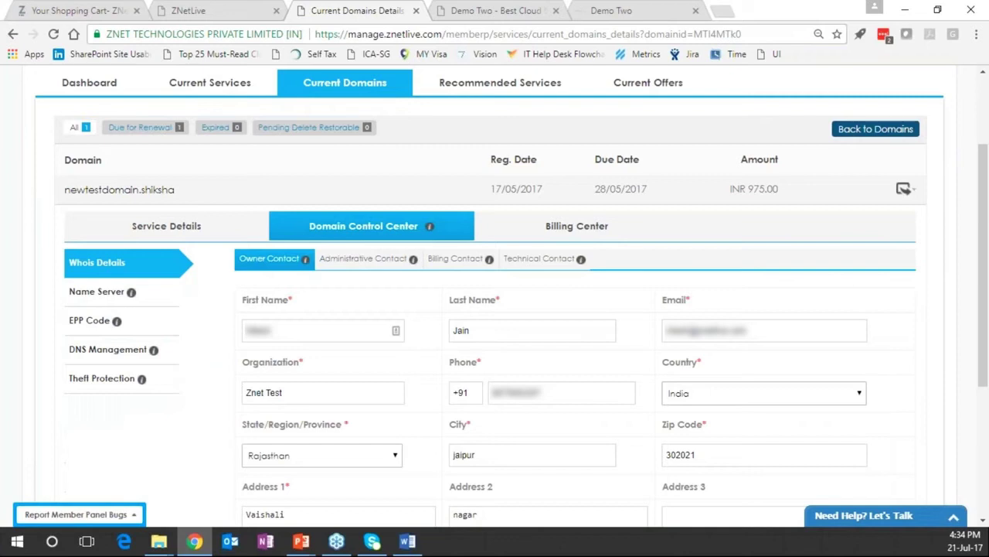
left_click(97, 291)
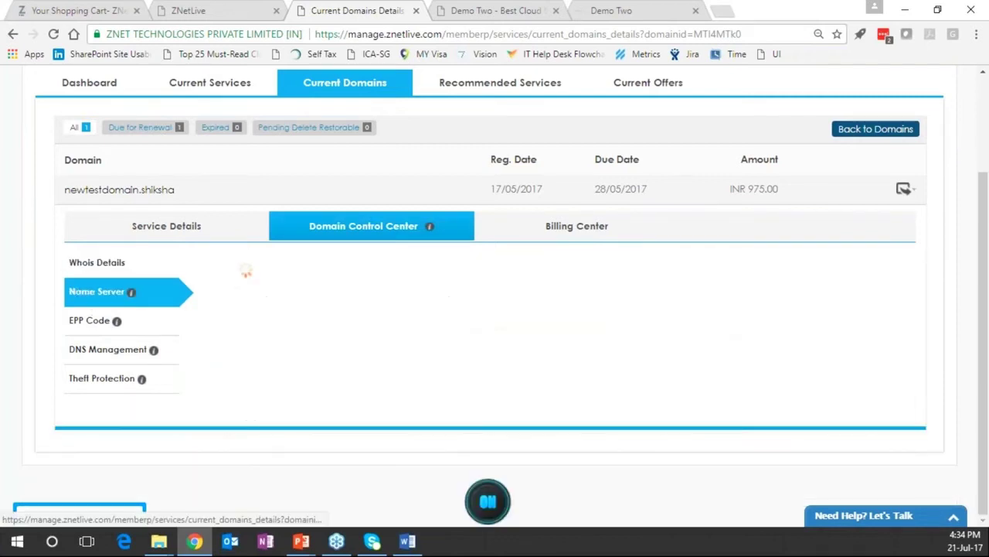
left_click(84, 322)
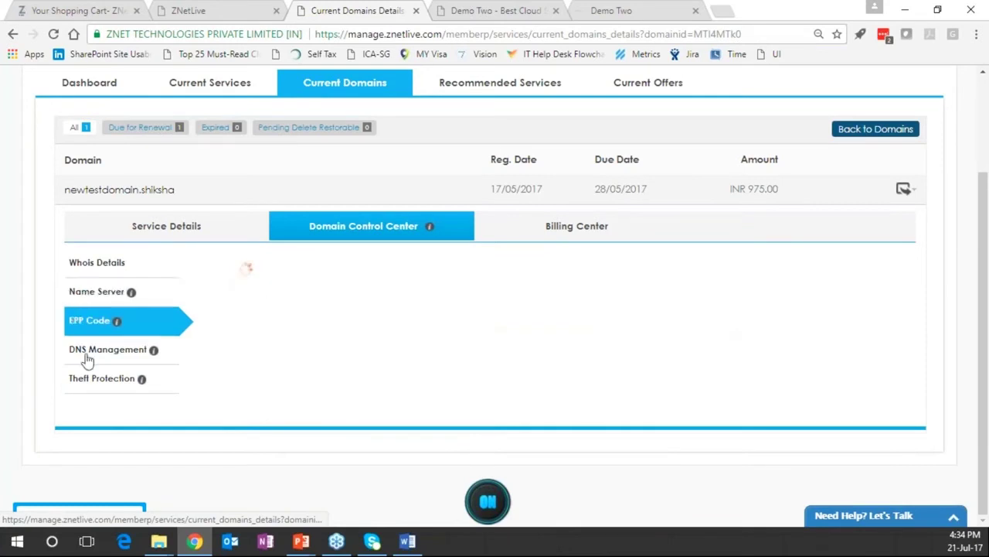
left_click(85, 356)
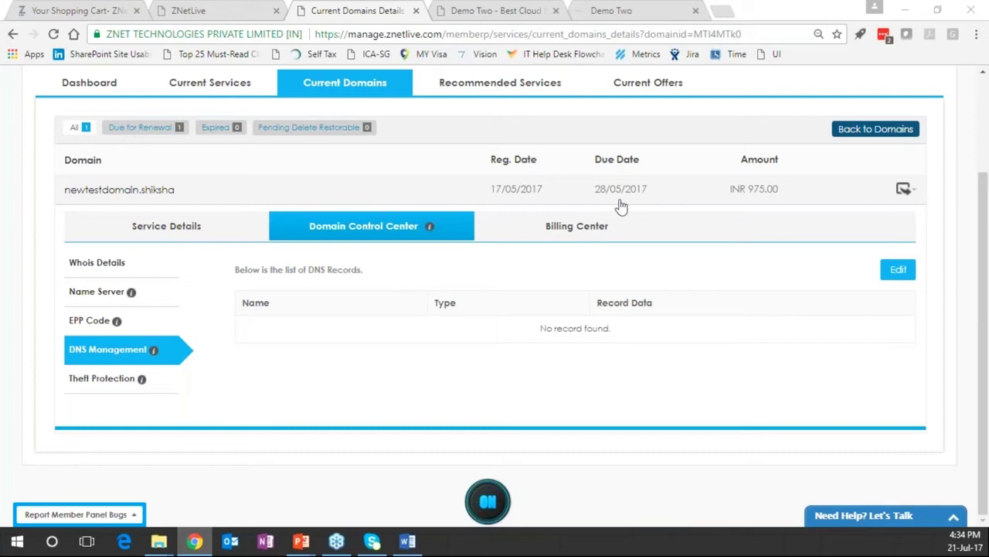
Check the domain's 1 Year renewal at INR 1150.50, then open Recommended Services
left_click(564, 226)
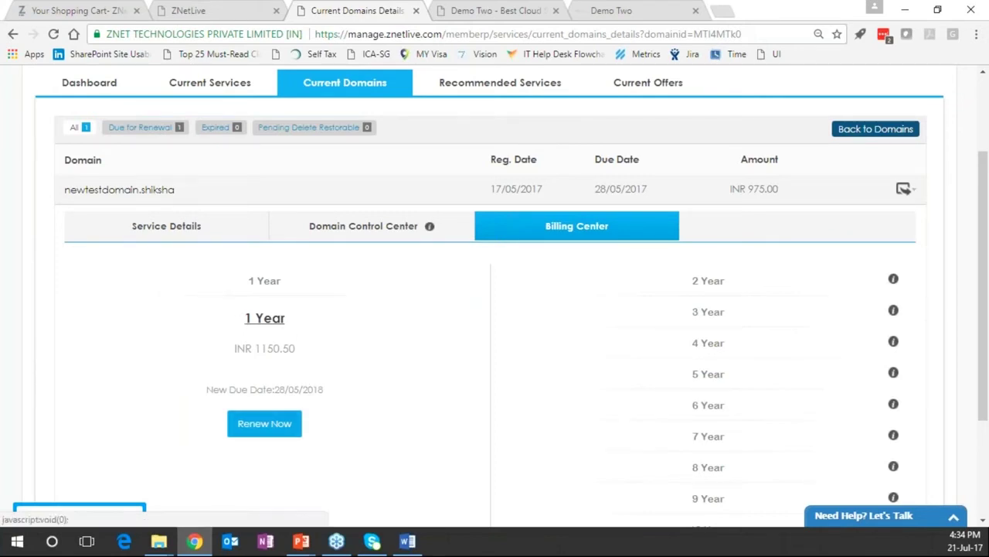
scroll(263, 410, "down", 1)
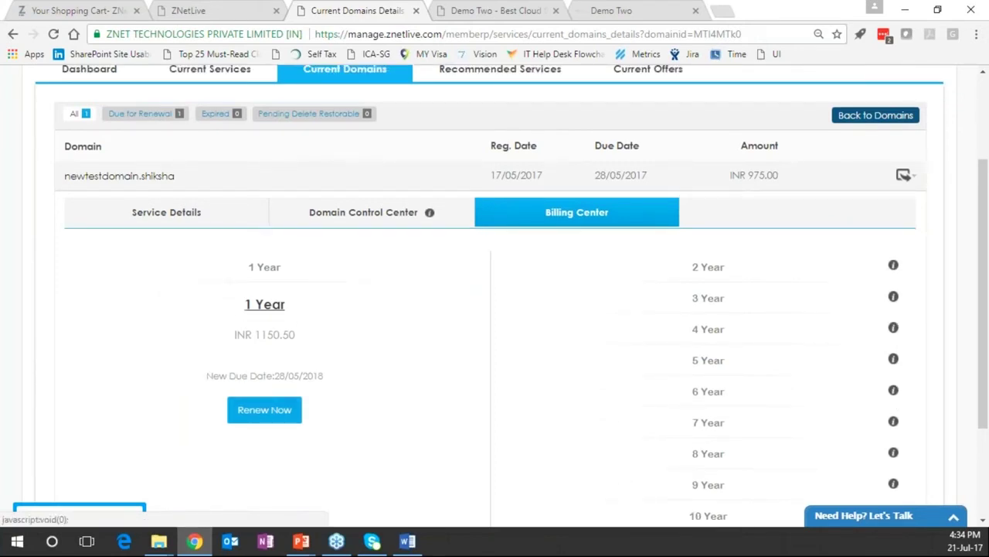
scroll(263, 410, "down", 1)
scroll(494, 294, "up", 3)
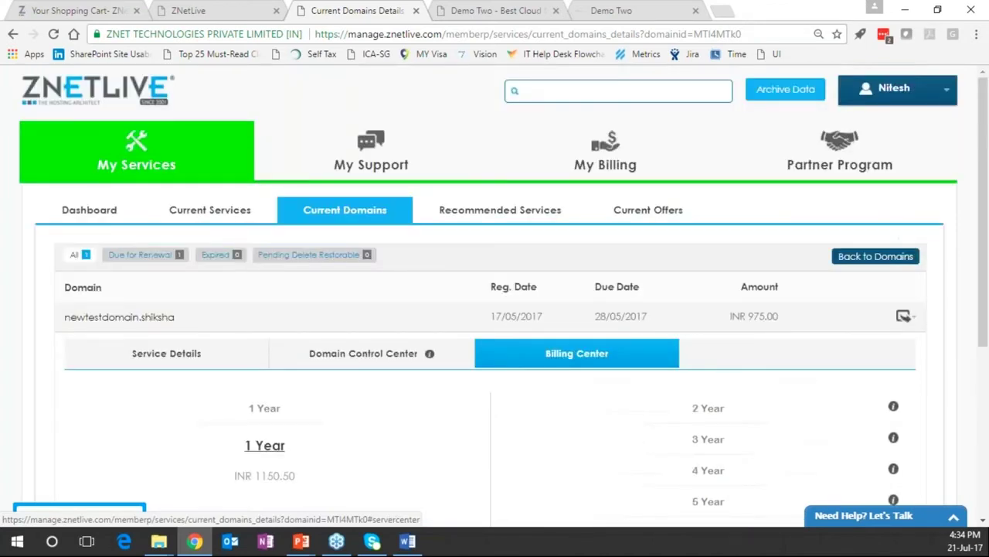
left_click(484, 217)
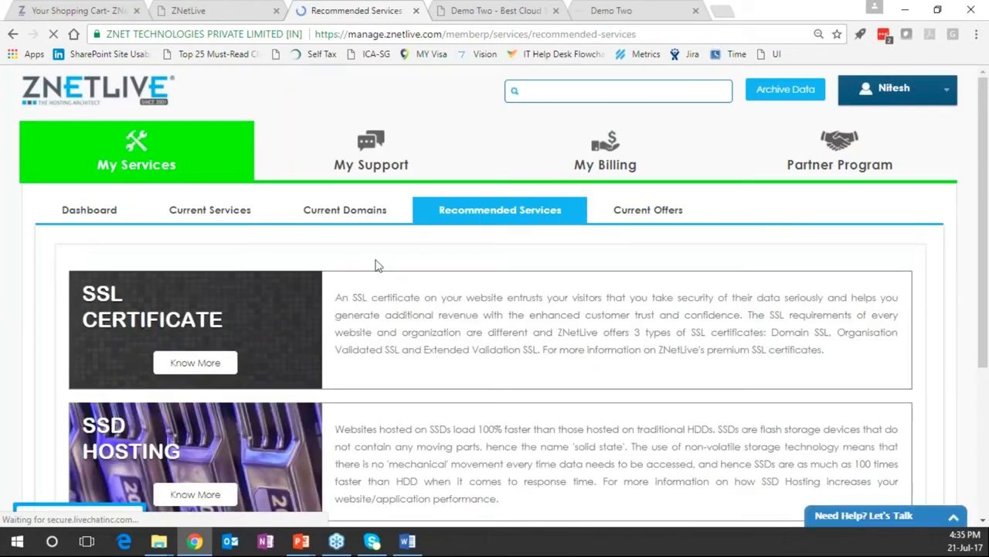
View Current Offers, then open My Support's ticket list of 42 tickets
left_click(628, 215)
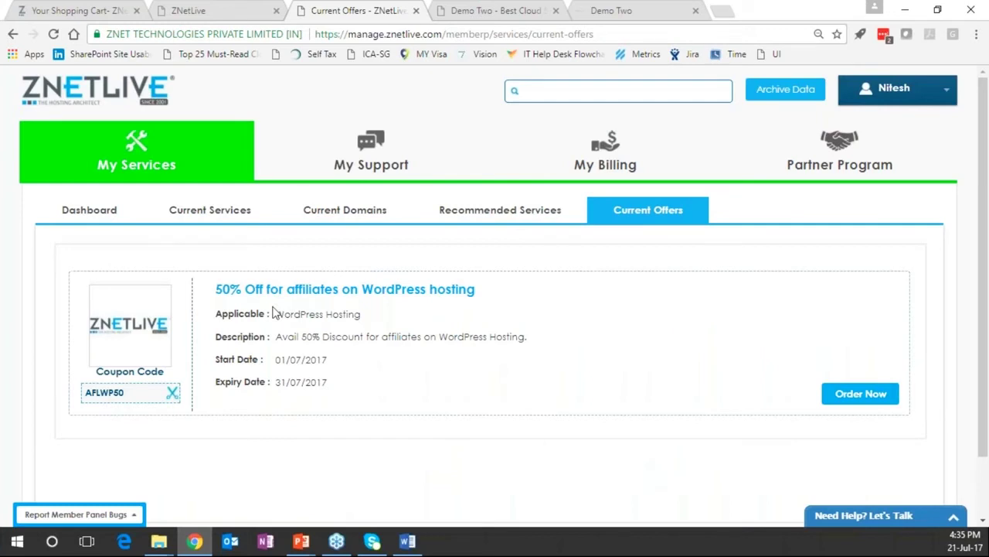
left_click(368, 154)
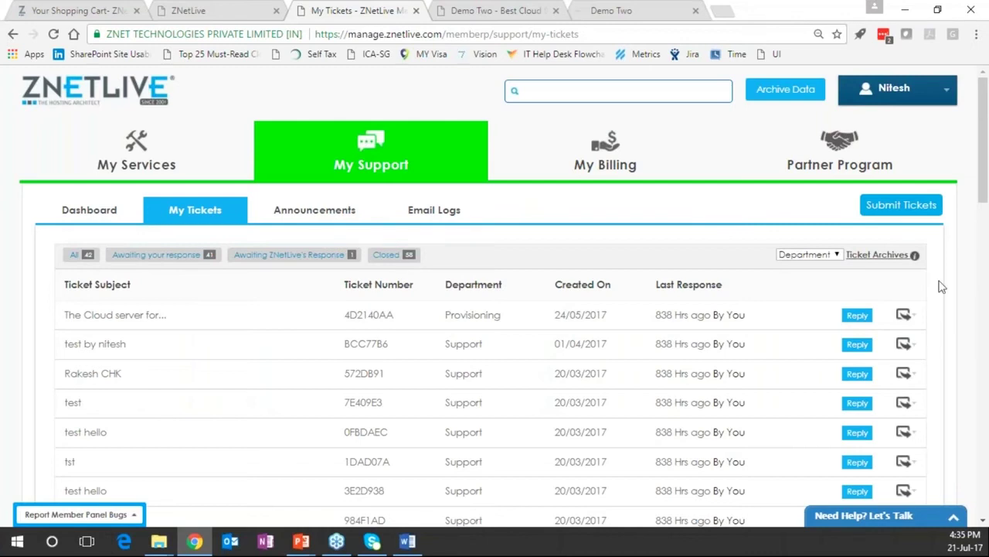
Start a new support ticket for the testz.apps19.com hosting service
left_click(886, 207)
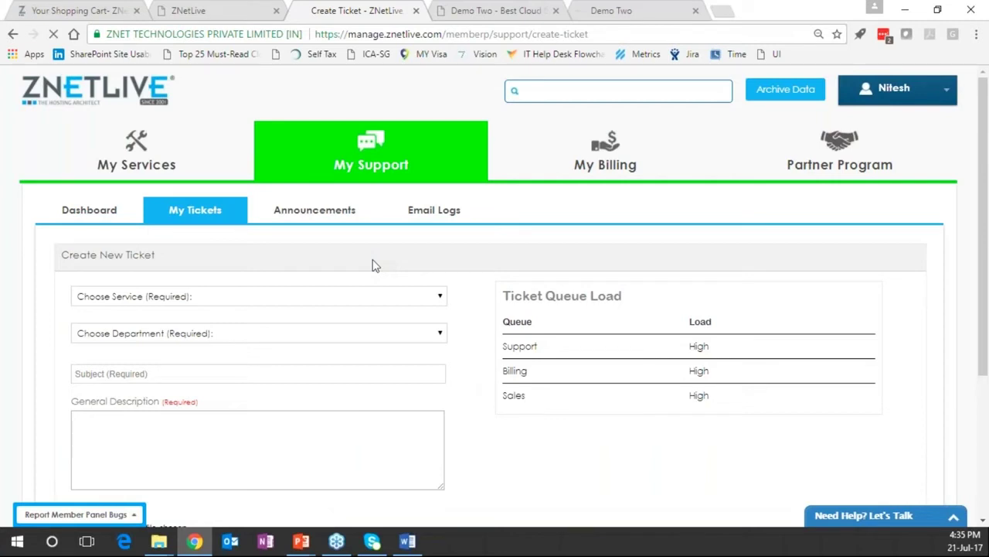
left_click(367, 297)
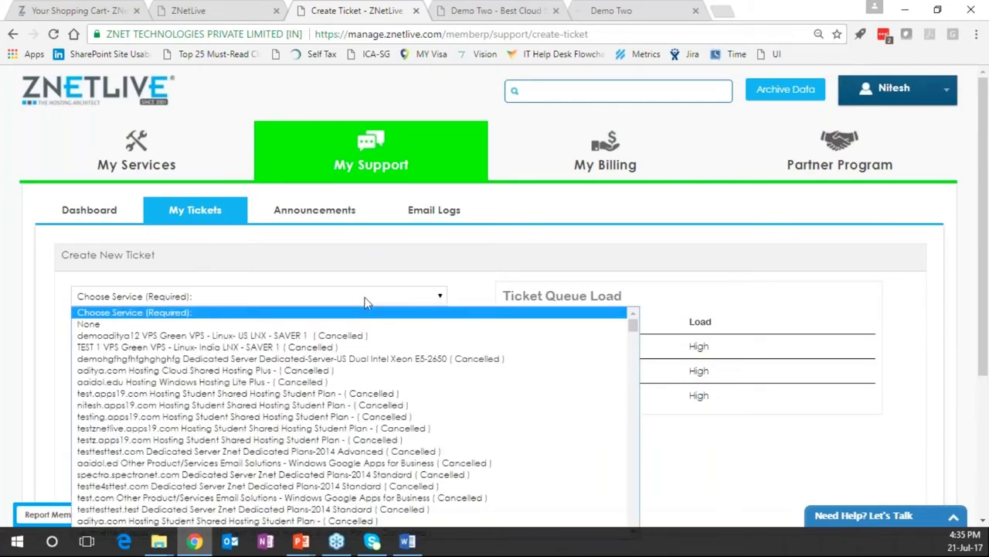
scroll(367, 302, "down", 1)
scroll(327, 237, "down", 2)
left_click(321, 224)
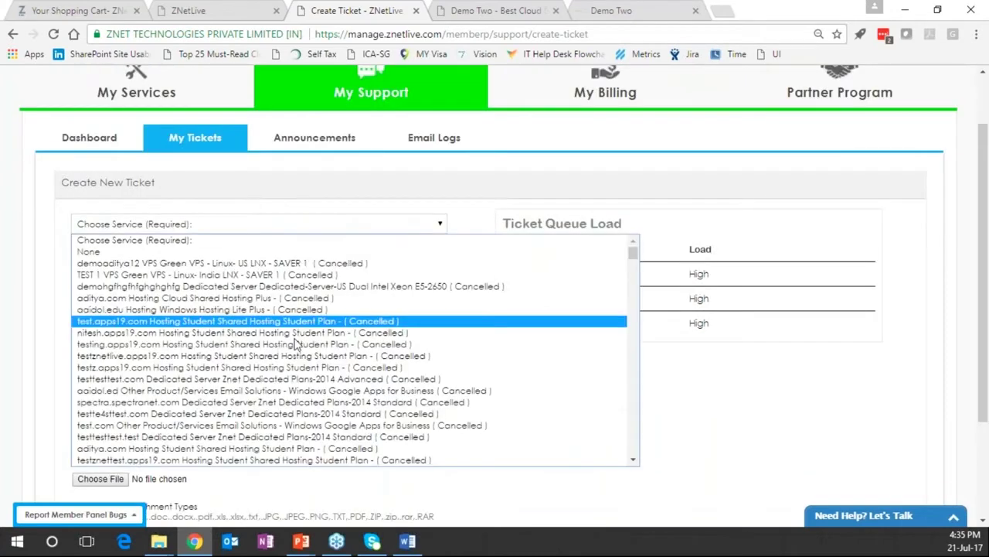
left_click(270, 367)
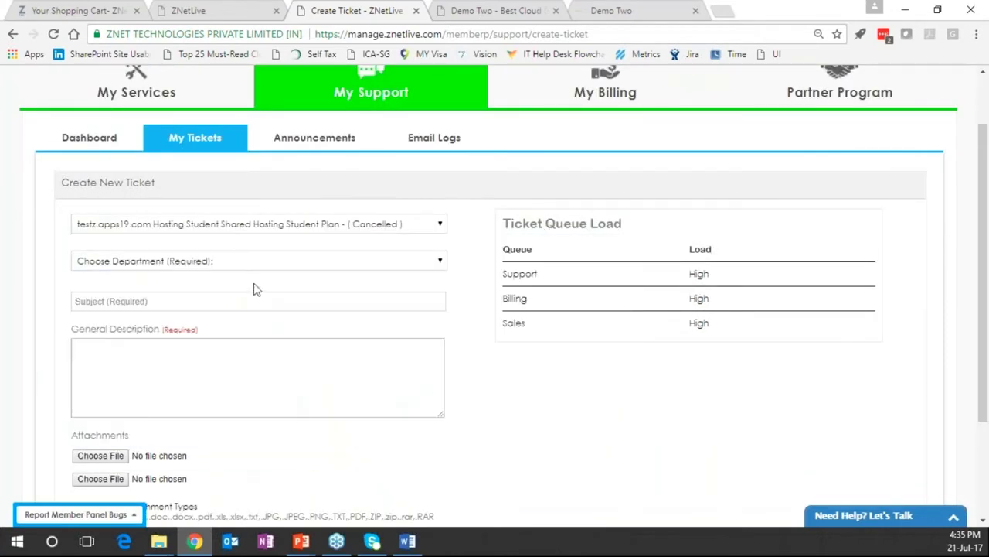
Set the ticket to Support department, FTP issue, 'I am getting FTP creation error'
left_click(265, 261)
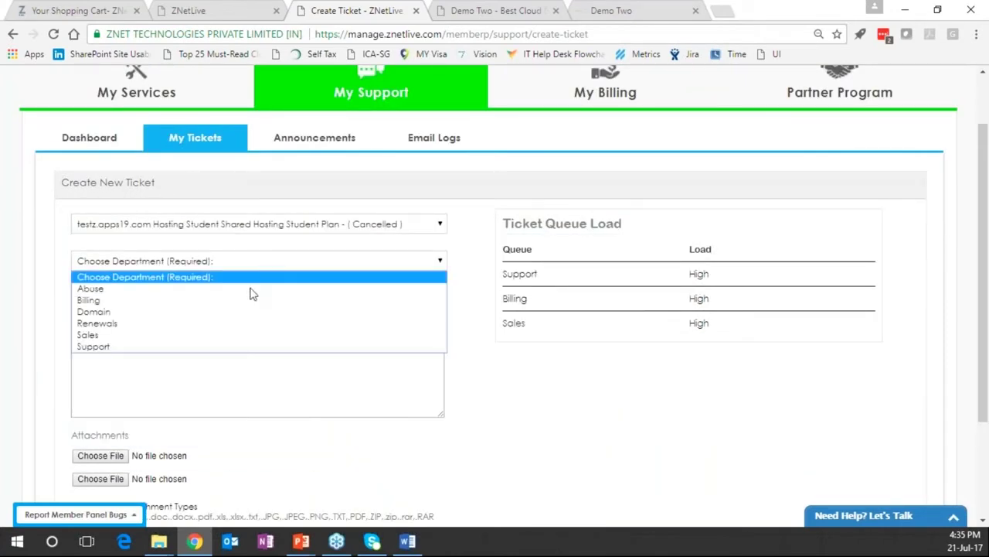
left_click(232, 346)
left_click(149, 294)
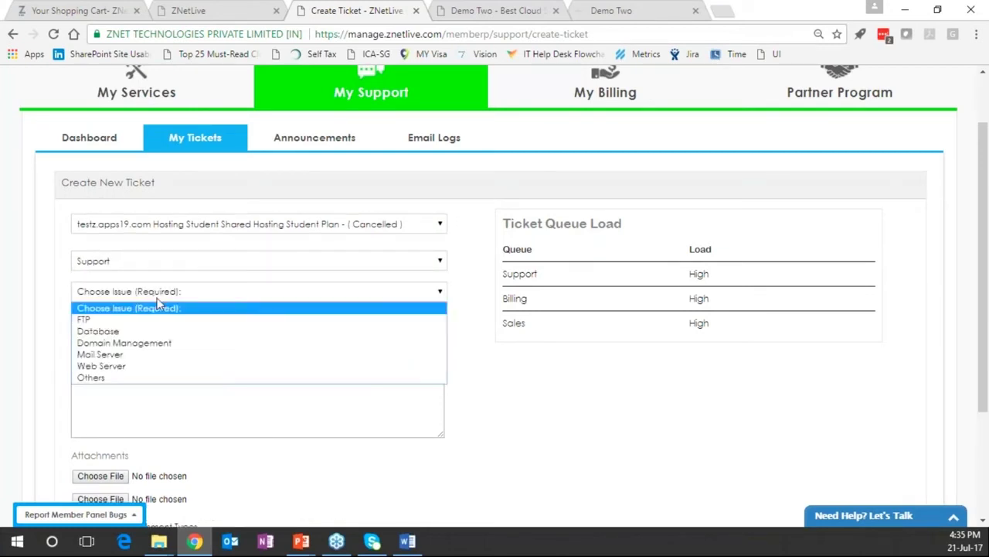
left_click(161, 324)
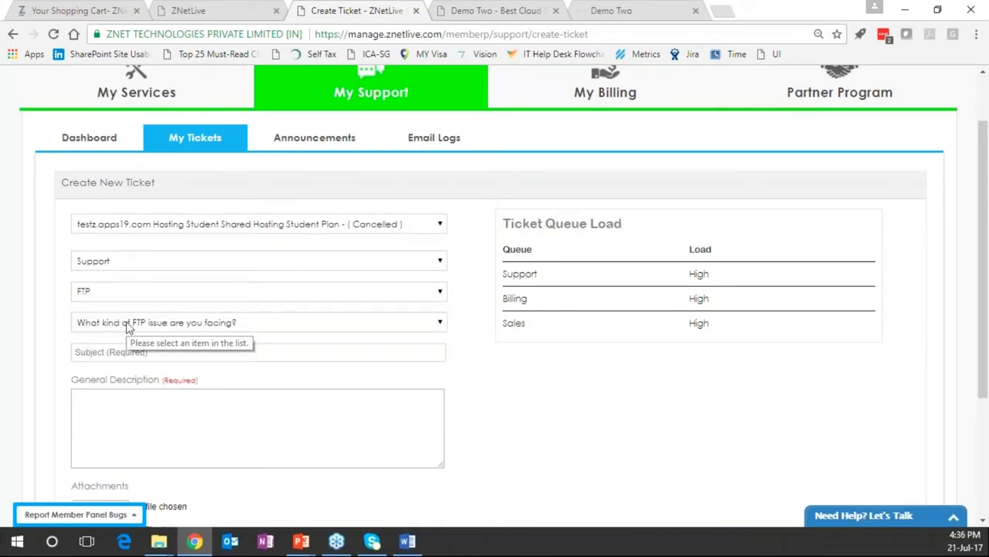
left_click(129, 324)
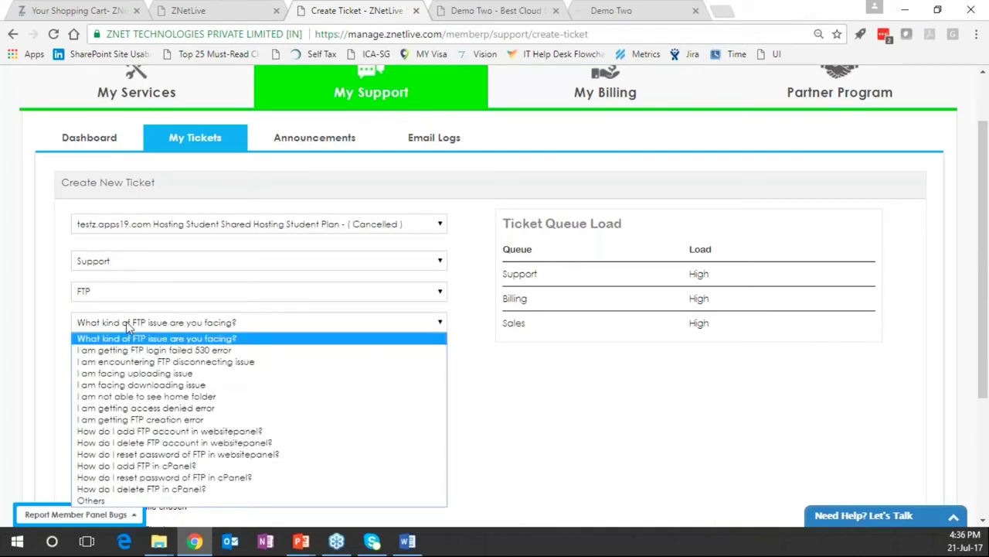
left_click(151, 427)
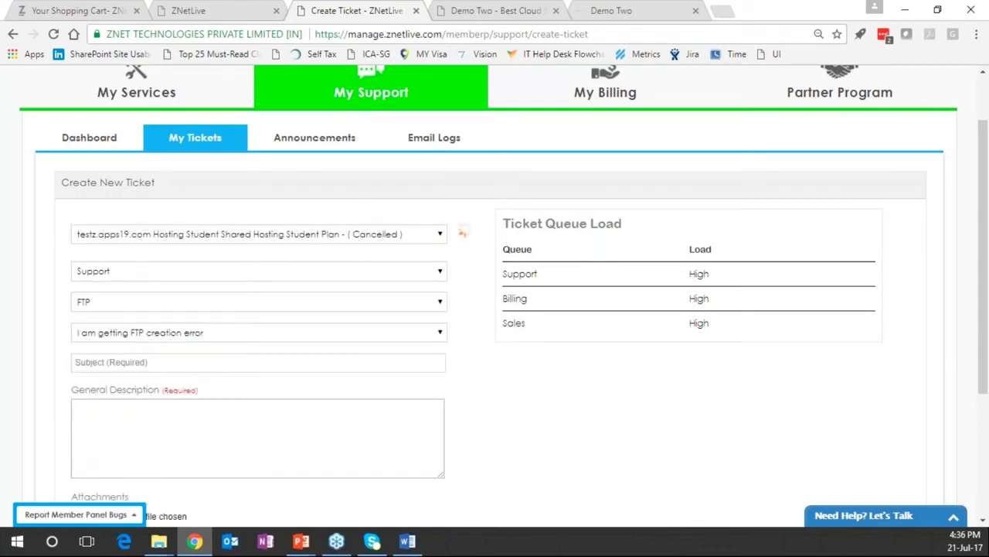
Read the Quick self help suggestions, then switch to the support Announcements list
scroll(136, 418, "down", 2)
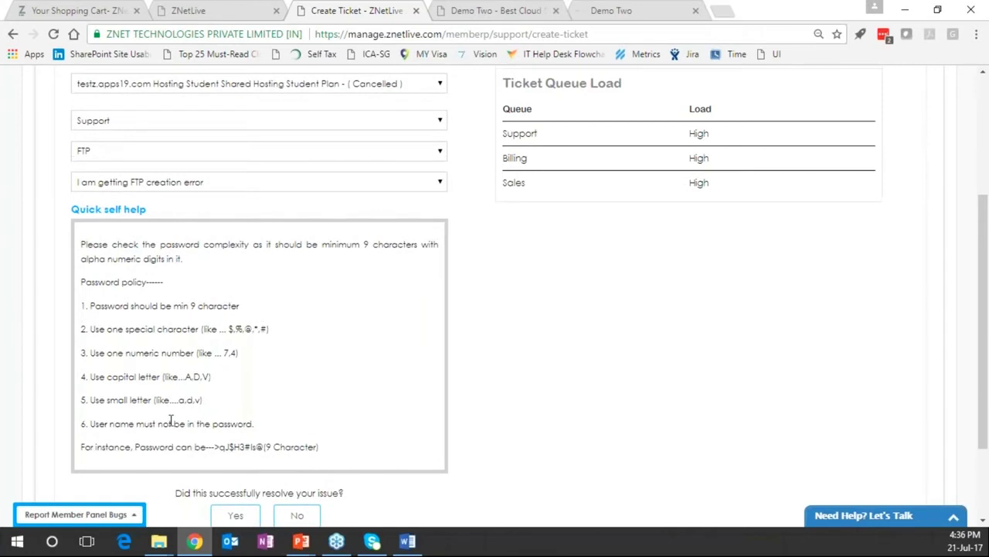
scroll(171, 420, "up", 3)
left_click(314, 212)
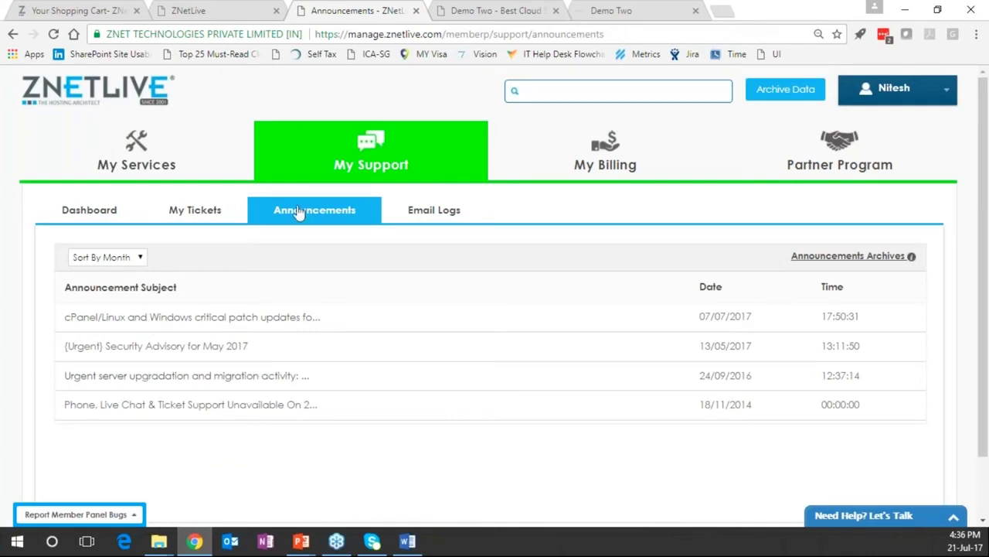
View the Email Logs, then open the billing Ledger starting at INR 14587.40
left_click(456, 212)
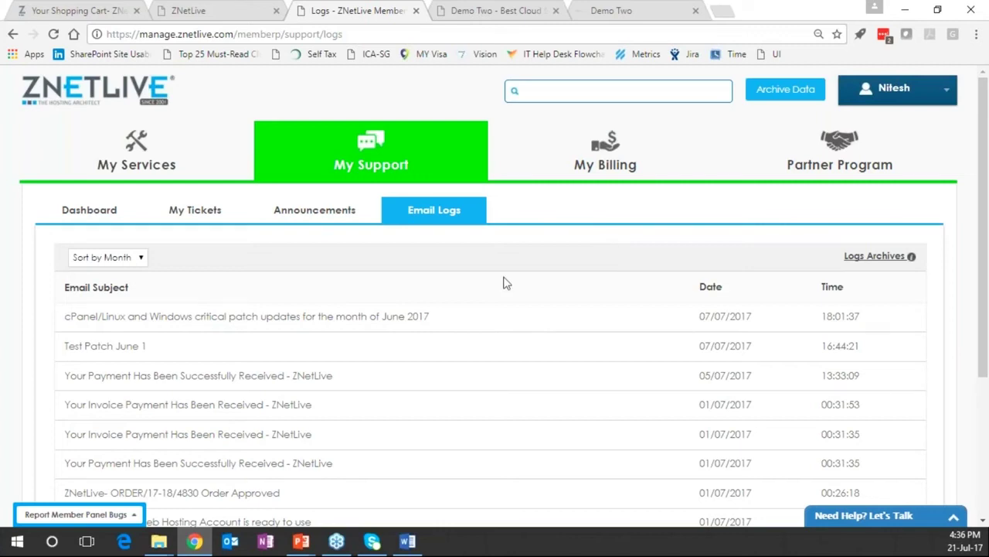
left_click(594, 160)
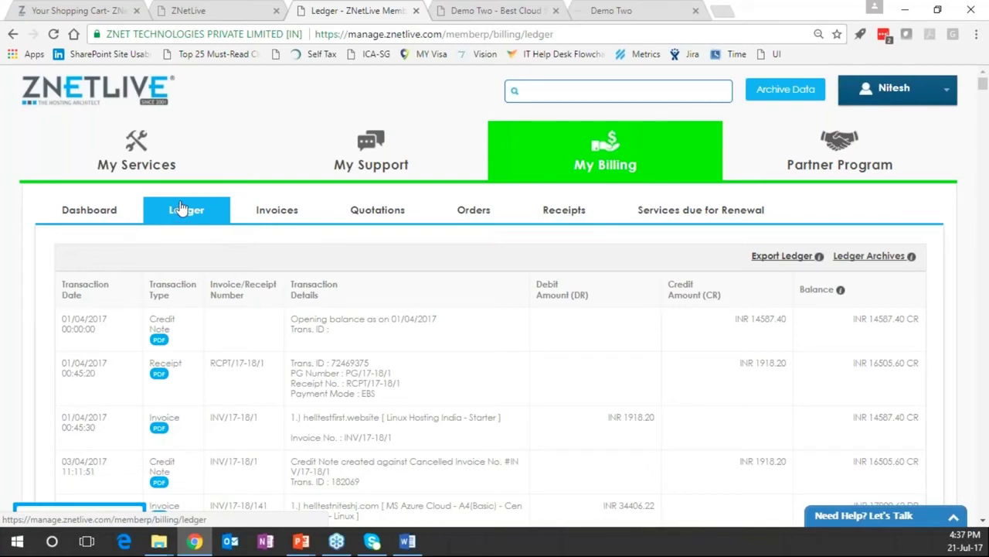
Filter invoices to Paid and review INV-G/17-18/8130 totalling INR 5.90, then open Quotations
left_click(274, 214)
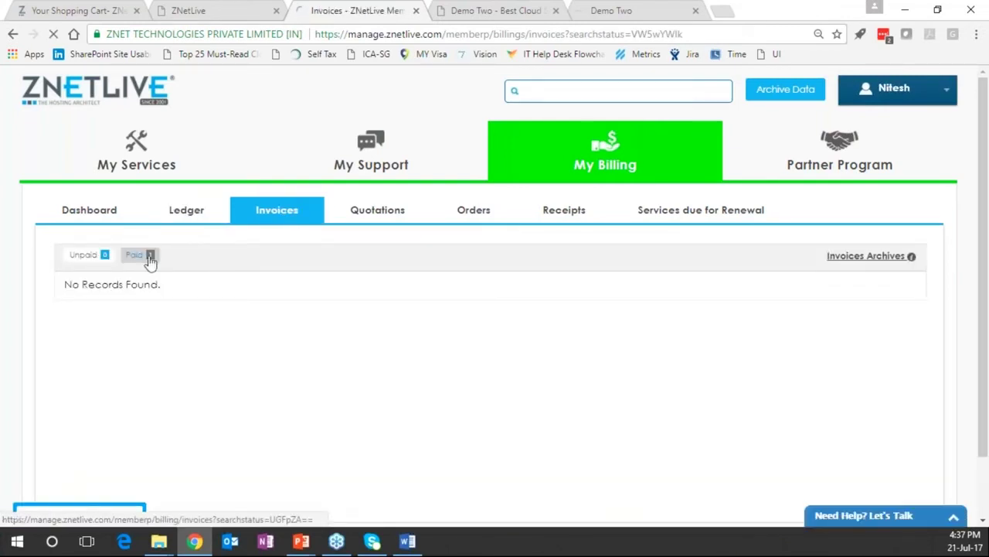
left_click(148, 255)
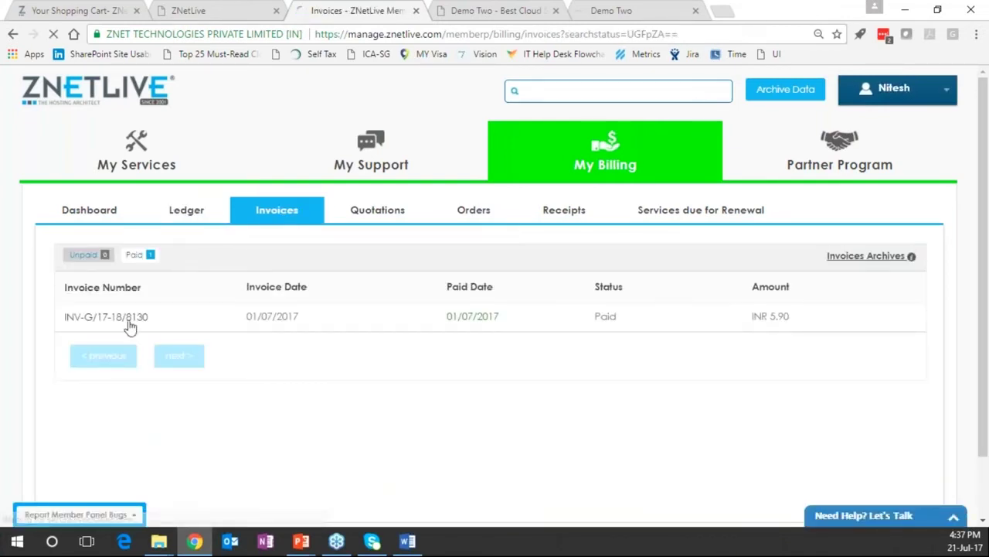
left_click(128, 321)
scroll(345, 338, "down", 1)
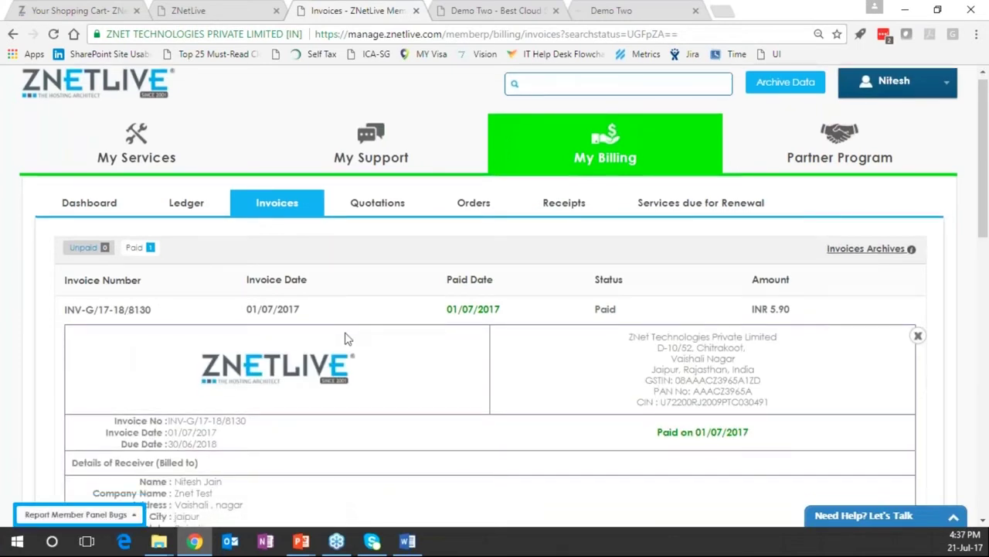
scroll(346, 338, "down", 3)
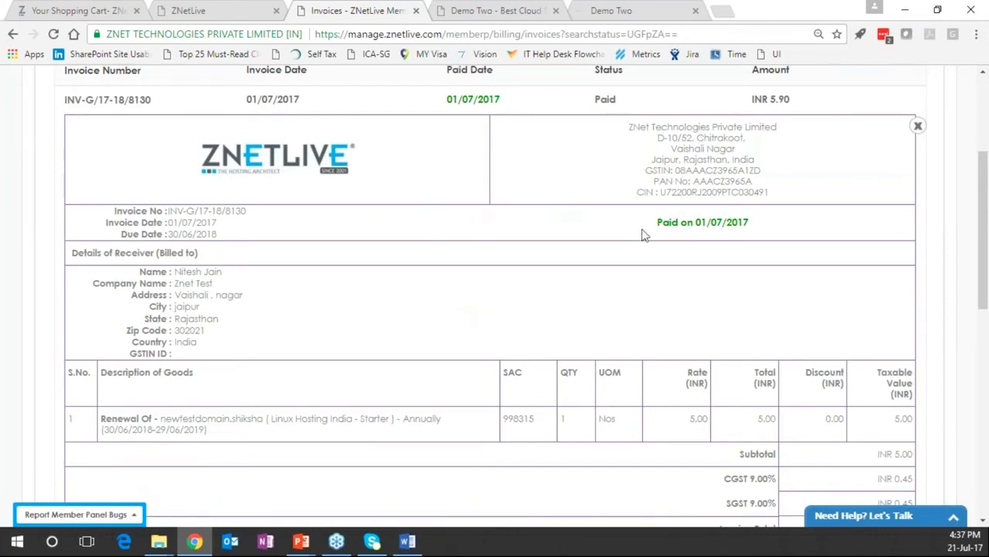
scroll(315, 281, "down", 1)
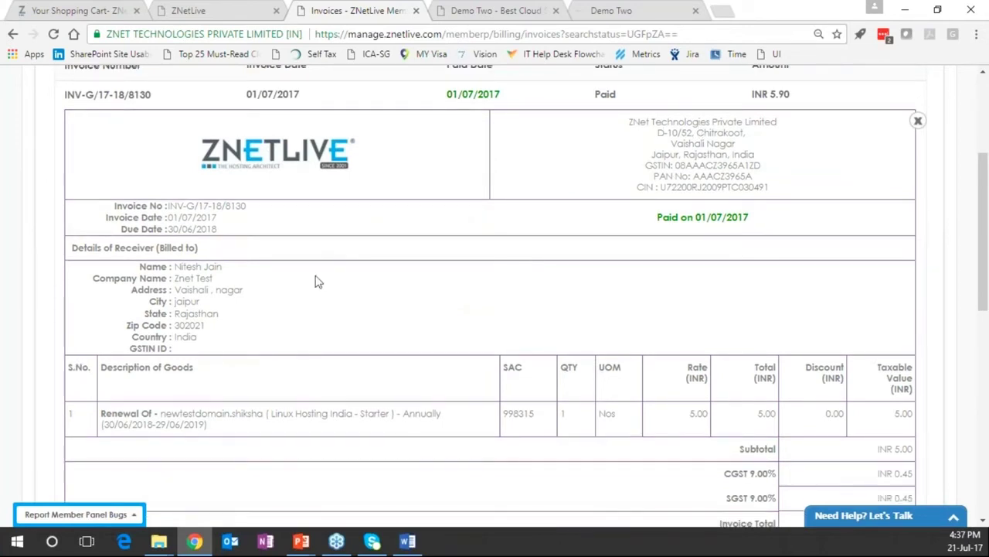
scroll(316, 282, "down", 3)
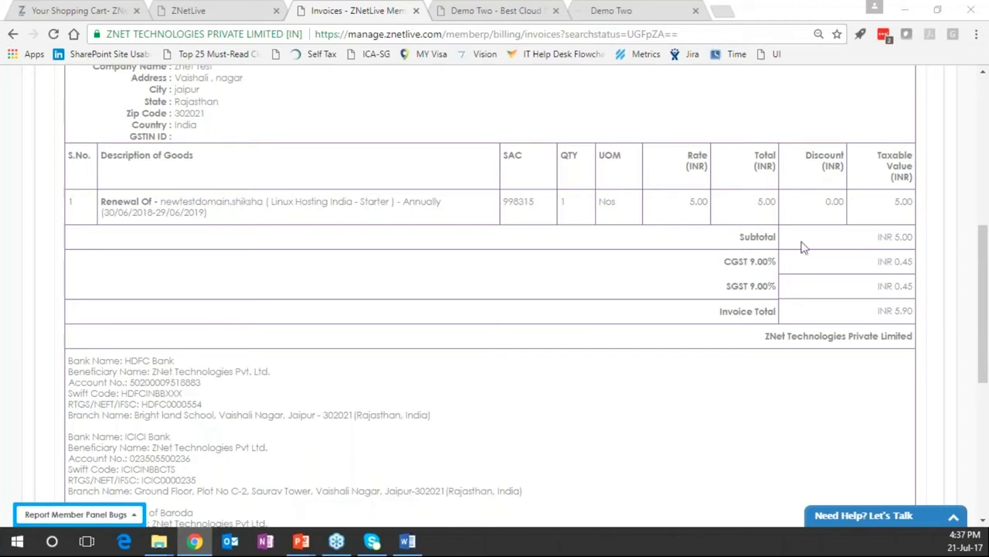
scroll(625, 247, "up", 1)
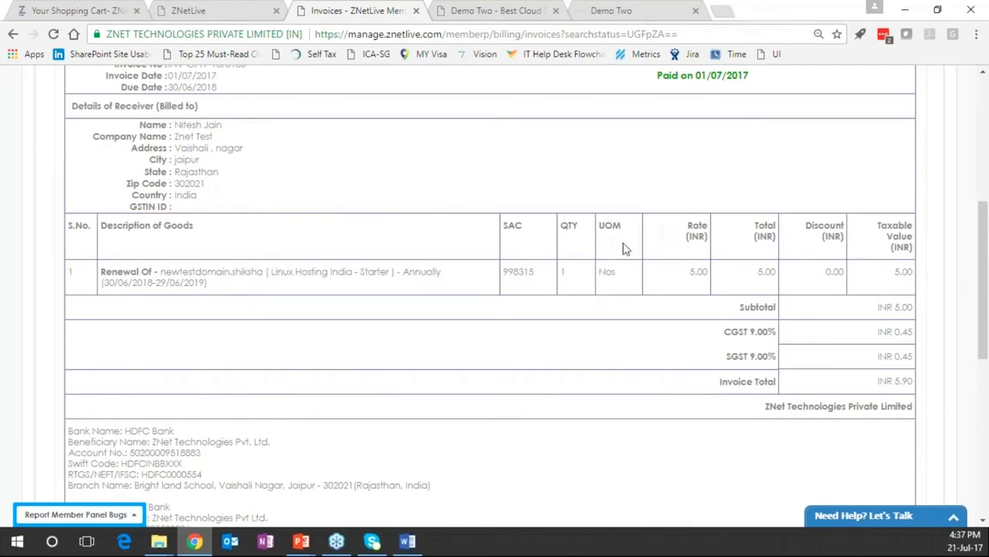
scroll(624, 247, "up", 5)
left_click(378, 214)
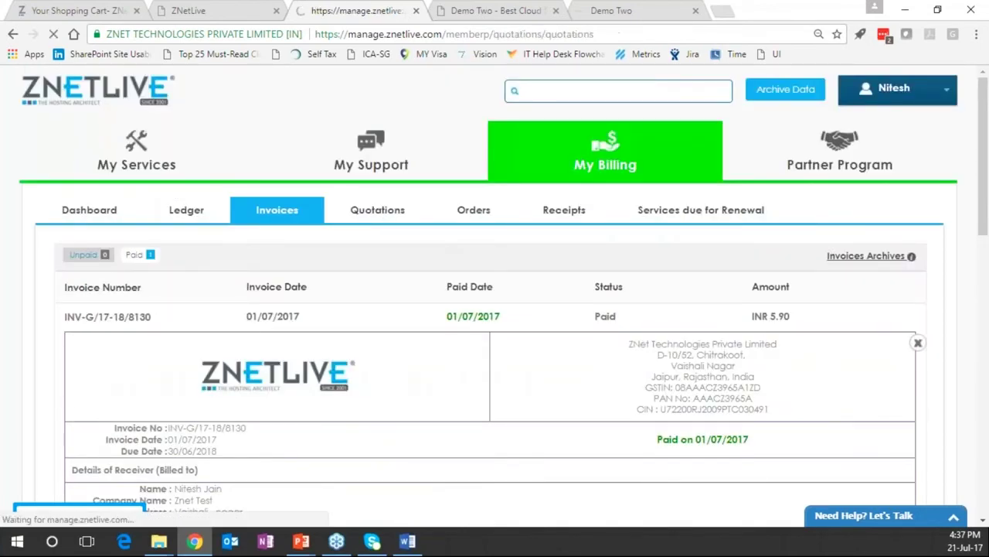
Show Services due for Renewal and scroll through the 42 services totalling INR 99312.00
left_click(726, 216)
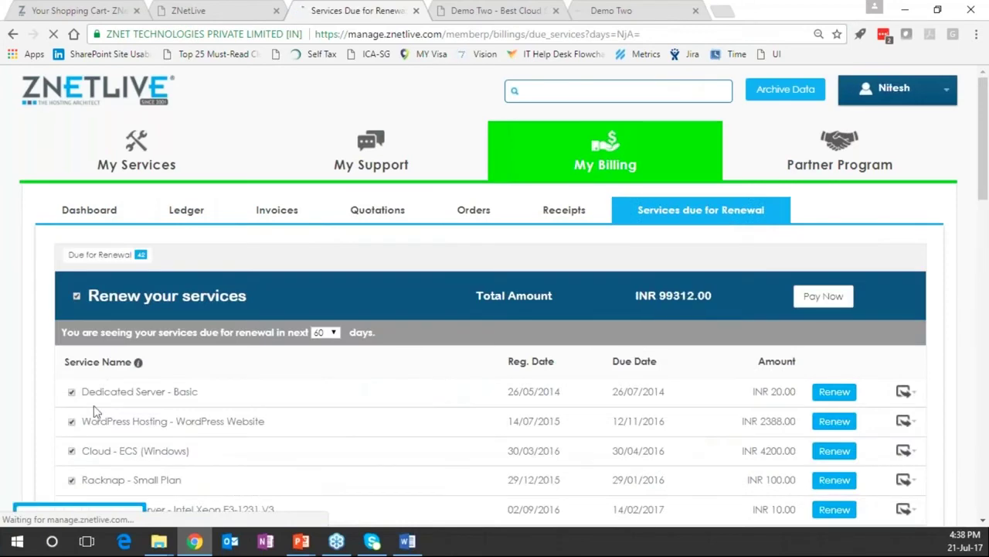
scroll(178, 454, "down", 1)
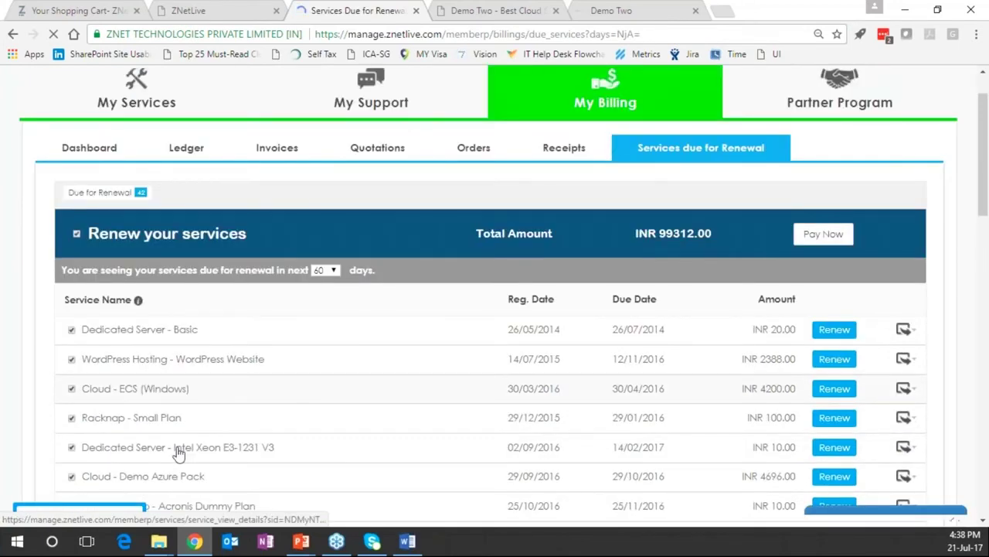
scroll(232, 339, "down", 5)
scroll(232, 338, "up", 6)
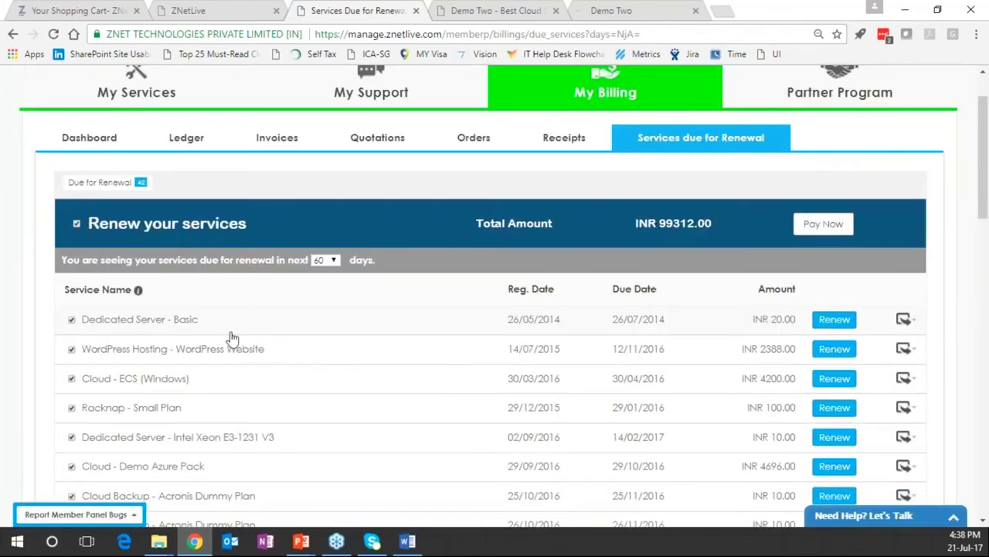
scroll(228, 333, "up", 1)
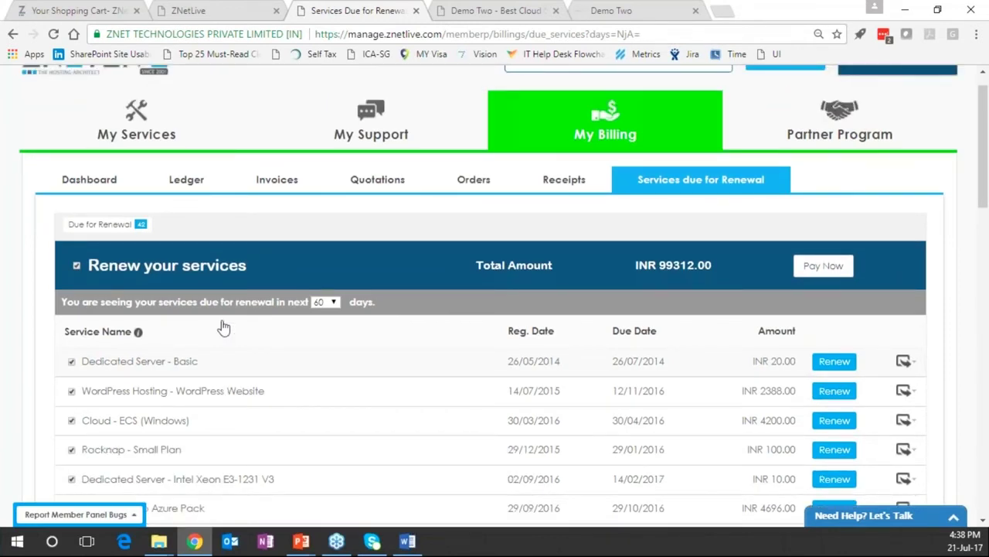
scroll(223, 328, "up", 1)
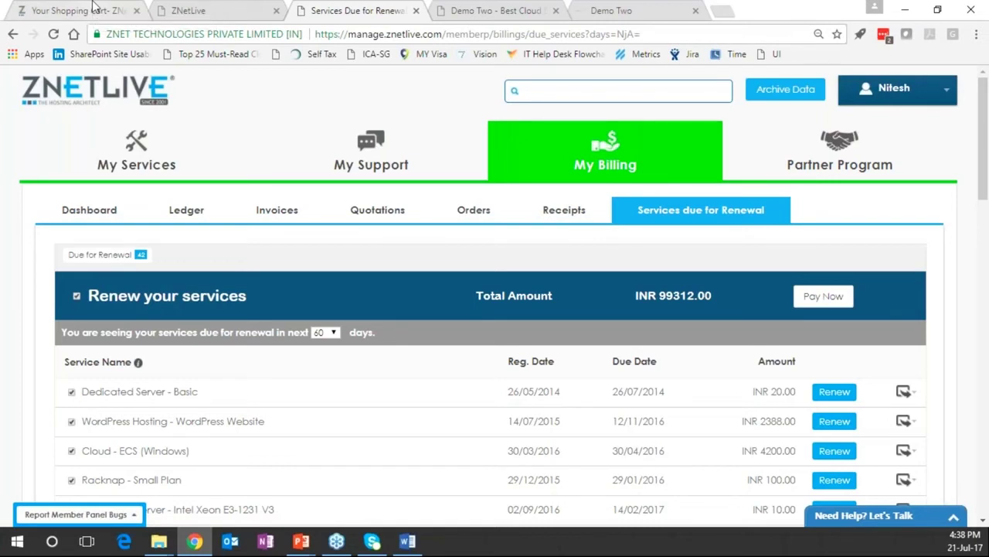
Cycle through the Shopping Cart and Services Due for Renewal tabs, then return to the admin Edit Service Alerts page
left_click(93, 6)
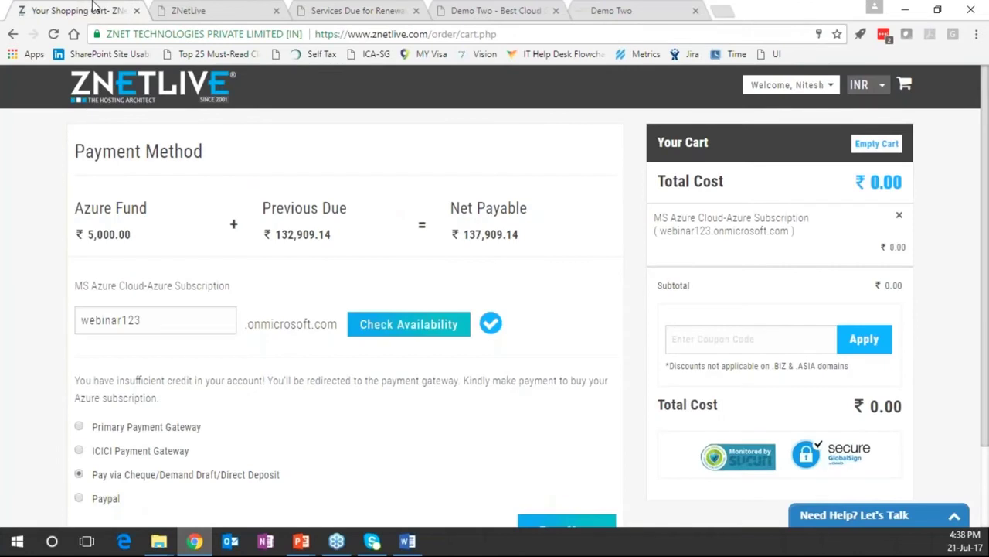
left_click(352, 10)
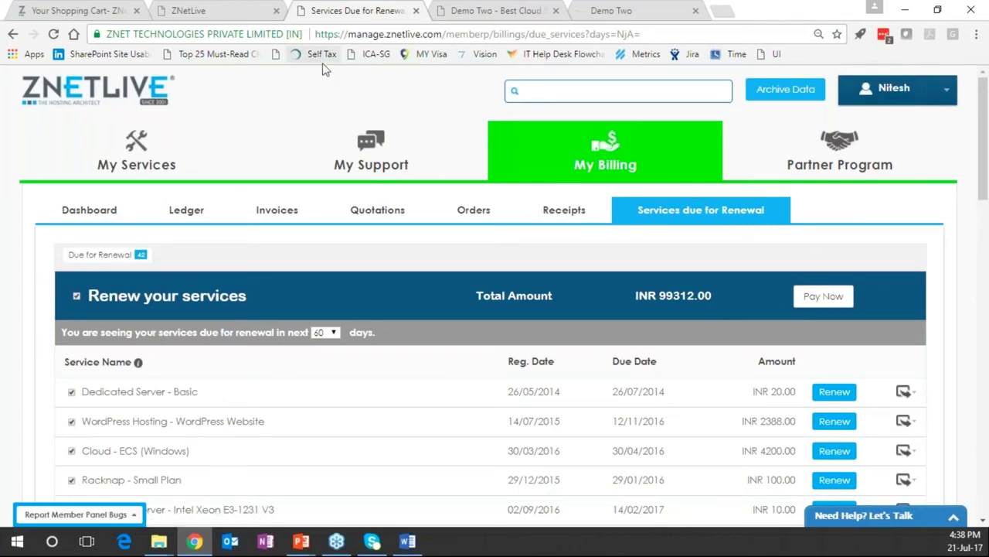
left_click(206, 11)
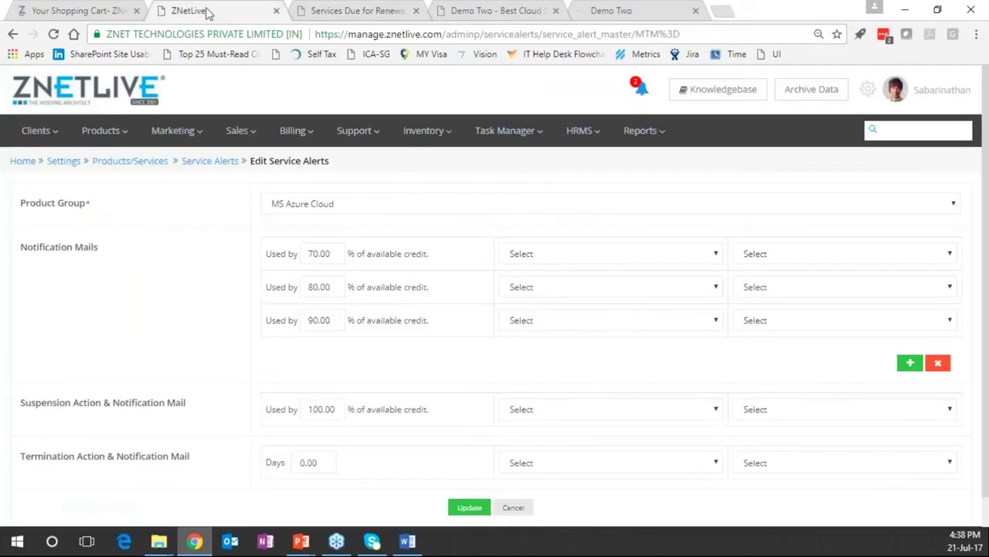
Return to the admin Home dashboard with its Revenue (Gross), Order and Optin Lead widgets
left_click(77, 89)
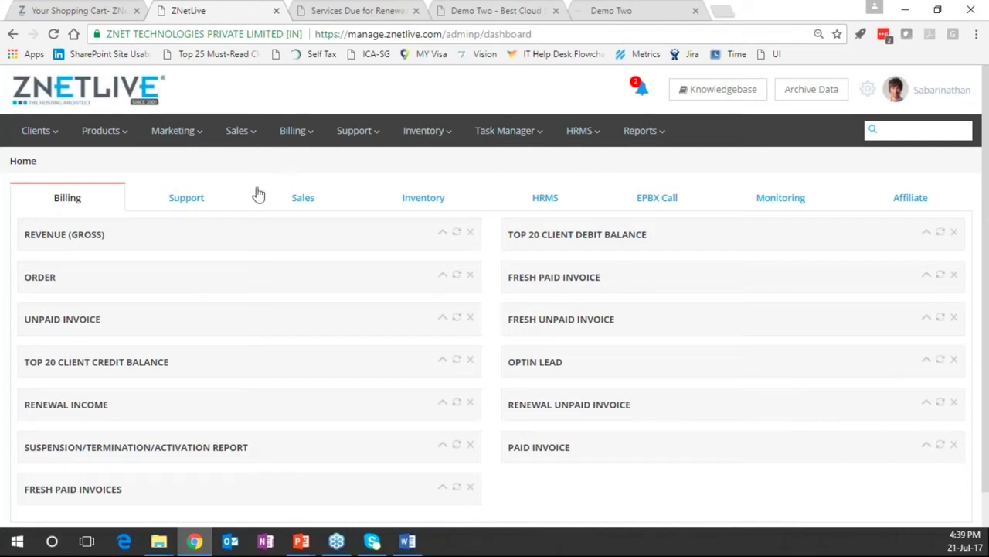
Expand the Revenue (Gross) chart and view the Order chart by week, then by day
left_click(442, 235)
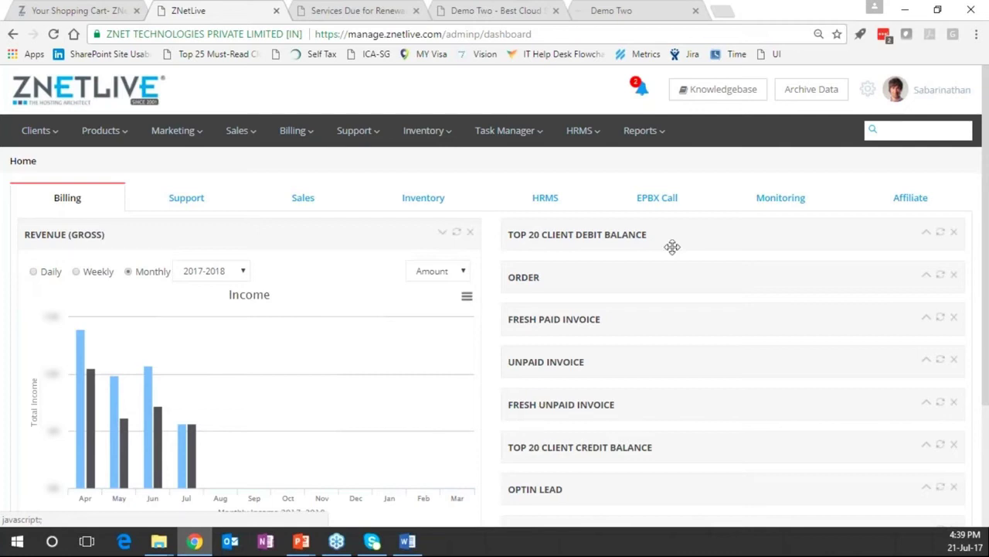
left_click_drag(665, 277, 356, 278)
scroll(232, 310, "down", 1)
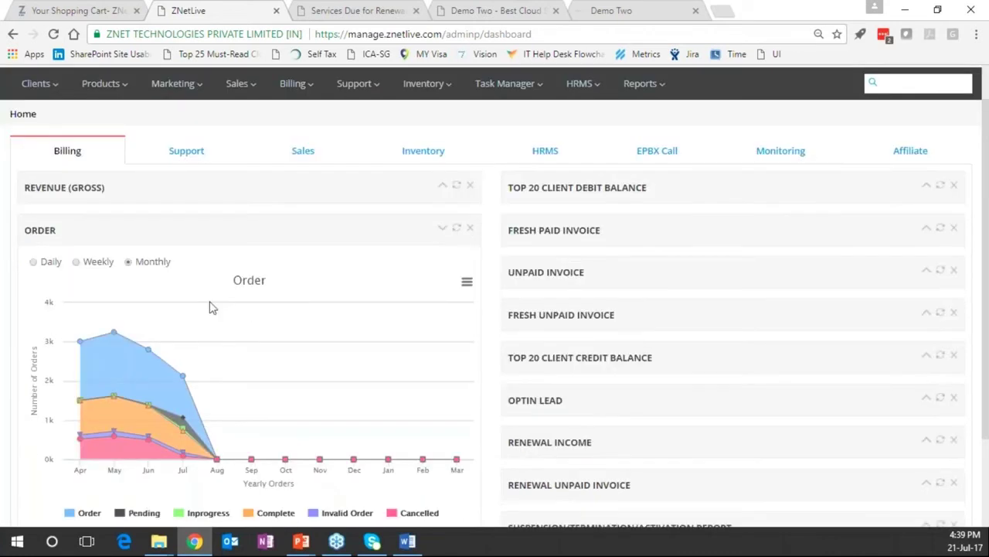
scroll(74, 242, "down", 1)
left_click(75, 237)
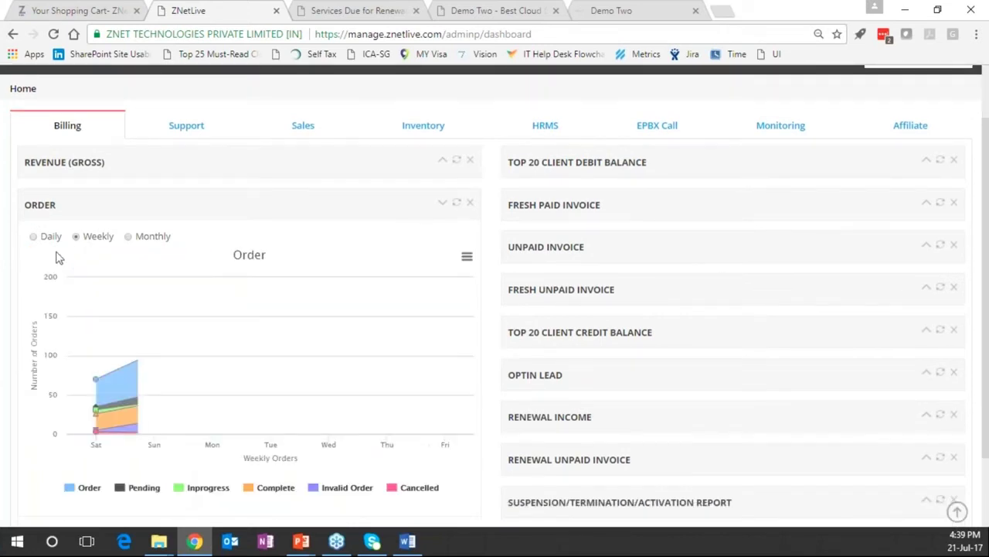
left_click(34, 237)
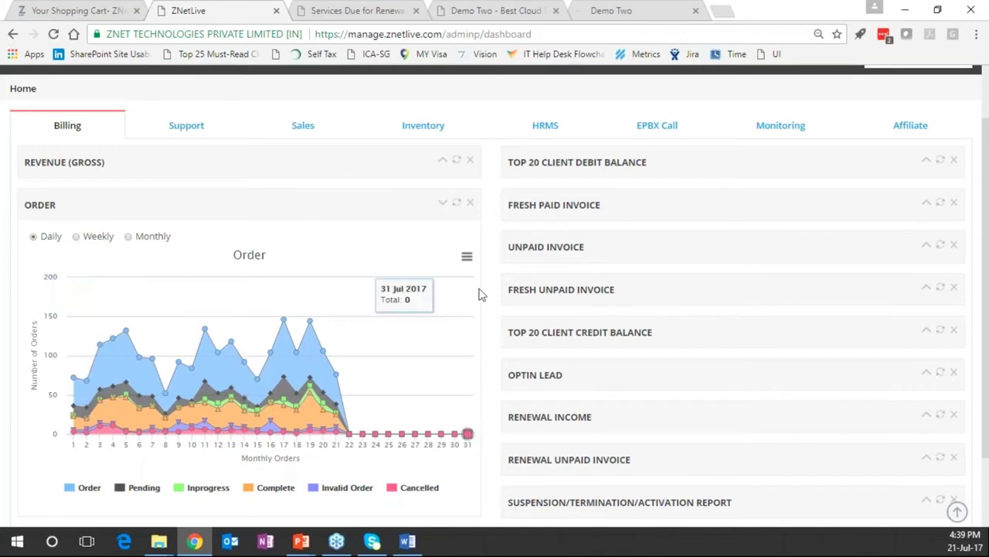
Expand the Unpaid Invoice chart and open July's unpaid invoices in a new tab, then return to the dashboard
left_click(926, 204)
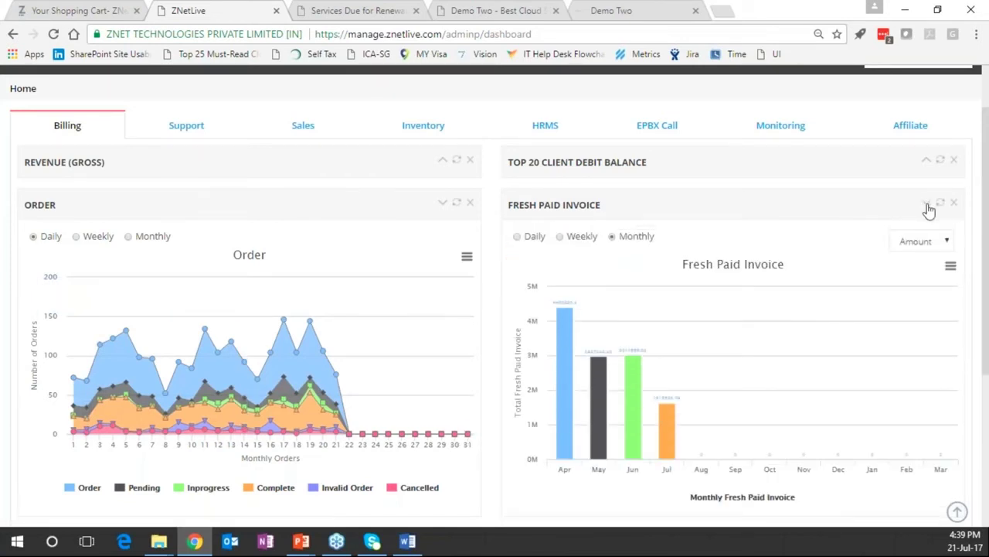
left_click(927, 204)
left_click(927, 246)
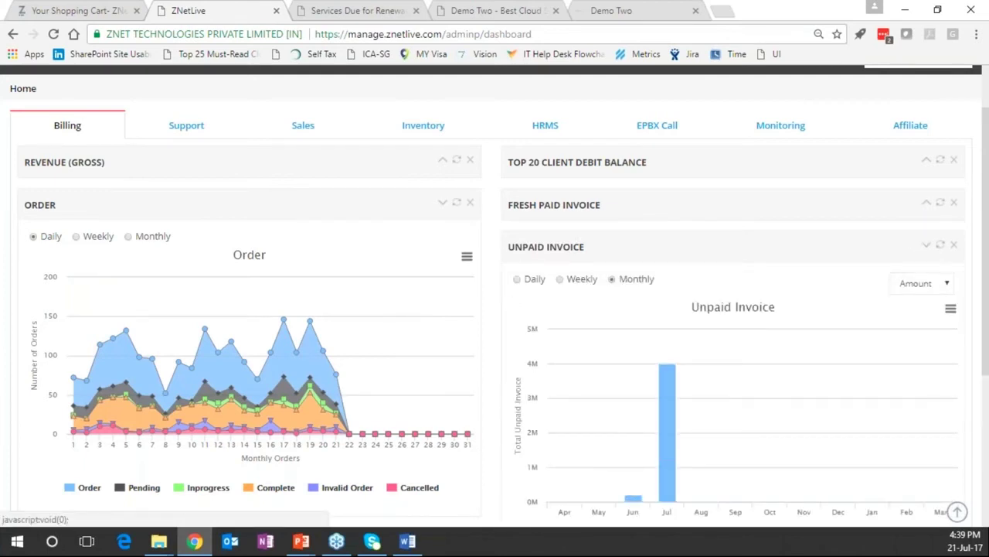
mouse_move(664, 400)
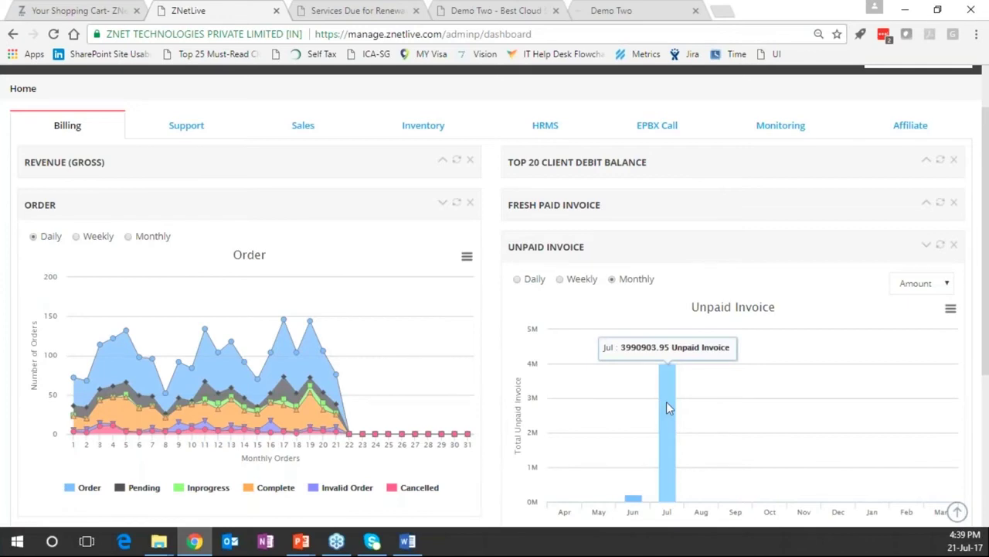
left_click(668, 402)
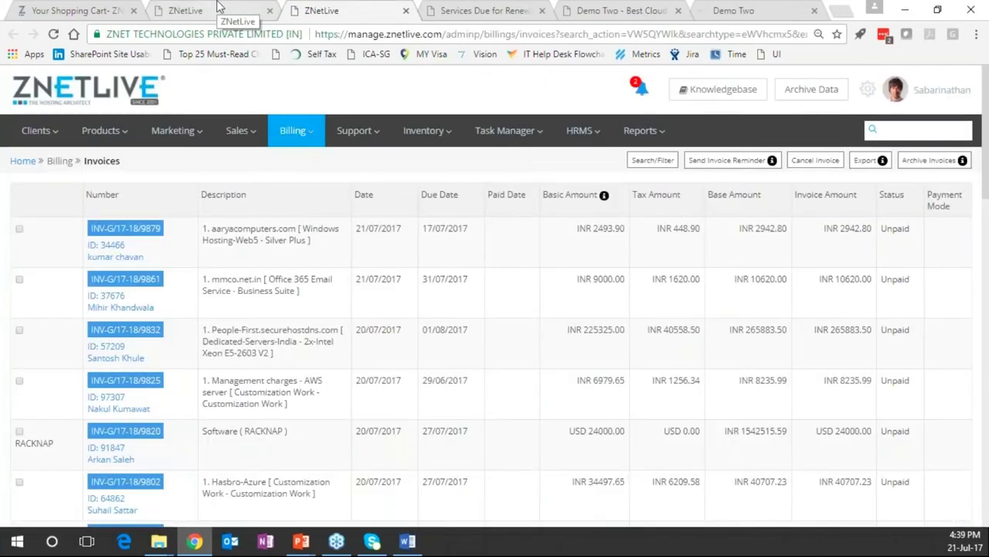
left_click(219, 9)
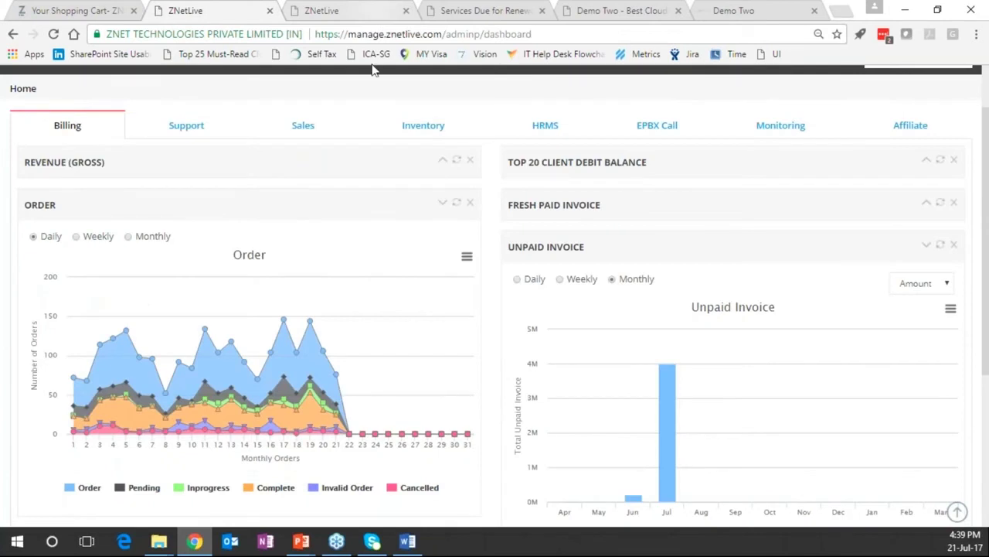
Expand Renewal Income, open July's renewal income report, then return to the dashboard
scroll(371, 70, "down", 1)
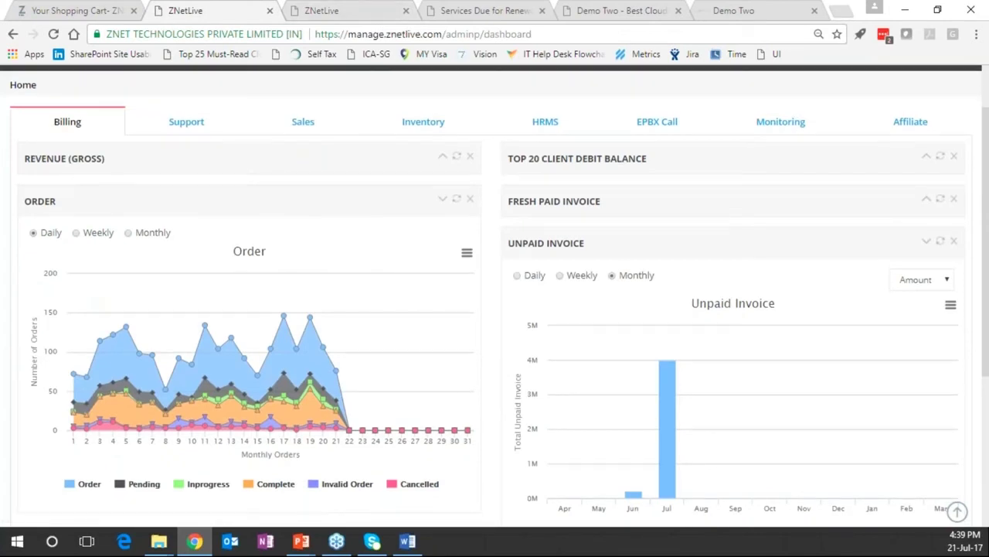
scroll(293, 394, "down", 3)
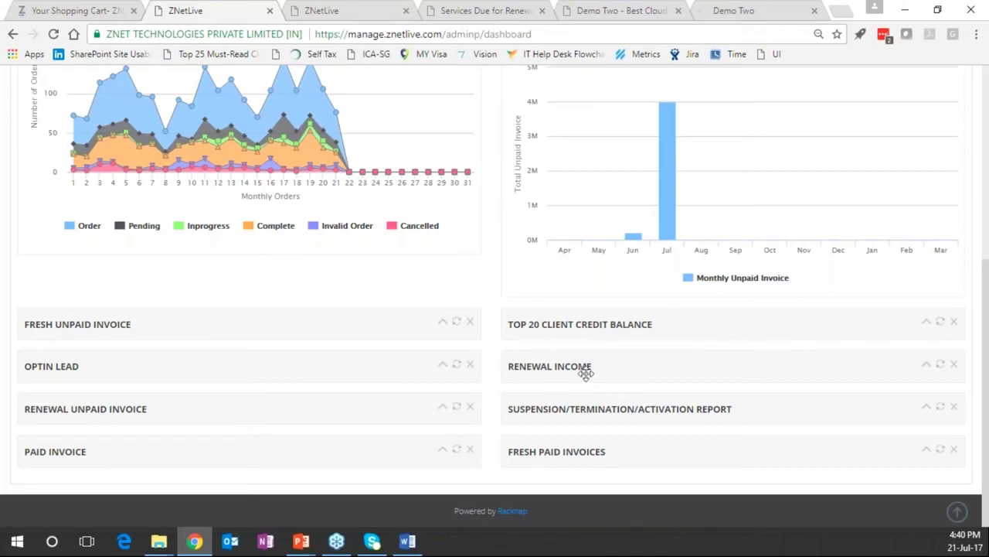
left_click(927, 365)
scroll(695, 367, "down", 1)
scroll(695, 367, "down", 2)
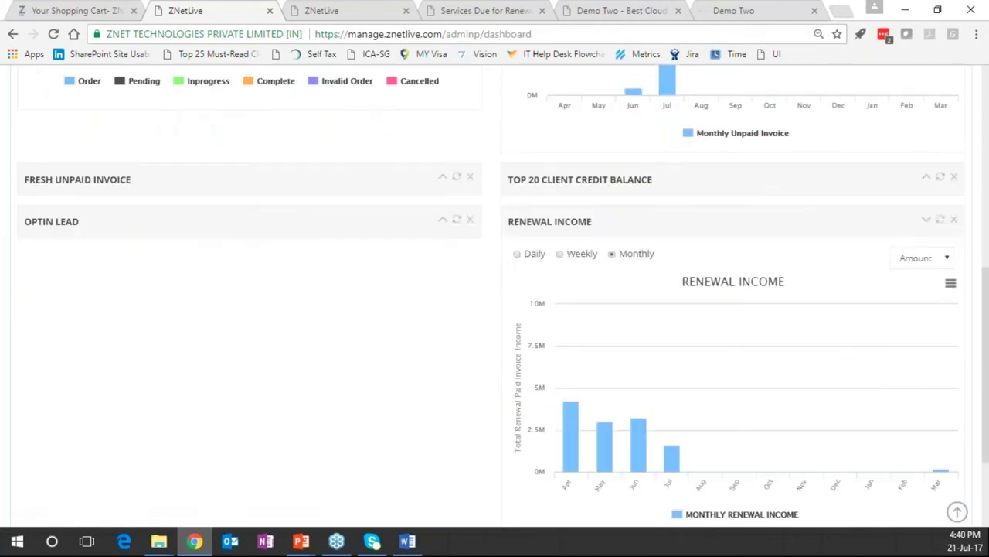
left_click(673, 438)
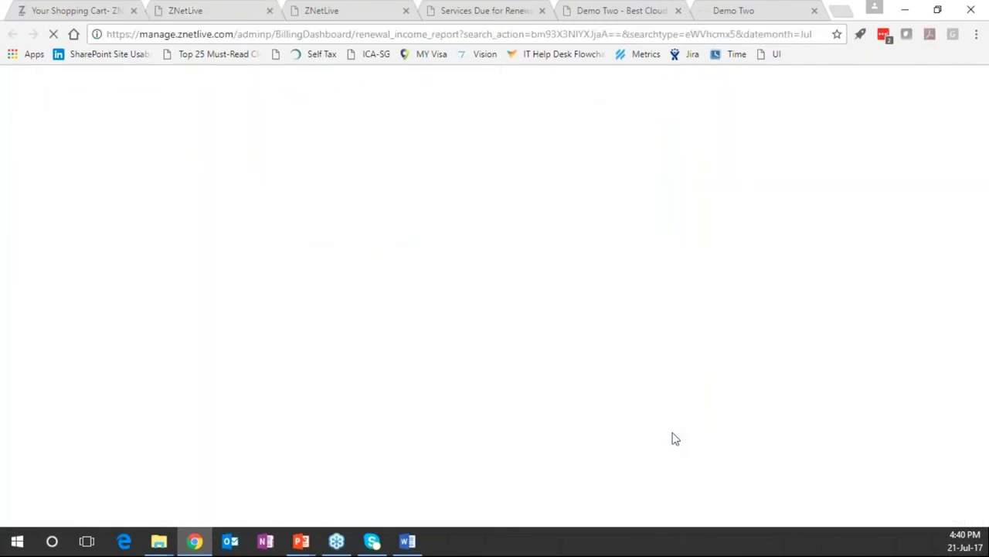
left_click(185, 17)
Show the dashboard's Support widgets, such as Ticket Rating and Chat Rating
scroll(379, 340, "up", 2)
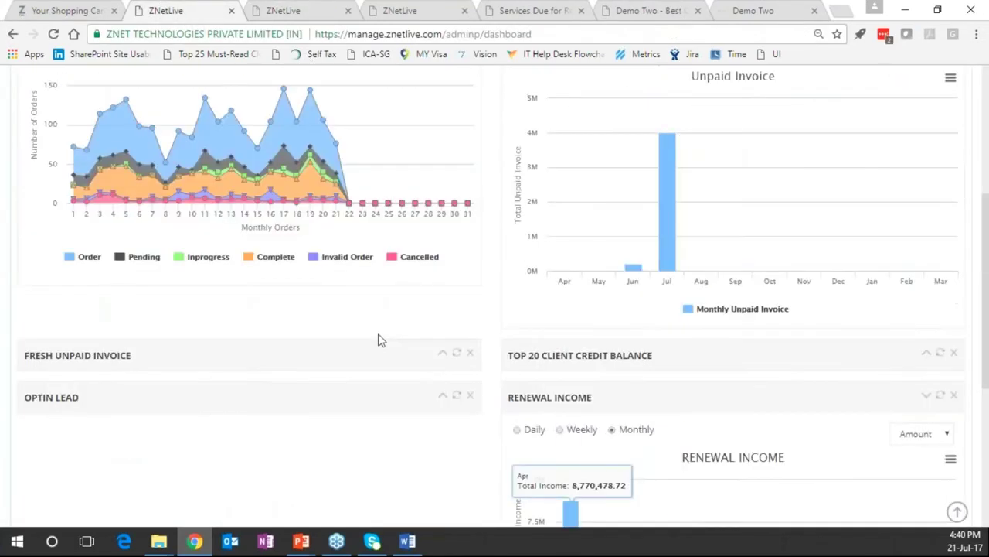
scroll(378, 340, "up", 3)
left_click(186, 197)
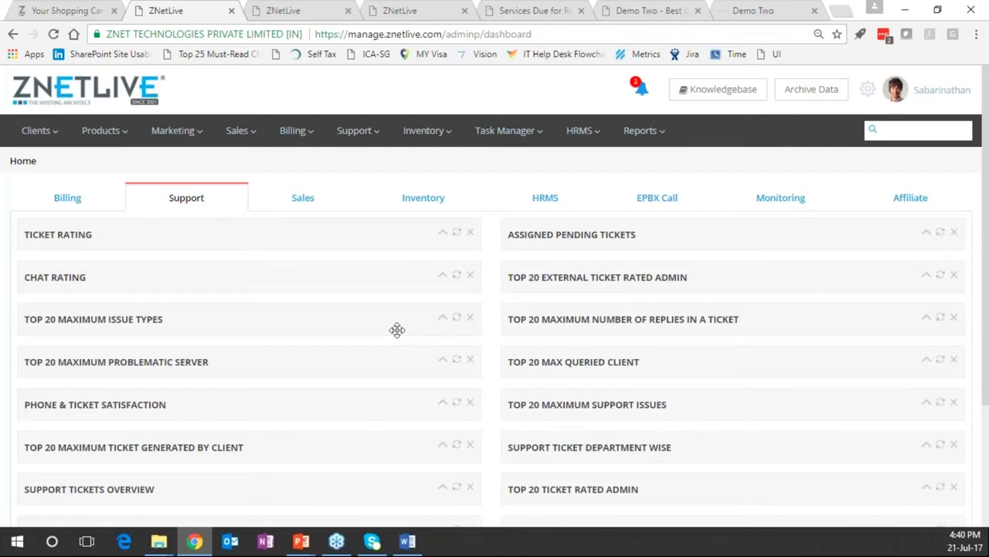
On the Sales tab, expand Sales (Product Wise) and filter its chart to Cloud
left_click(303, 198)
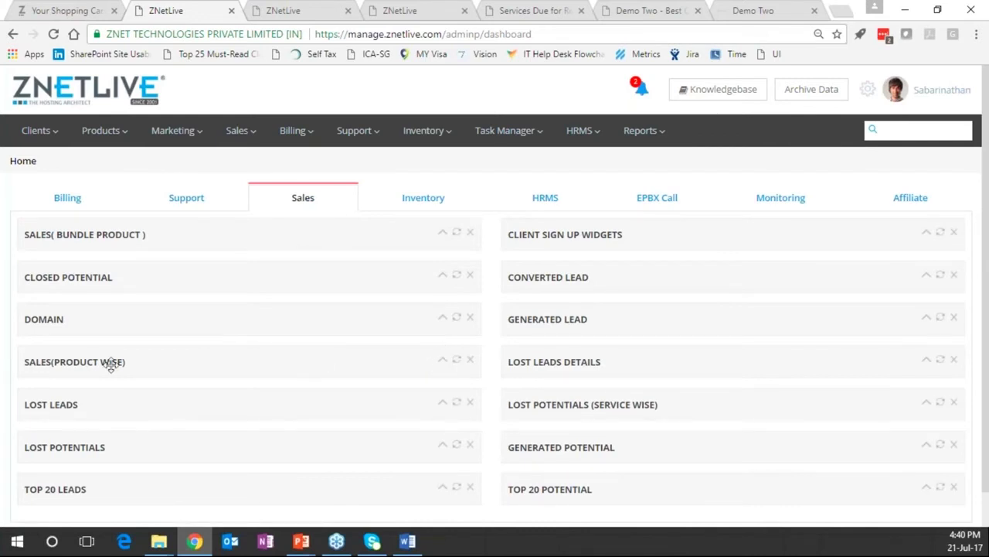
left_click(456, 360)
left_click(443, 362)
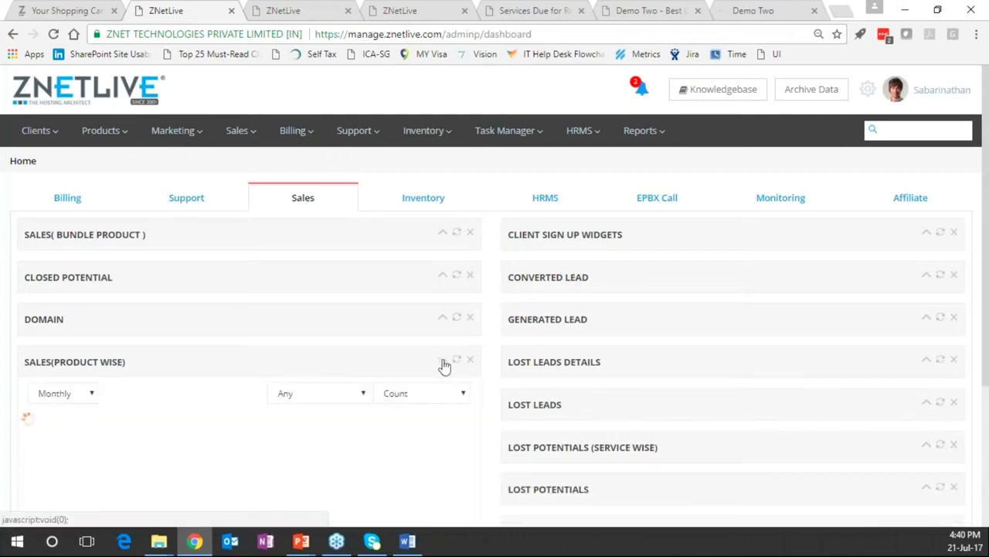
scroll(328, 198, "down", 3)
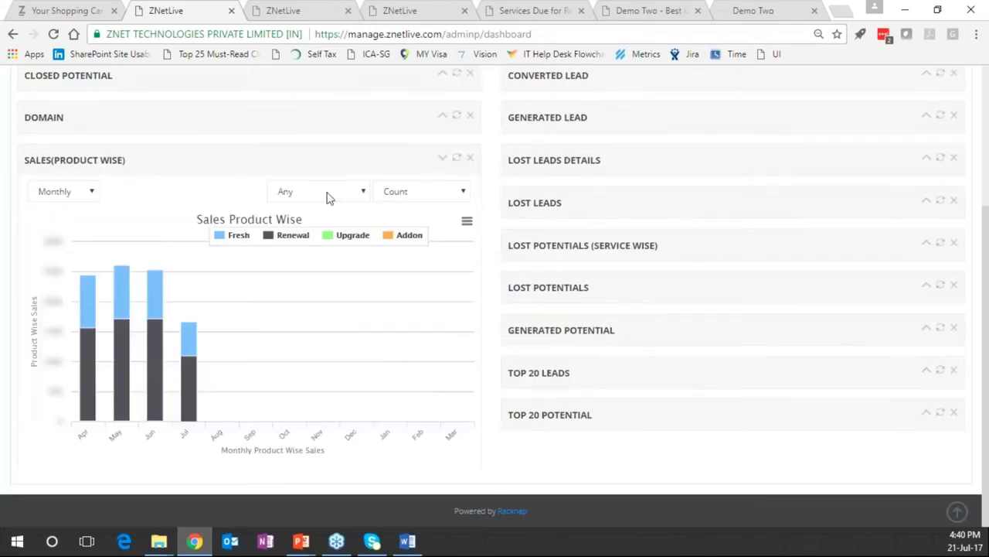
left_click(328, 195)
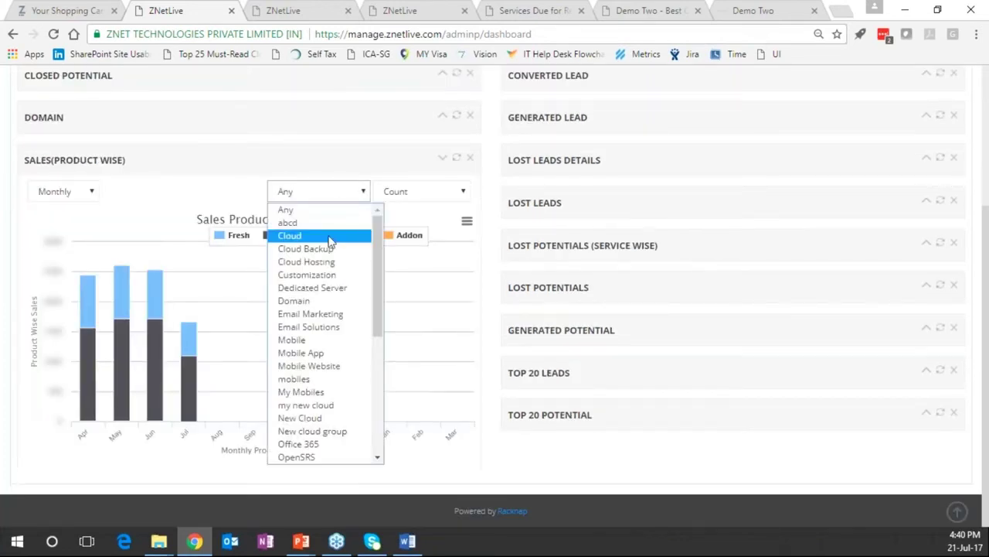
left_click(329, 237)
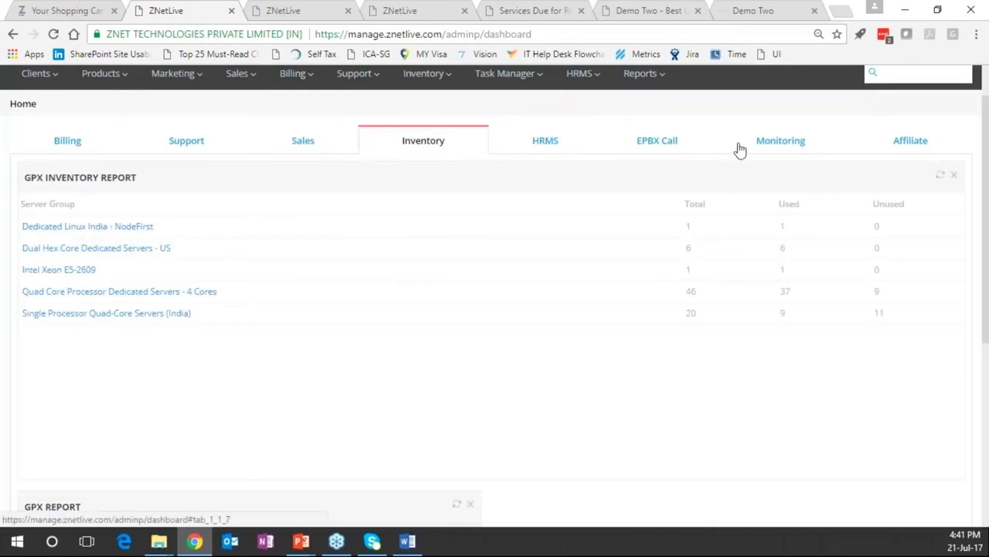
Expand the EPBX CALLS chart and switch it to weekly, leaving the extension filter unset
left_click(646, 149)
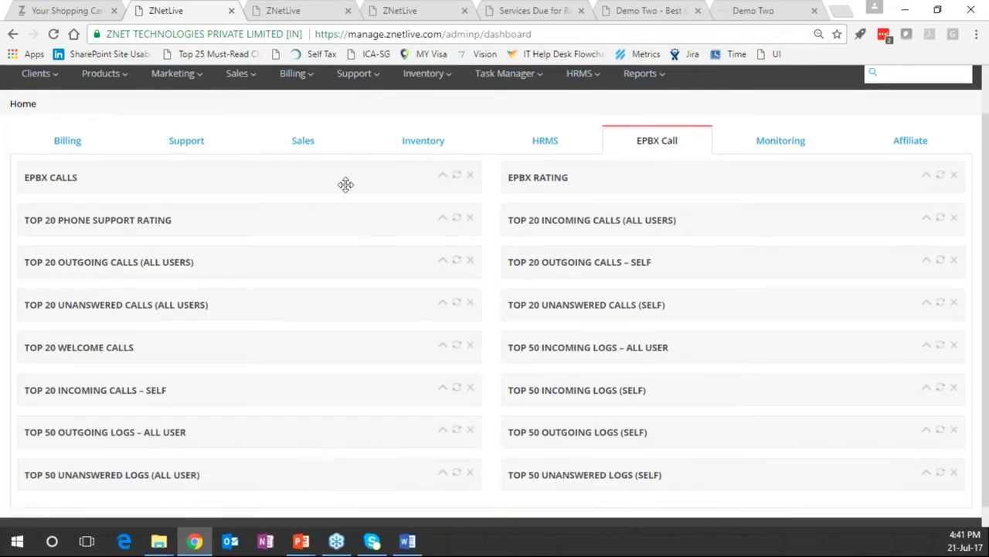
left_click(442, 174)
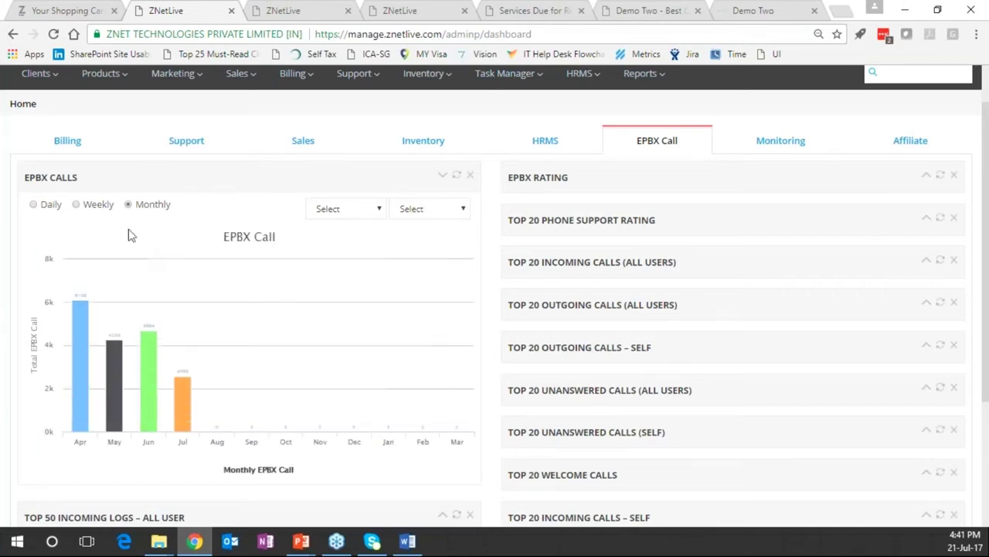
left_click(94, 207)
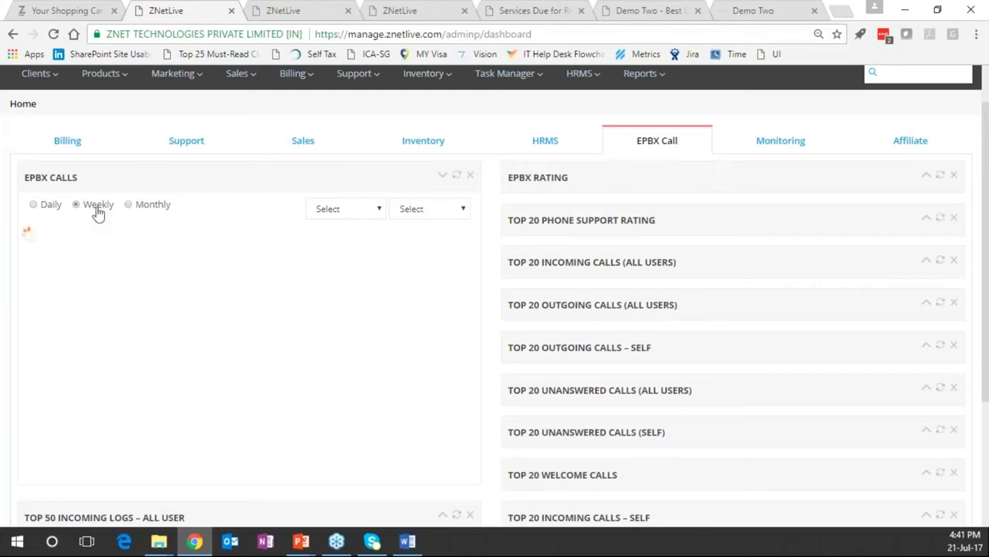
left_click(340, 213)
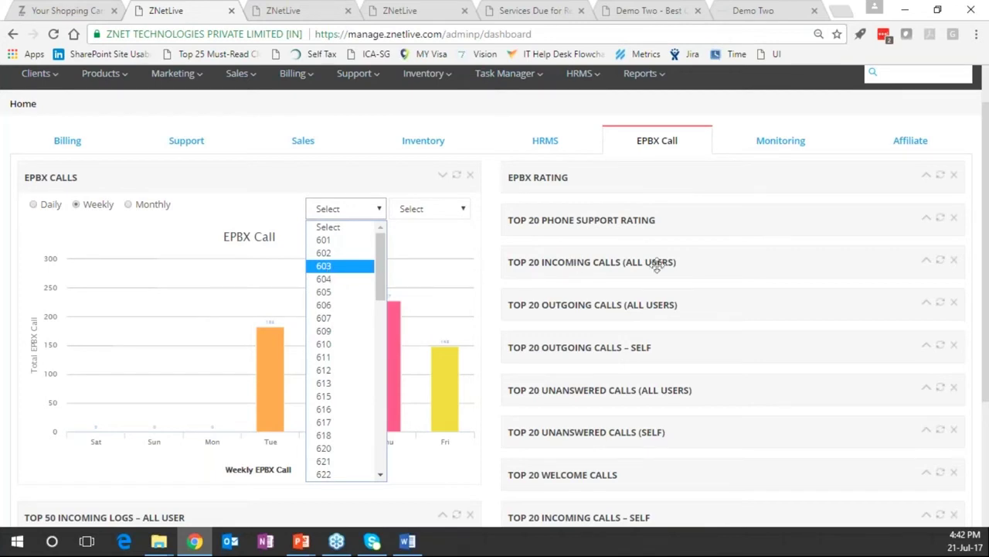
left_click(571, 271)
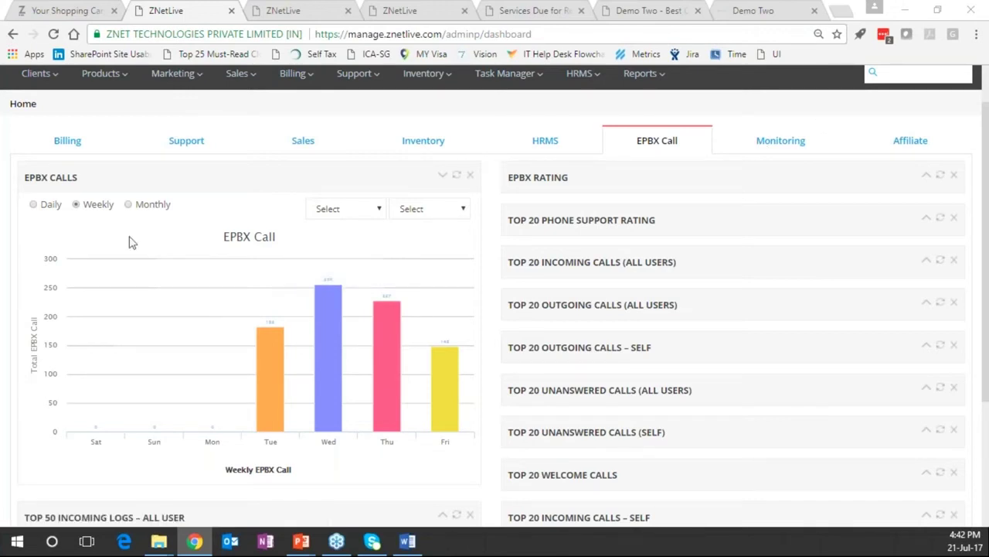
Reload the dashboard so it returns to its collapsed Billing widgets
scroll(132, 242, "up", 1)
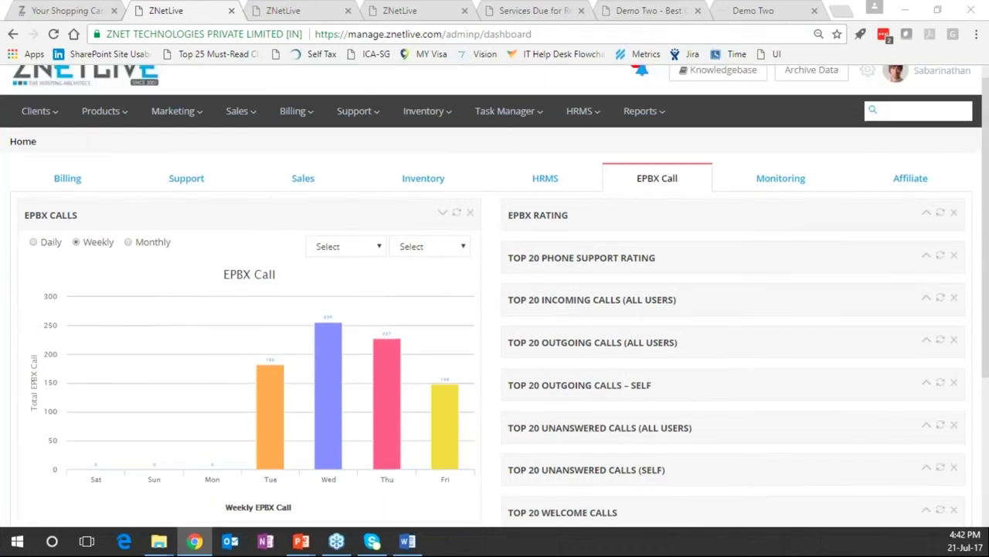
scroll(495, 309, "up", 1)
key("F5")
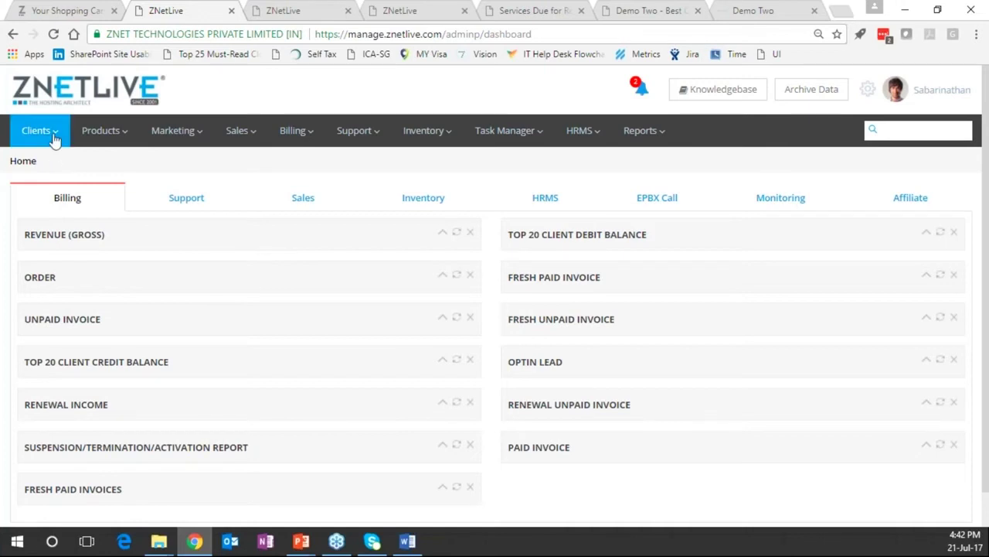
Search for the client by ID and open their Client Details summary
left_click(894, 130)
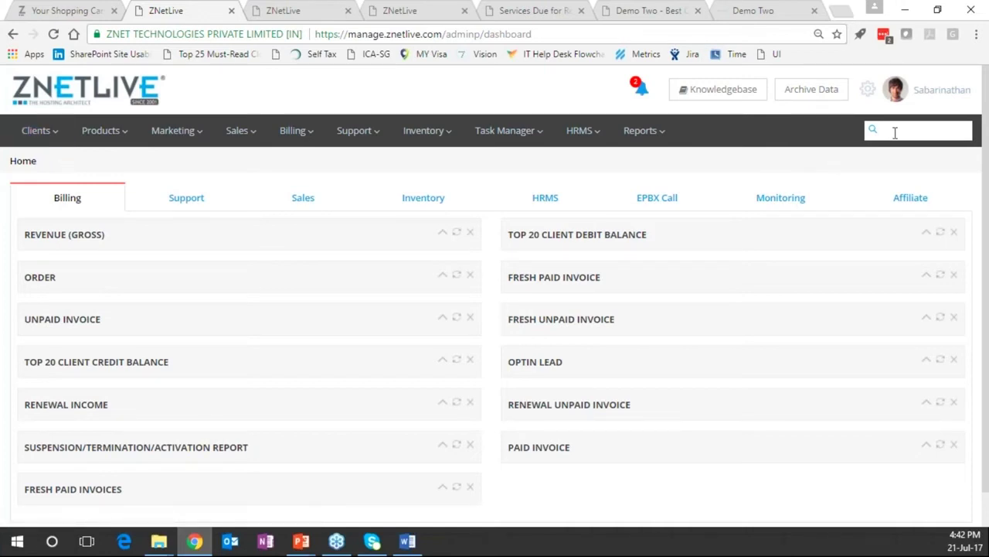
type("44352")
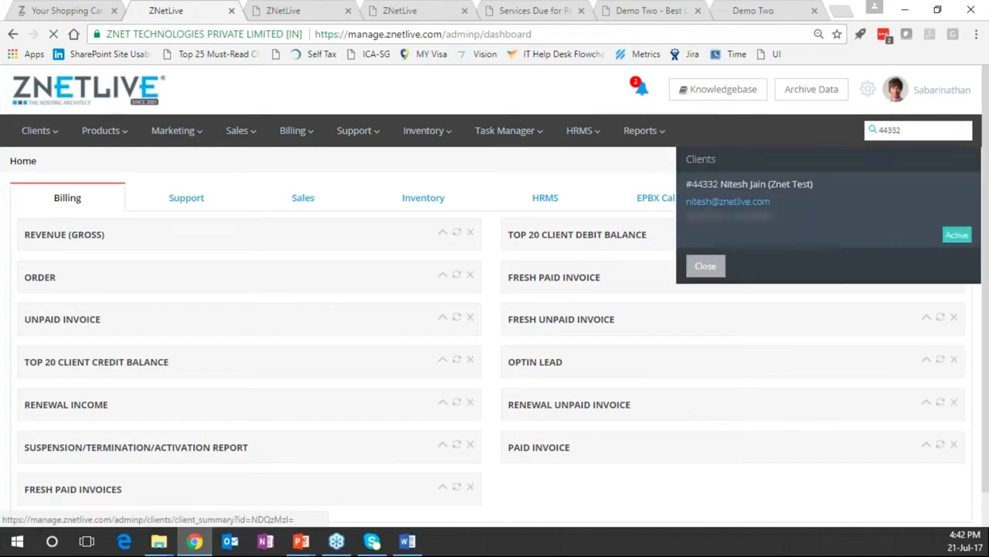
left_click(749, 184)
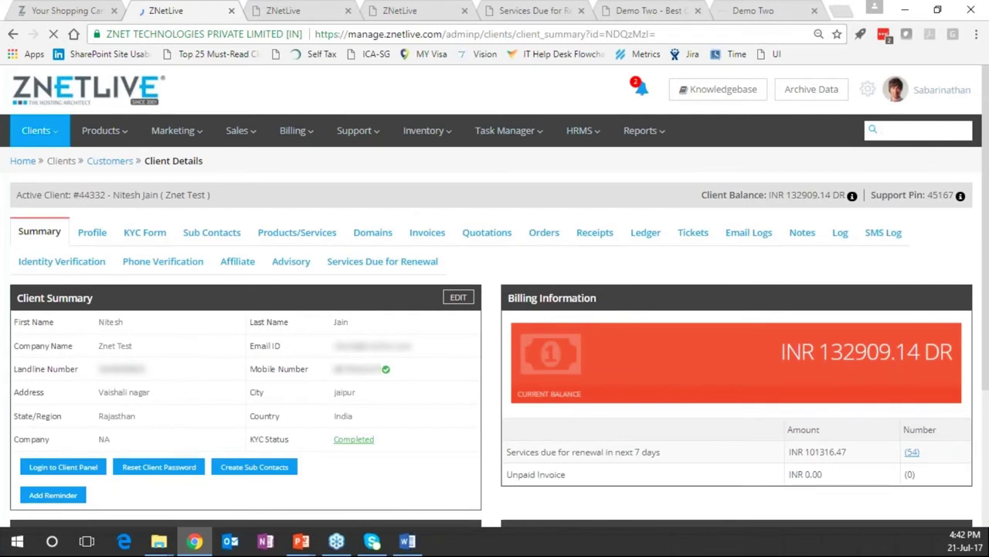
Scroll through the client summary panels, including product counts and KYC Completed status
scroll(720, 294, "down", 1)
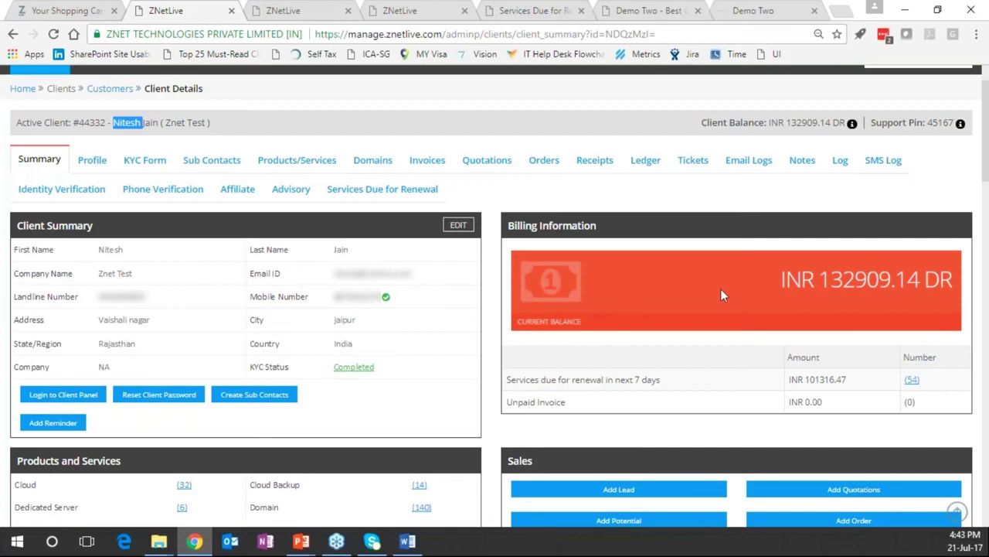
scroll(61, 201, "down", 4)
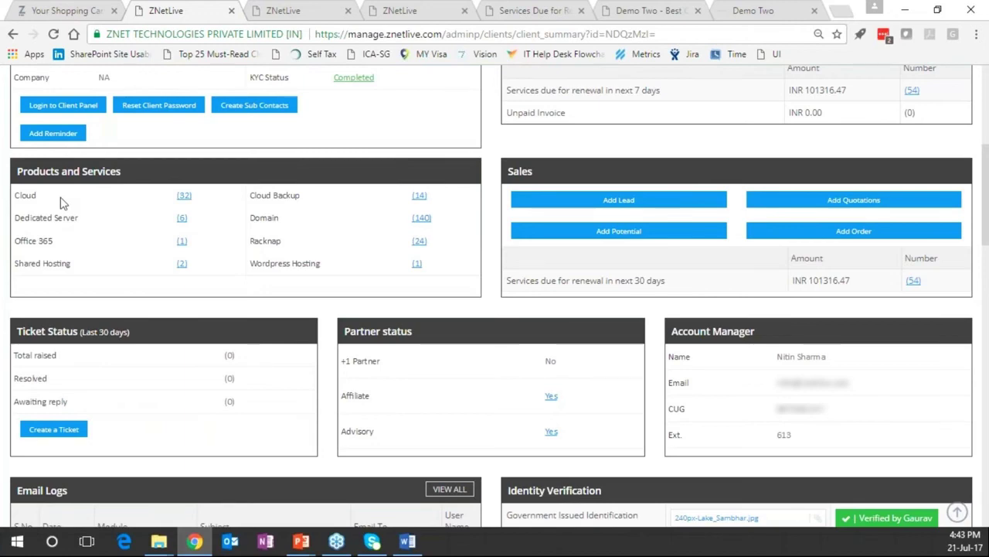
scroll(61, 203, "down", 4)
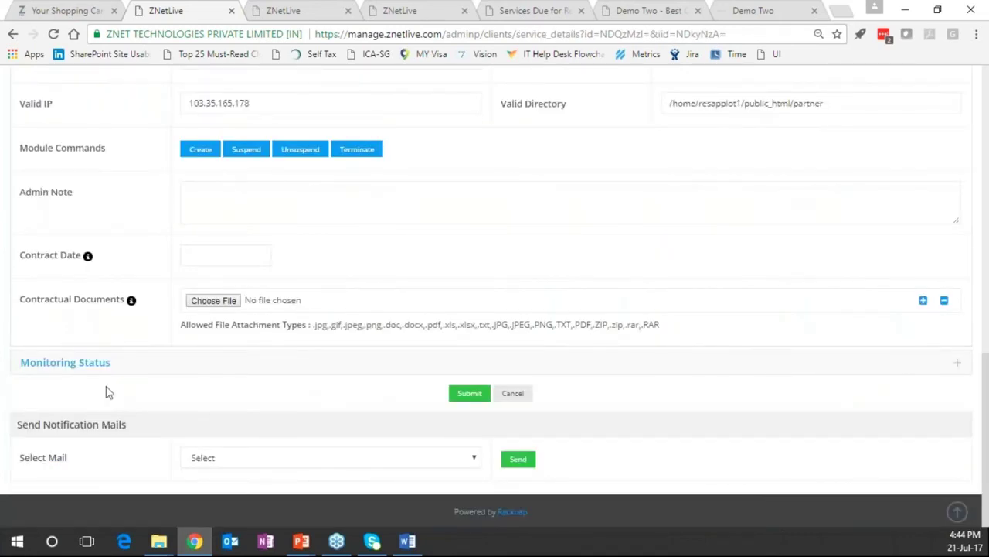
Show the client's Products/Services list with due dates, billing cycles, amounts and statuses
scroll(108, 393, "up", 15)
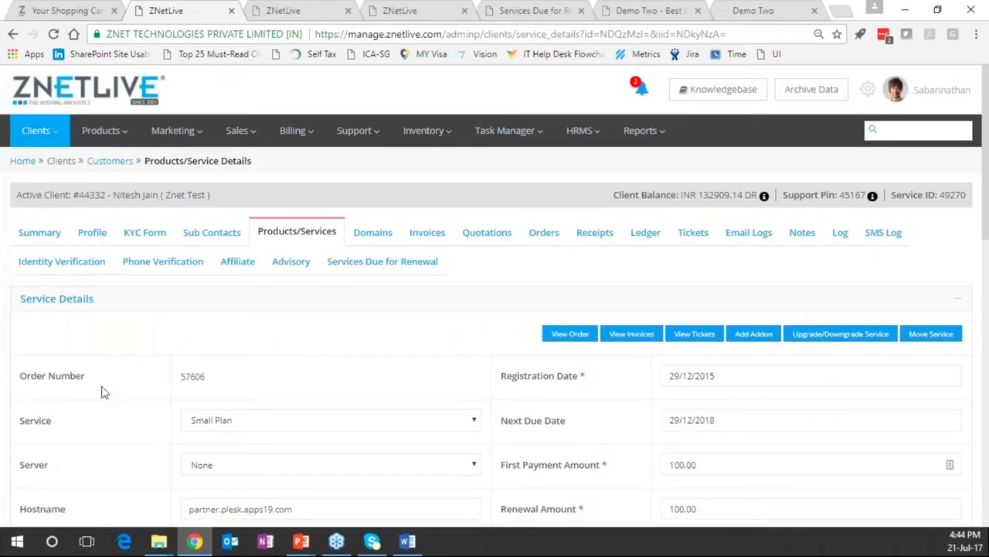
left_click(299, 235)
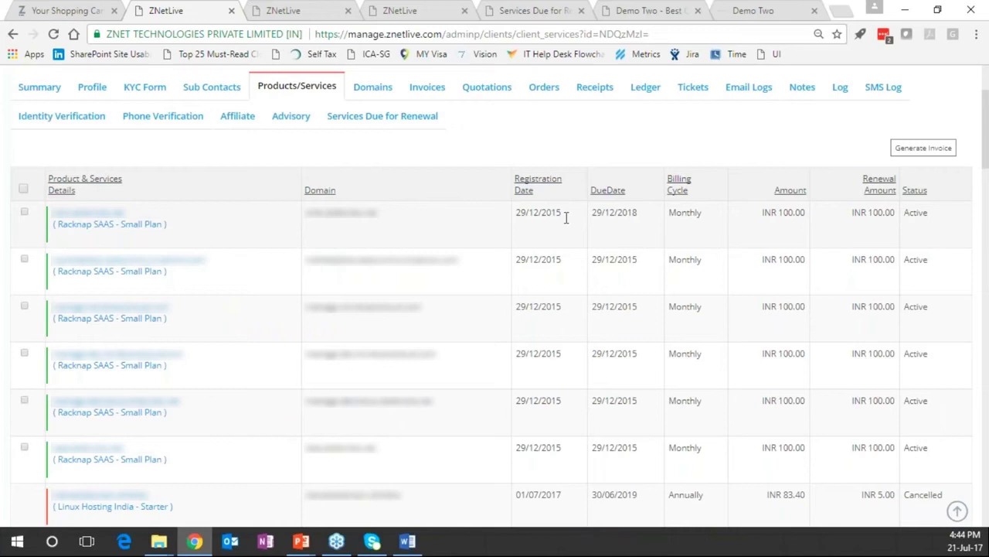
View the client's invoices, then their Quotations list with 4 quotations
scroll(566, 218, "up", 2)
left_click(446, 230)
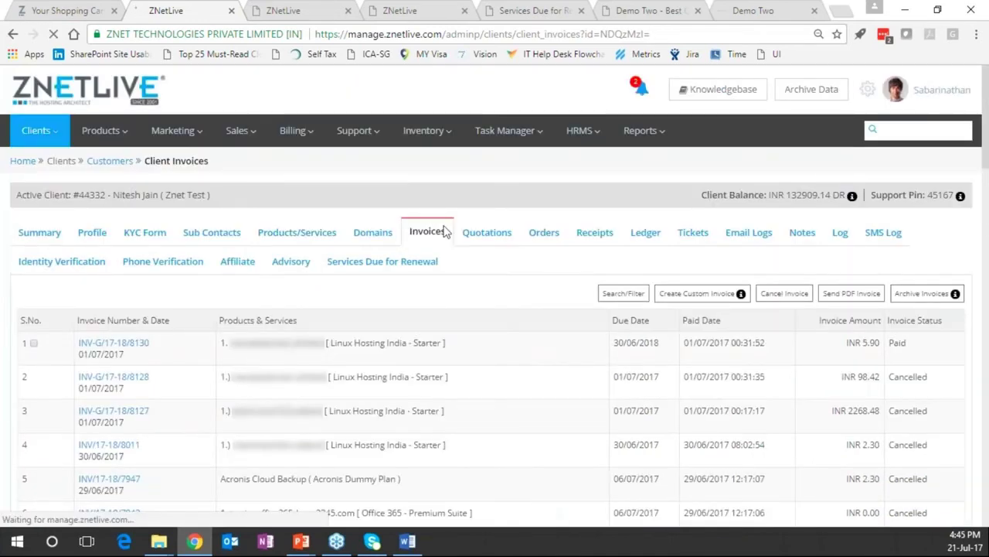
left_click(478, 232)
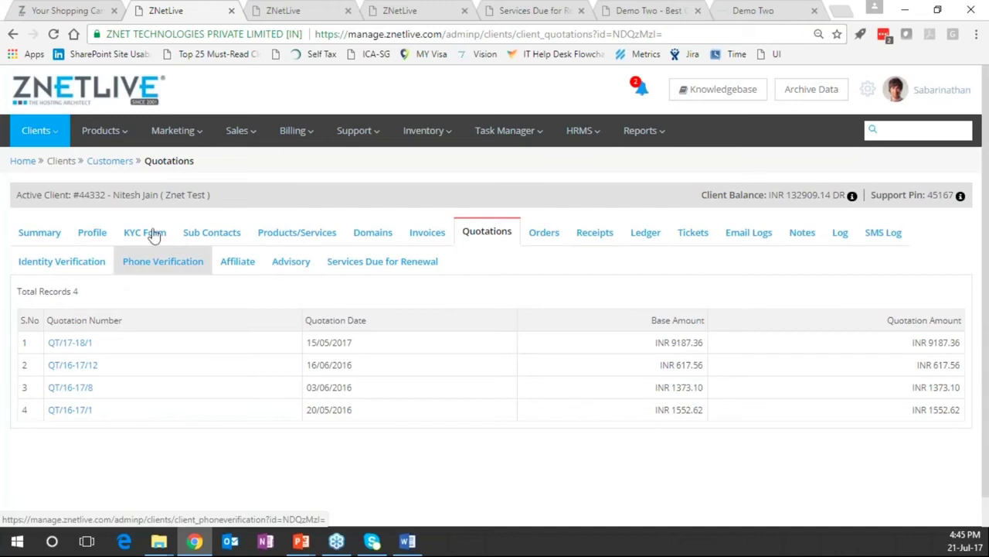
Show the Marketing options: Optin Lead, Racknap Lead, Email, SMS and Promotions
left_click(31, 135)
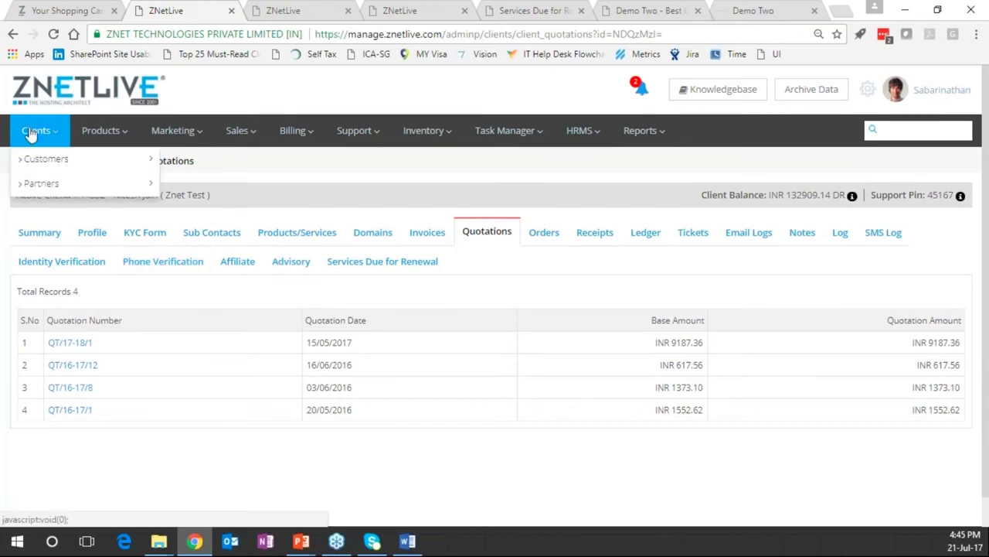
left_click(113, 132)
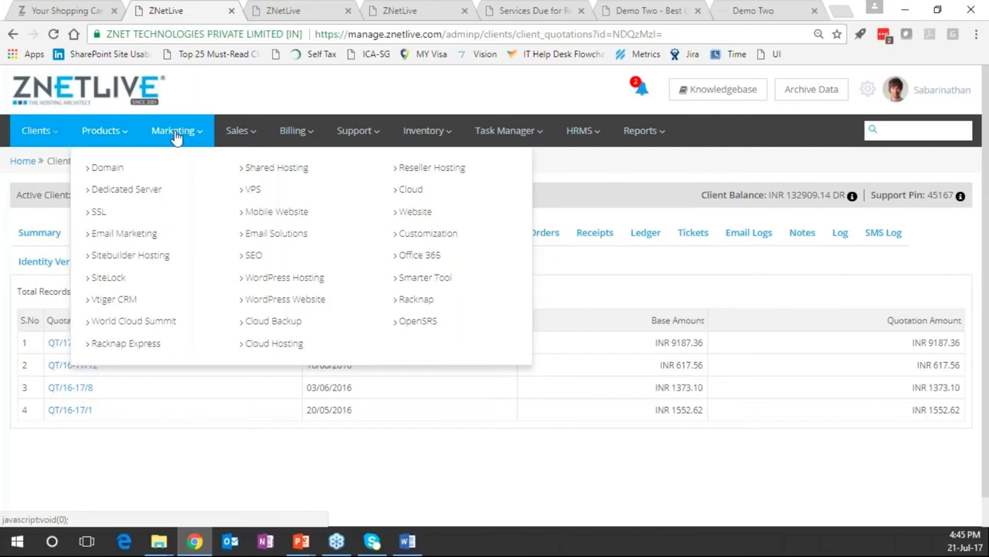
mouse_move(184, 135)
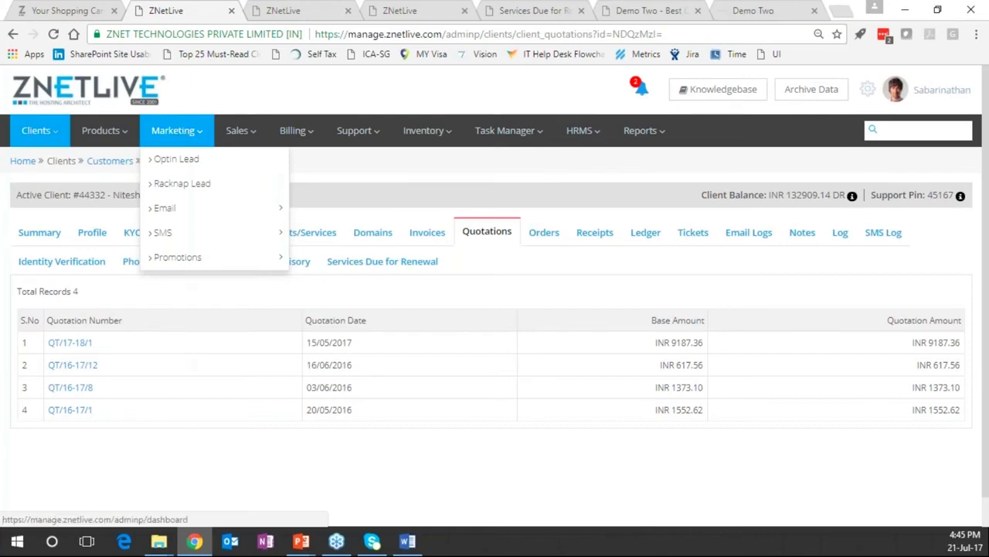
Empty the shopping cart and confirm the removal
left_click(68, 11)
left_click(872, 146)
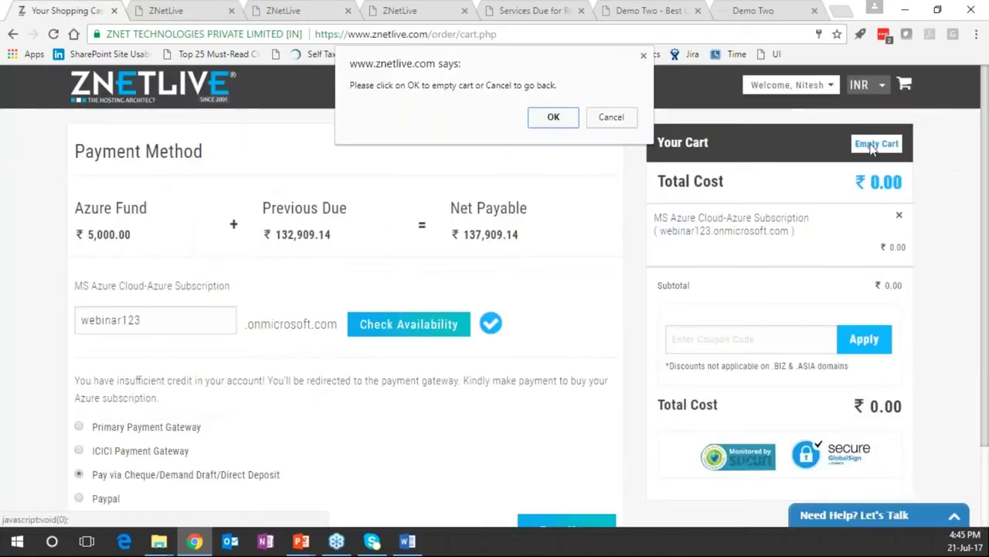
left_click(554, 117)
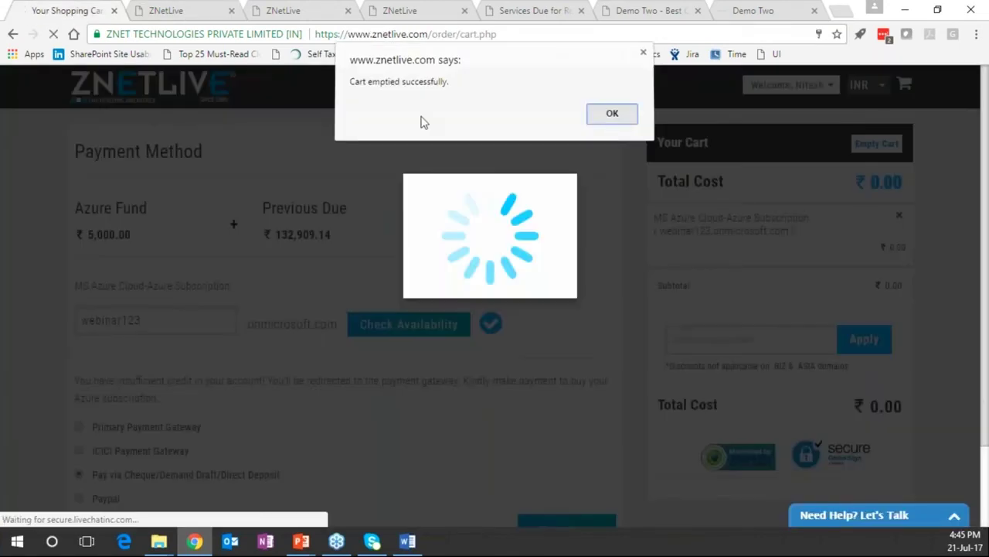
key("Return")
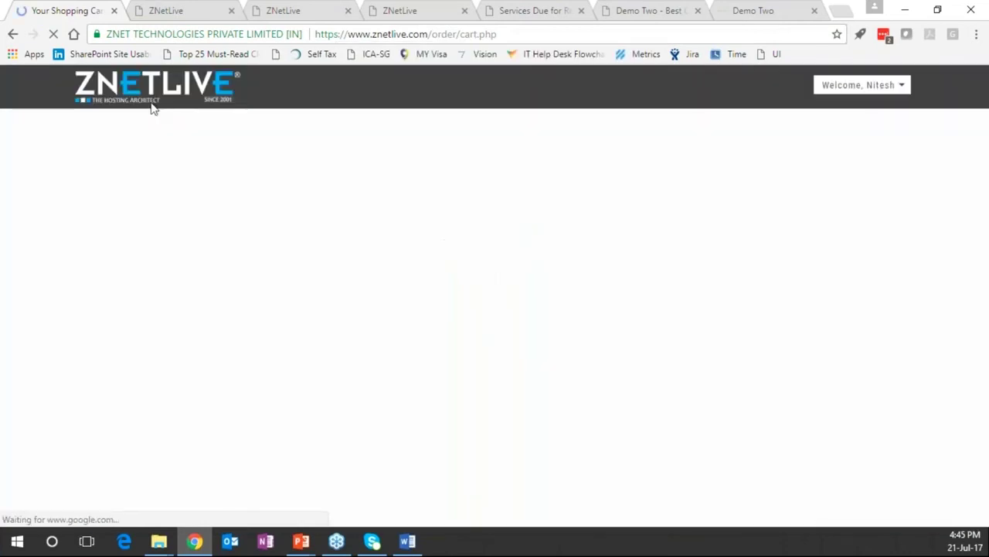
From the ZNetLive home page, open Email & Office > Microsoft Office 365
left_click(155, 106)
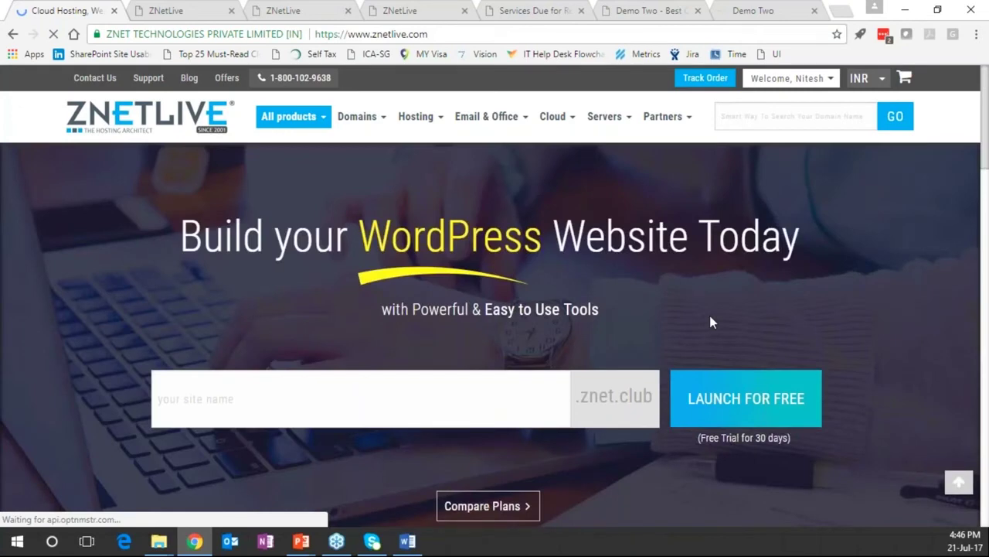
scroll(711, 322, "down", 8)
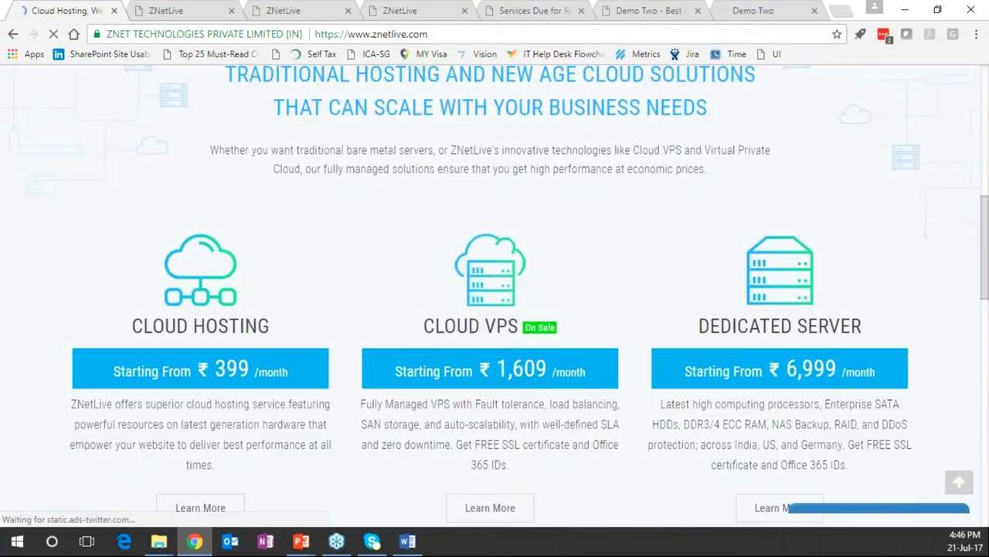
scroll(313, 319, "down", 10)
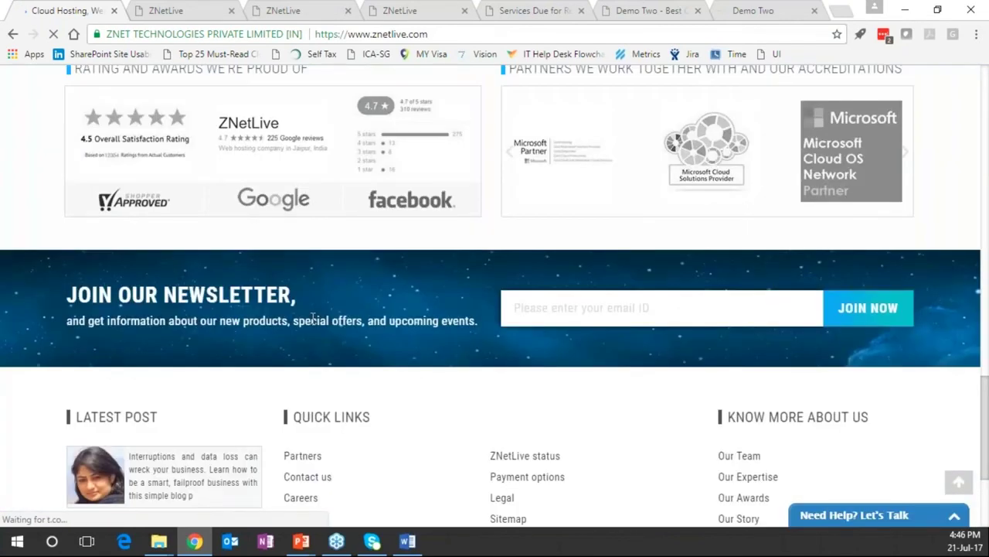
scroll(313, 319, "up", 18)
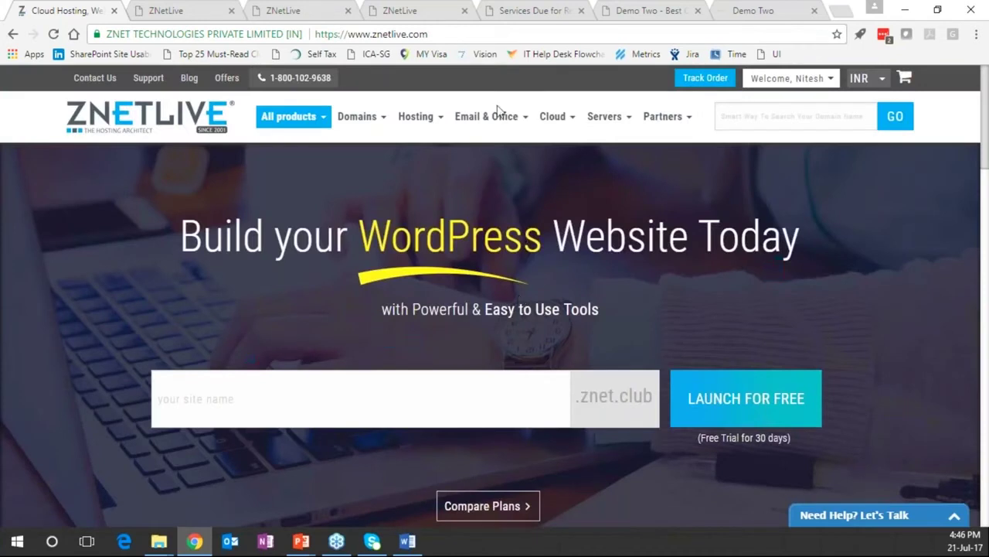
mouse_move(474, 130)
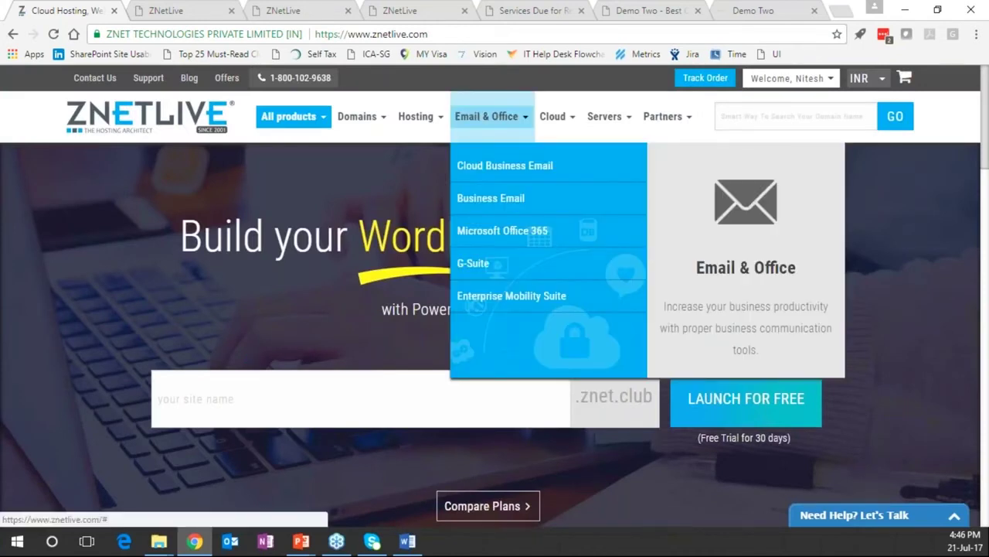
left_click(506, 232)
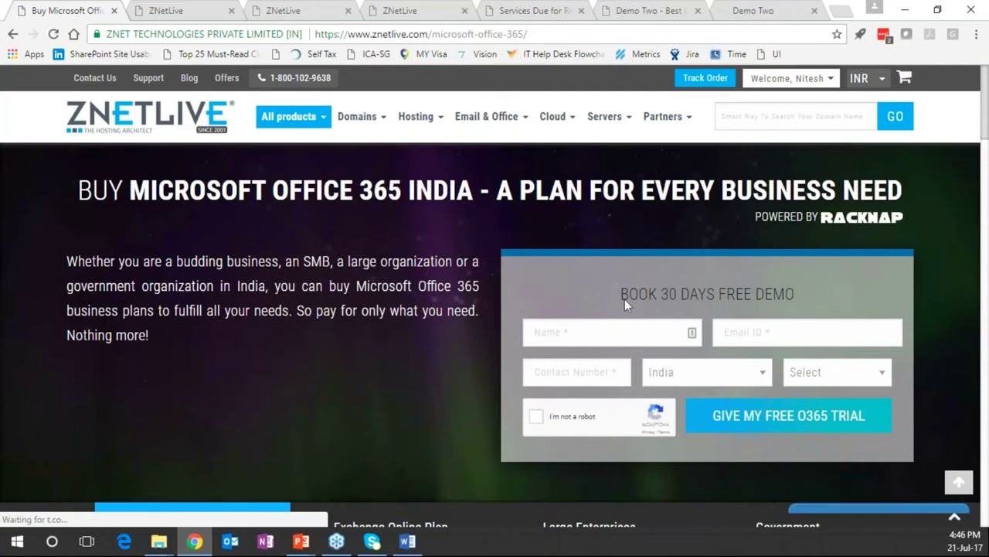
Highlight the BOOK 30 DAYS FREE DEMO heading, then return to the Renewal Income Report
left_click_drag(618, 296, 794, 295)
left_click(585, 353)
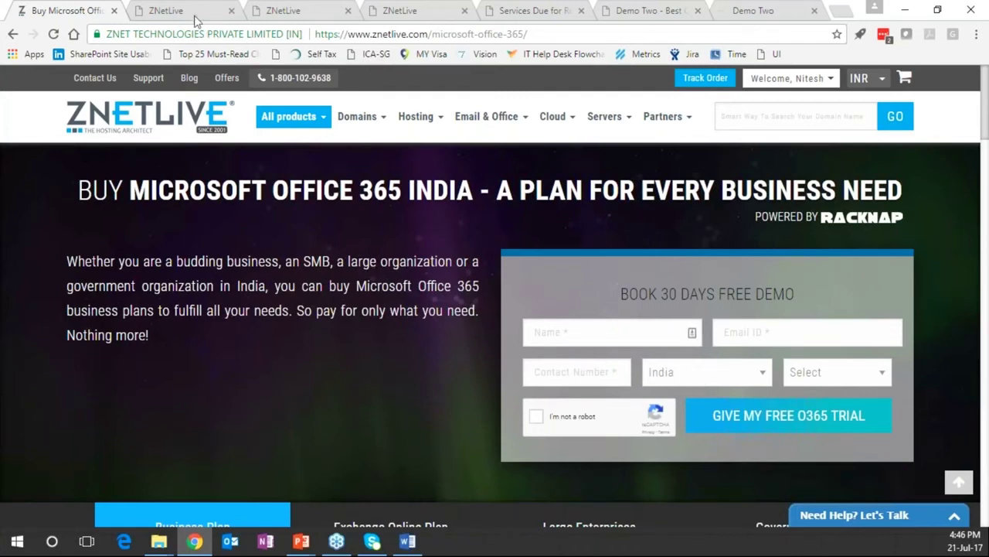
left_click(286, 11)
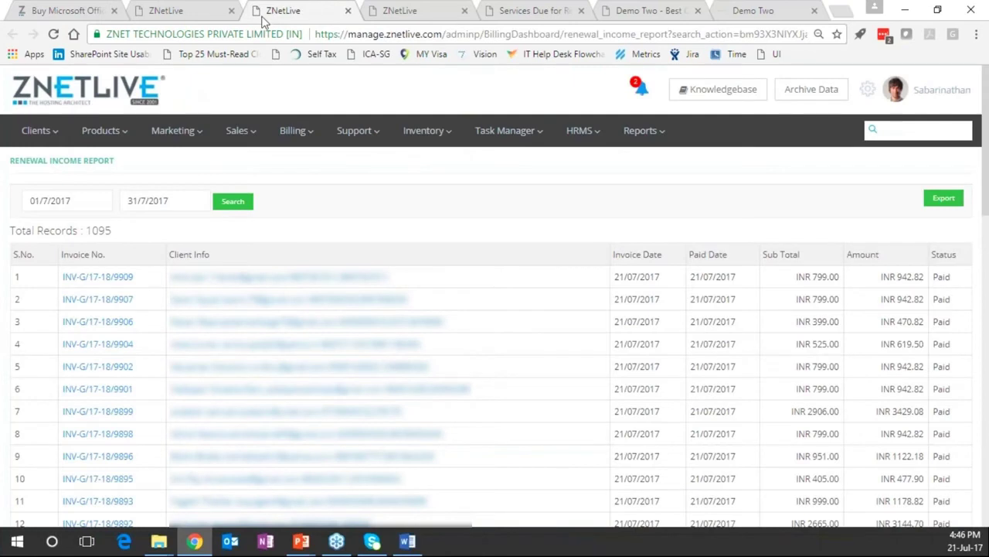
Close the Renewal Income Report, open Optin Lead, and paste a follow-up note for a lead
key("ctrl+w")
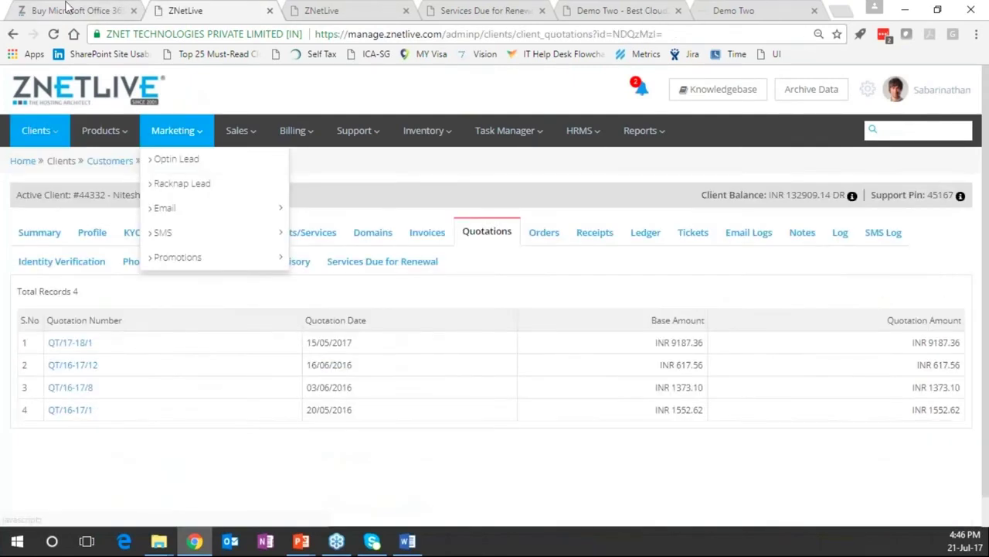
left_click(191, 164)
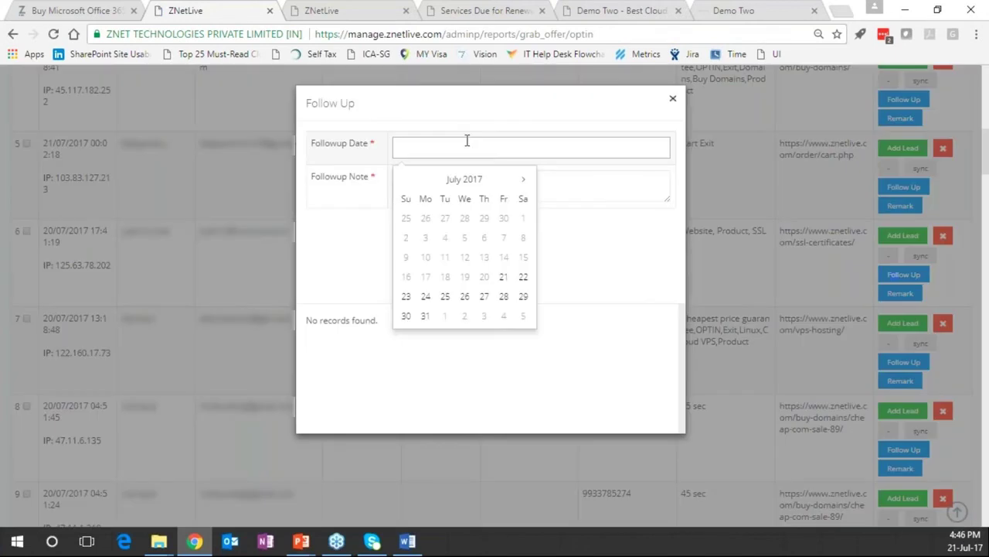
type("Chase on O365")
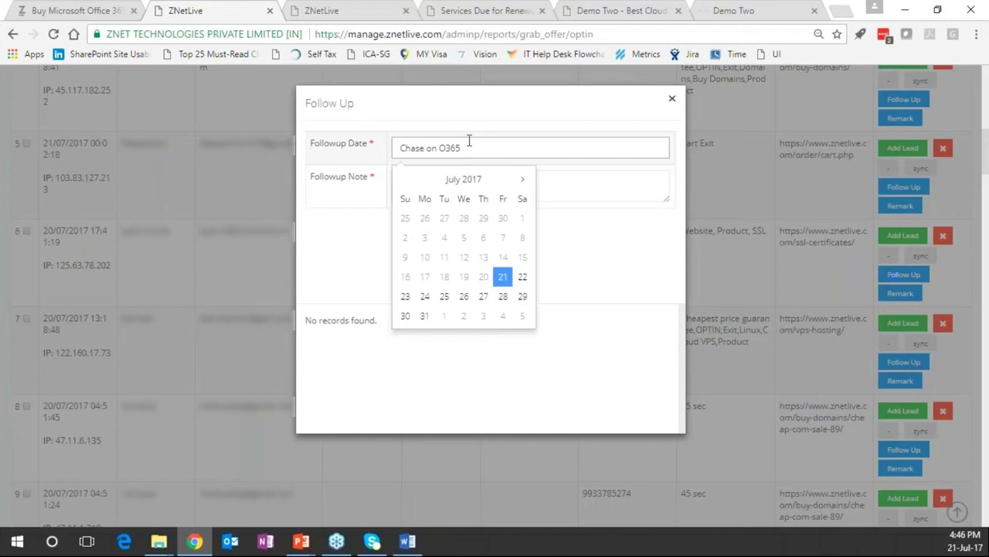
left_click(672, 100)
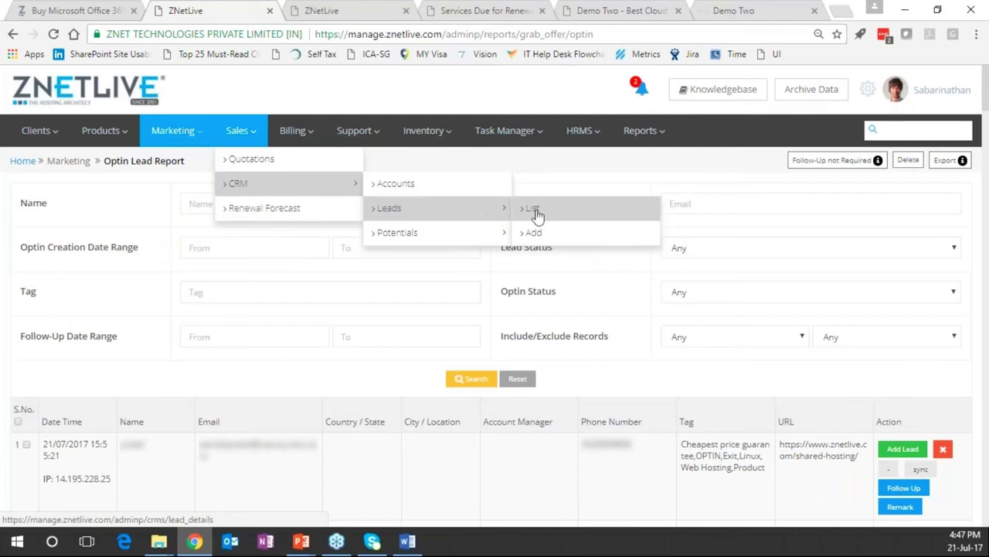
Open the Sales > CRM > Leads list, then go to Sales > Renewal Forecast
left_click(535, 211)
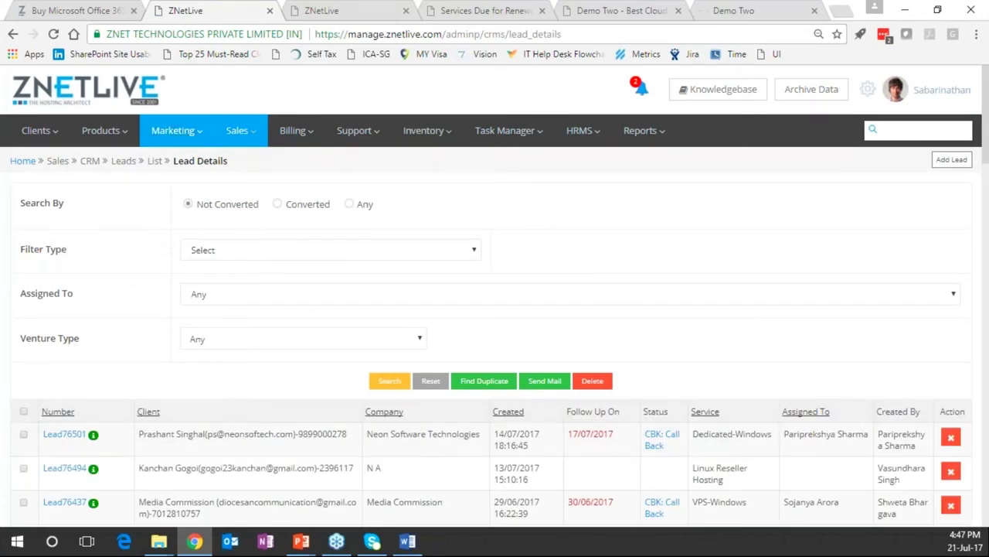
mouse_move(237, 130)
mouse_move(282, 201)
mouse_move(440, 236)
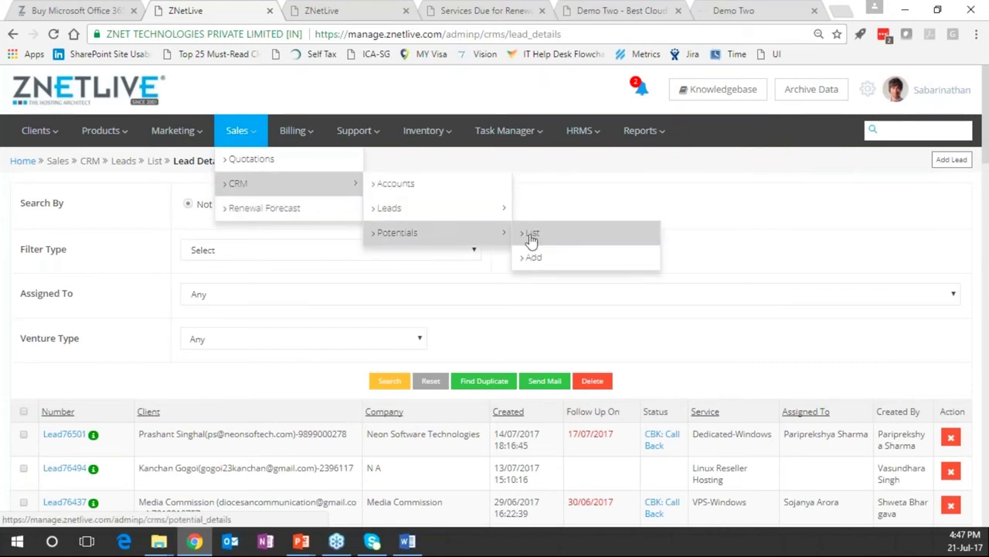
left_click(282, 221)
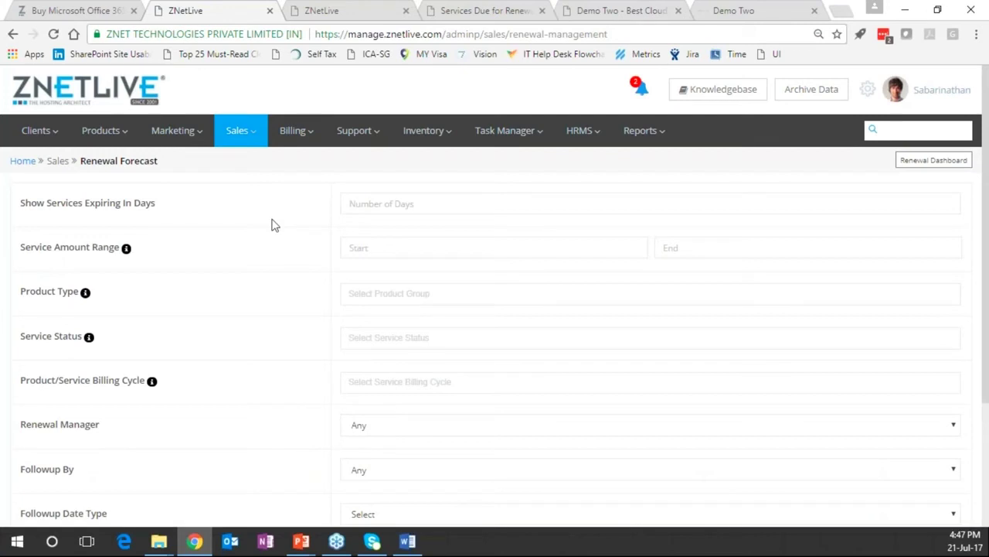
Filter the forecast to services expiring in 2 days with amounts from 1000 to 2000
left_click(487, 208)
type("2")
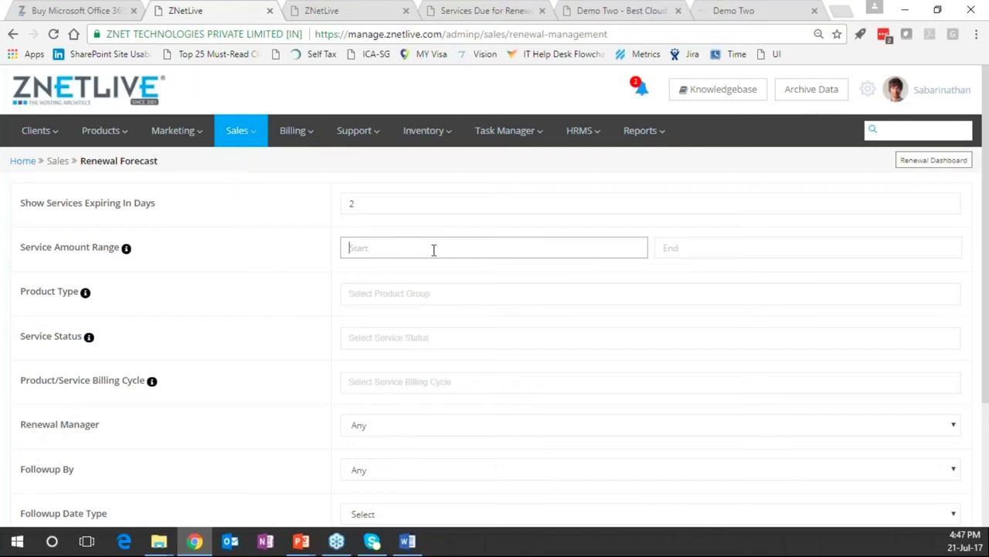
type("1000")
key("Tab")
type("2000")
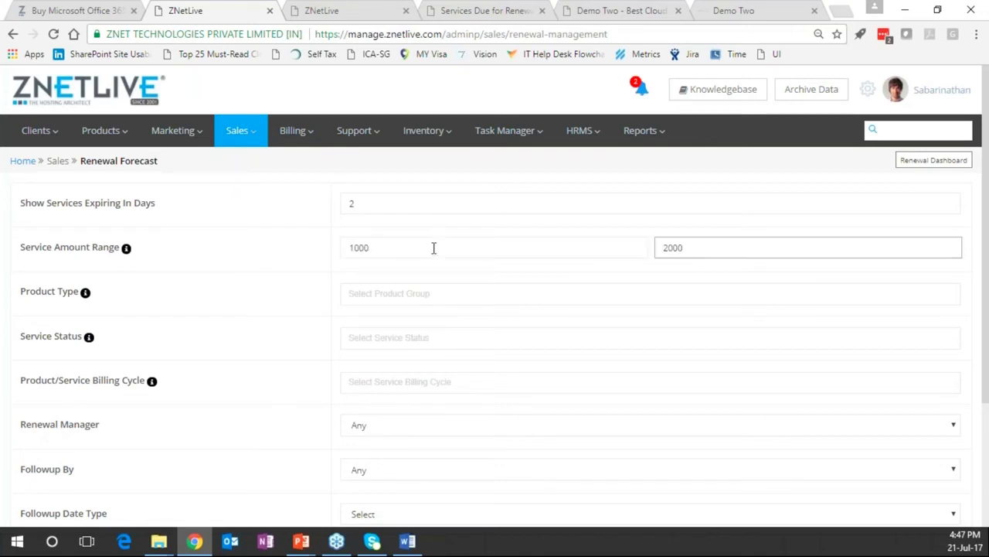
left_click(238, 269)
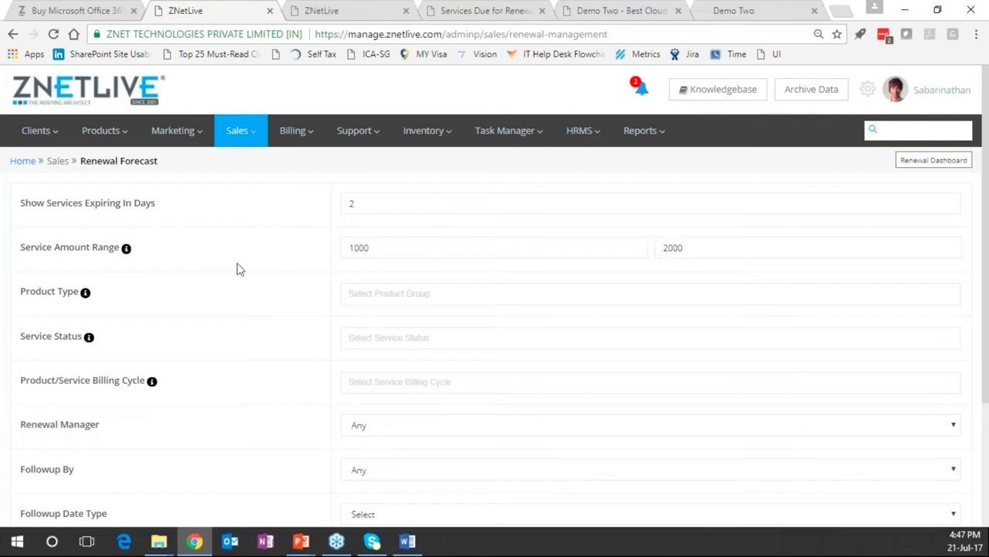
scroll(238, 268, "down", 2)
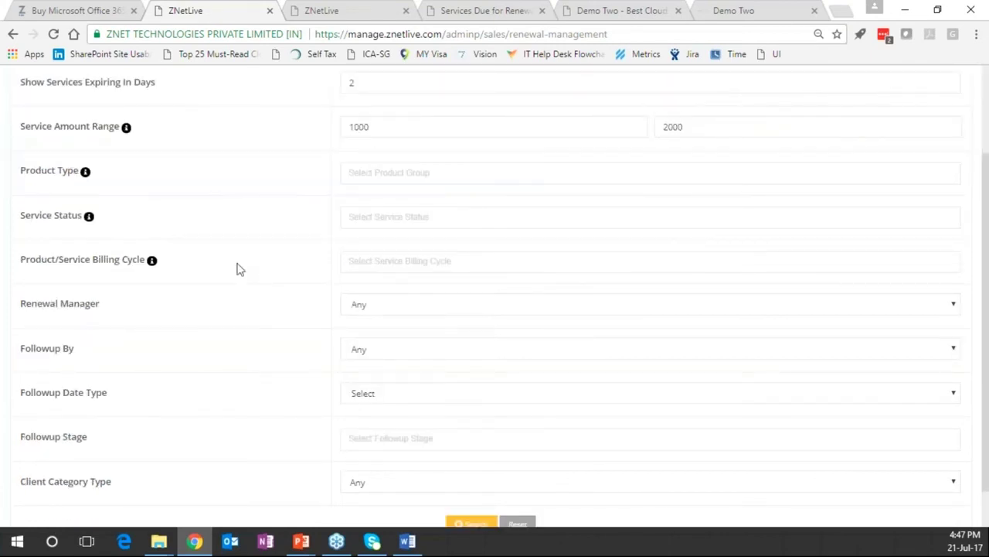
scroll(238, 268, "down", 4)
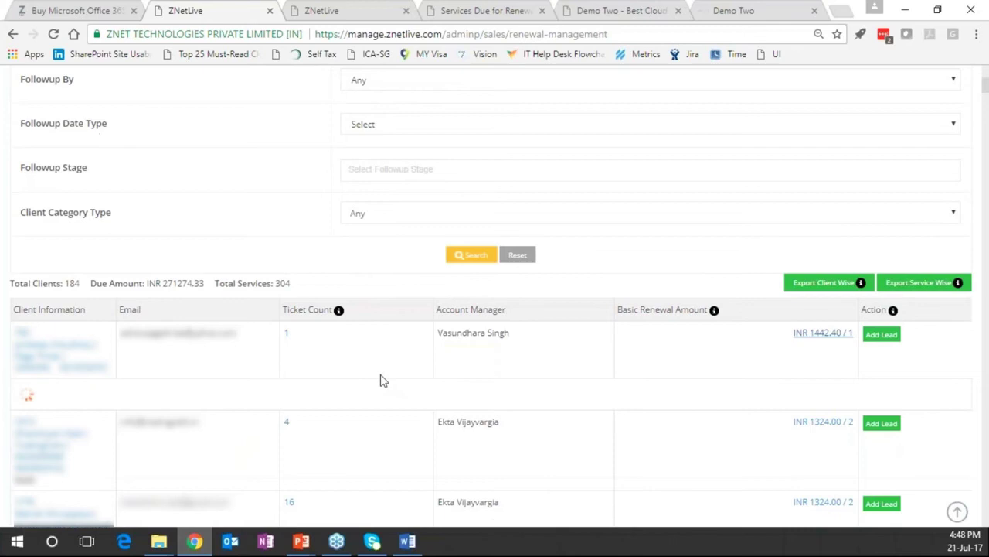
scroll(381, 380, "down", 2)
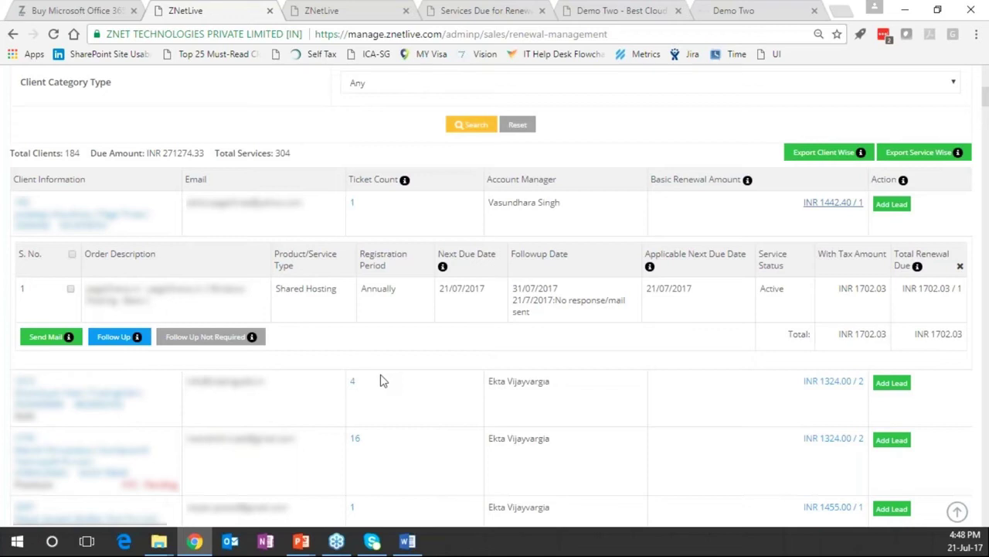
Open the Email Factory template list from the Marketing > Email menu
scroll(380, 380, "up", 7)
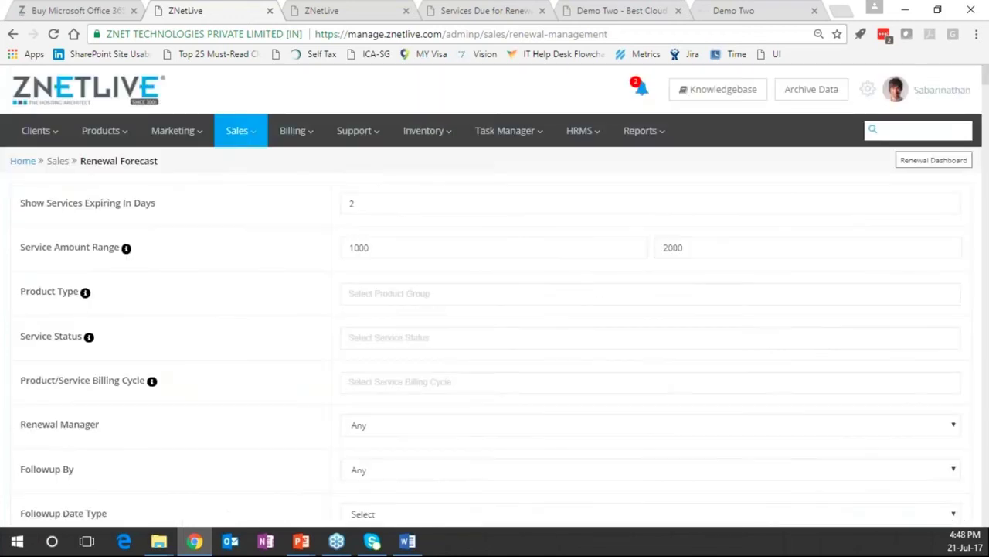
left_click(252, 150)
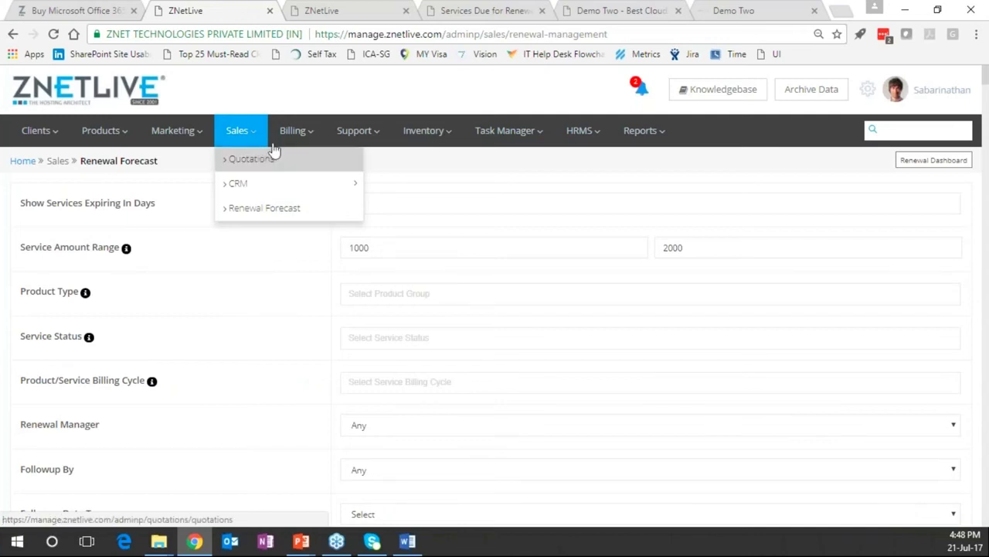
left_click(151, 136)
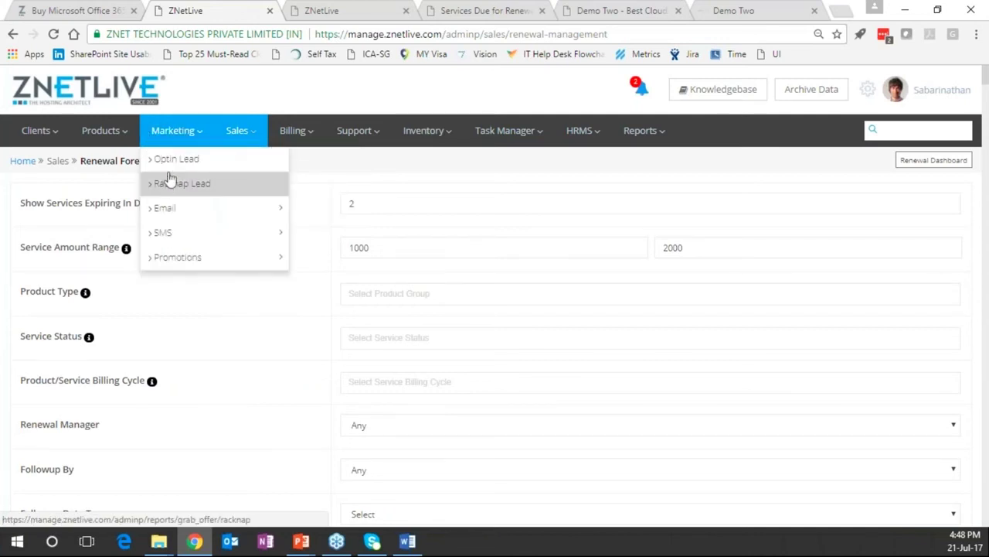
mouse_move(232, 208)
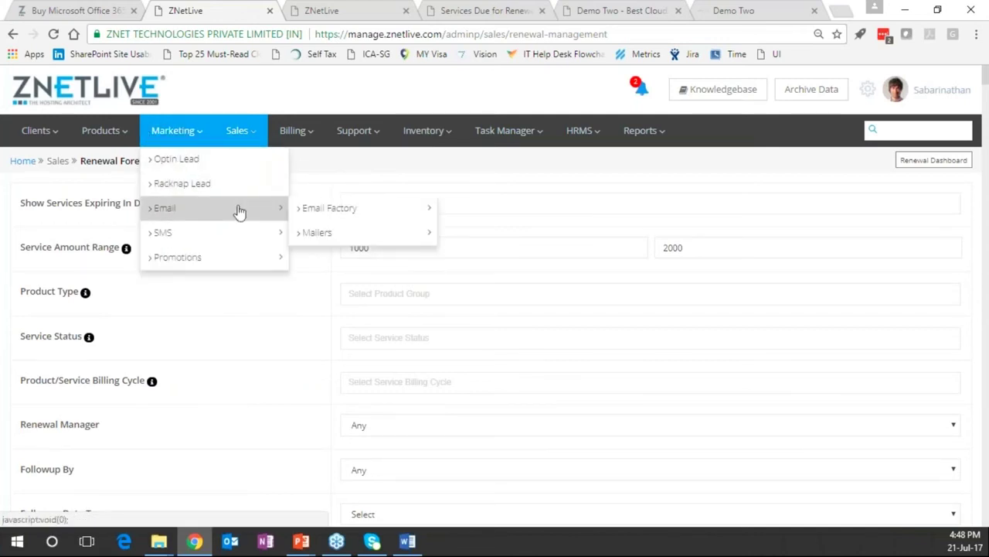
mouse_move(307, 210)
left_click(470, 214)
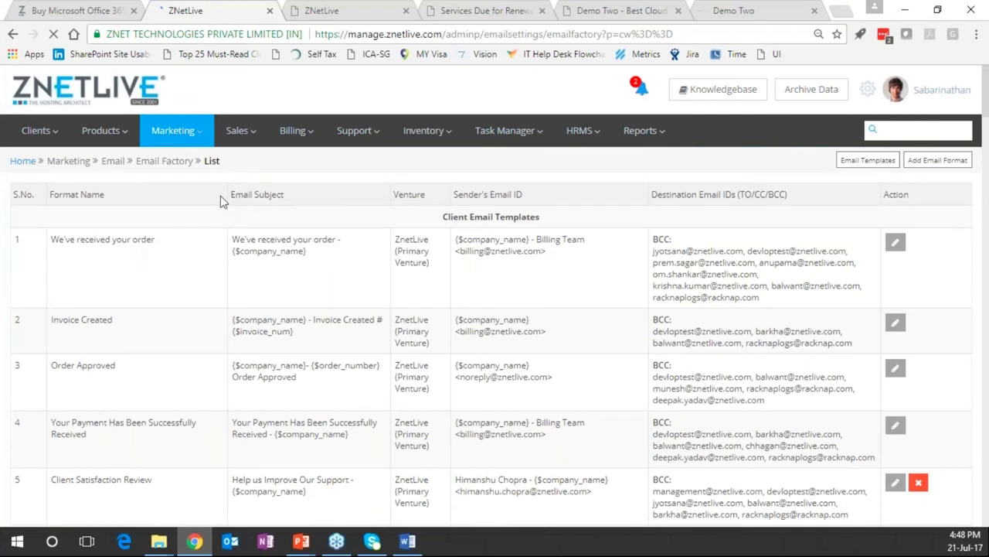
Scroll through the Invoice Paid format's sender, subject and Text Message body
scroll(224, 195, "down", 3)
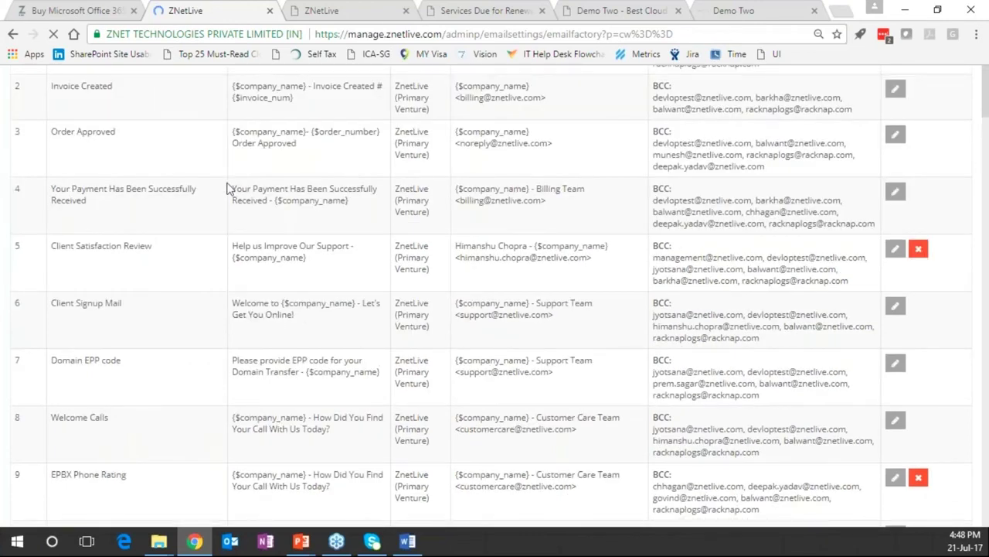
scroll(229, 188, "down", 5)
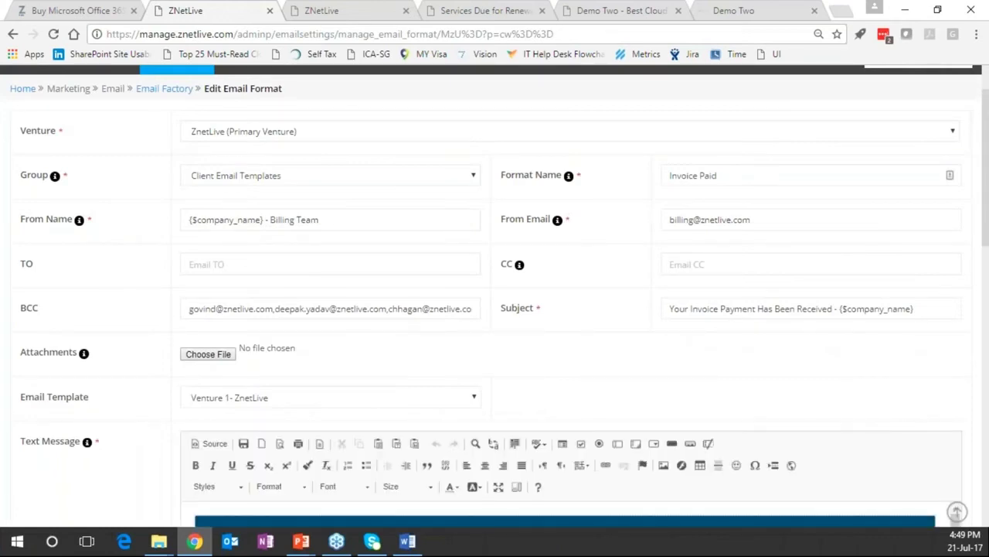
scroll(171, 145, "down", 3)
scroll(408, 371, "down", 4)
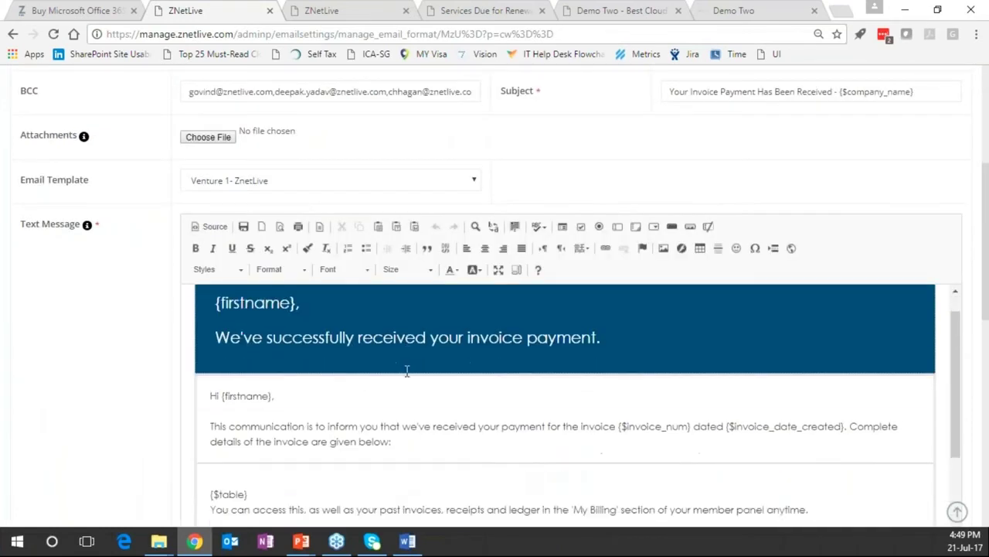
scroll(408, 371, "down", 2)
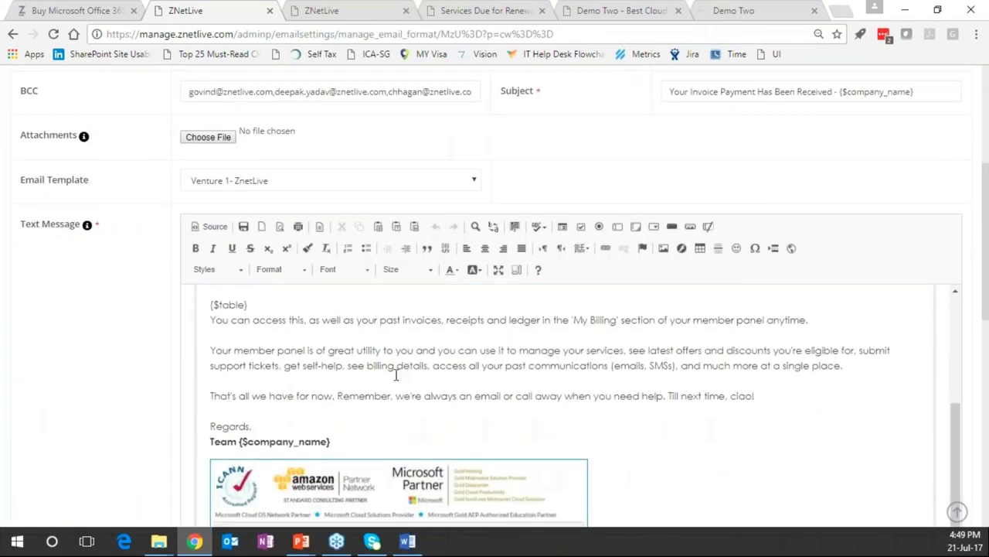
scroll(396, 374, "down", 1)
left_click_drag(987, 249, 987, 251)
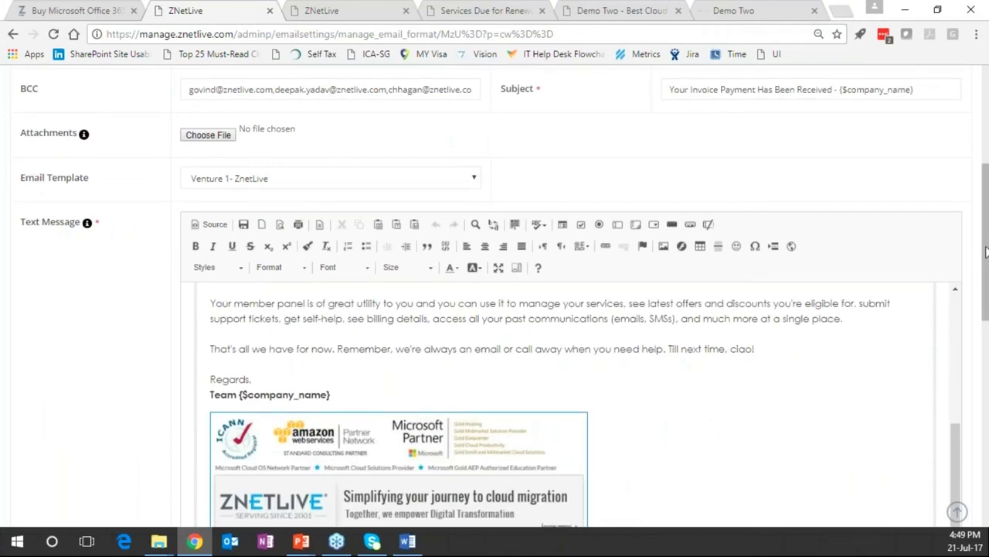
scroll(66, 288, "down", 1)
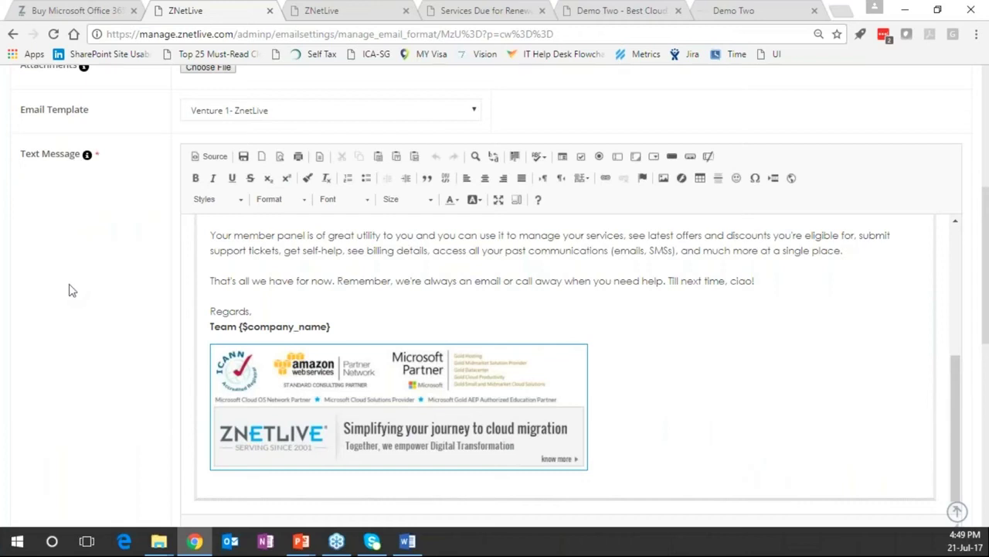
scroll(80, 343, "up", 1)
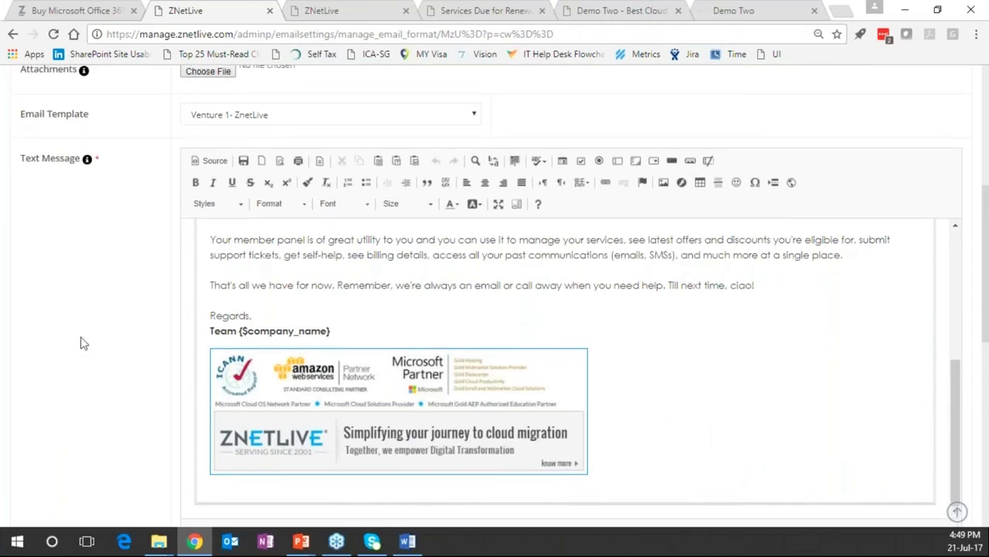
scroll(80, 343, "up", 5)
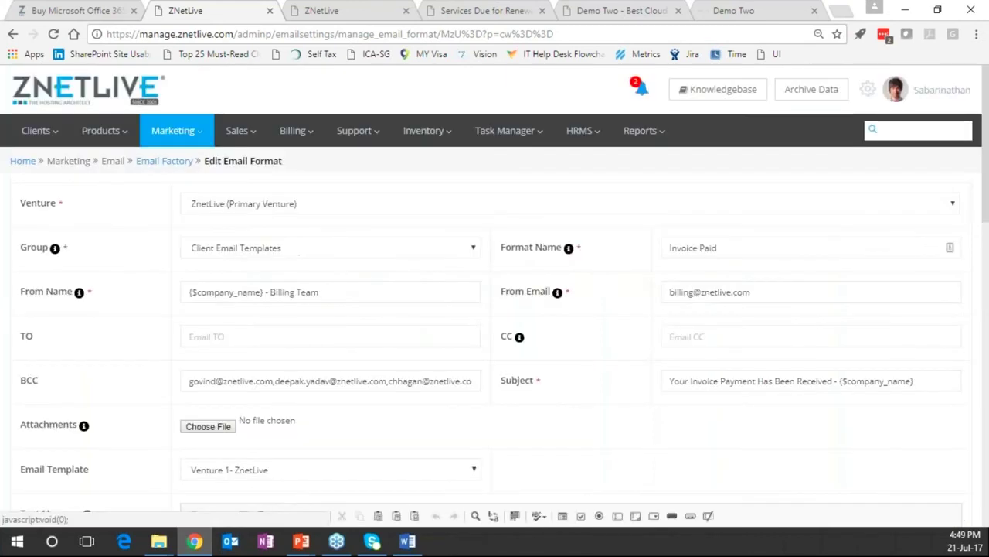
mouse_move(172, 131)
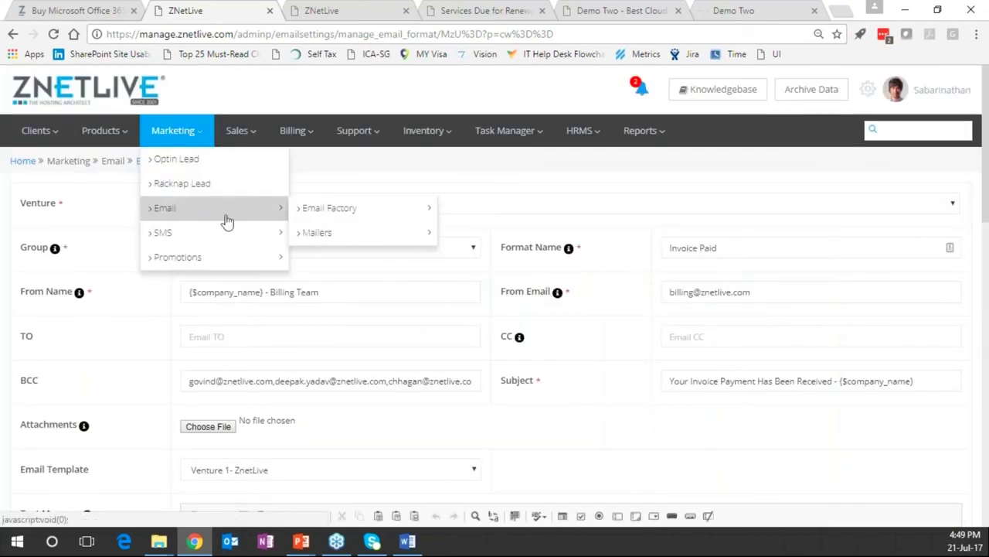
Browse the Marketing, Sales, Billing and Support menu options
mouse_move(235, 248)
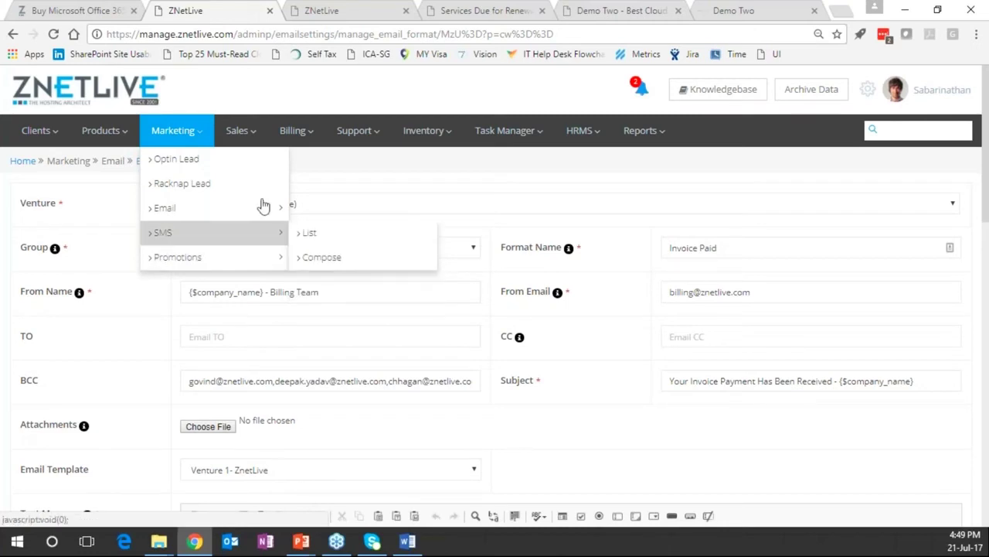
mouse_move(247, 132)
mouse_move(254, 191)
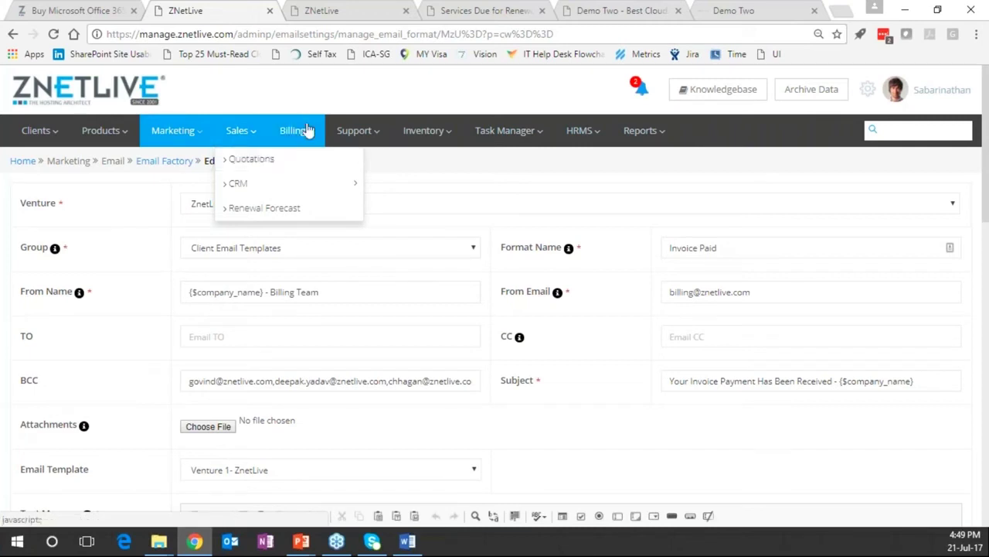
mouse_move(290, 131)
mouse_move(336, 170)
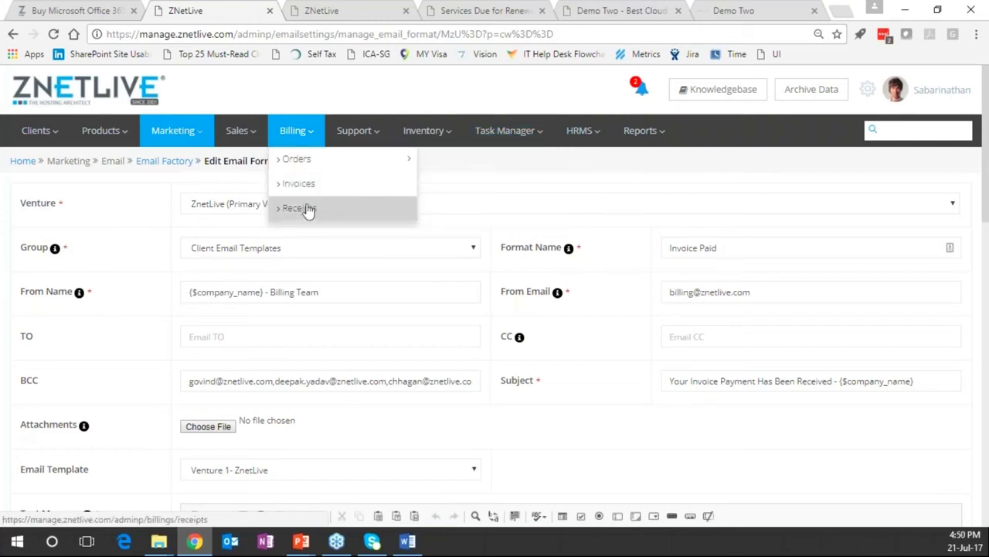
left_click(370, 128)
mouse_move(468, 160)
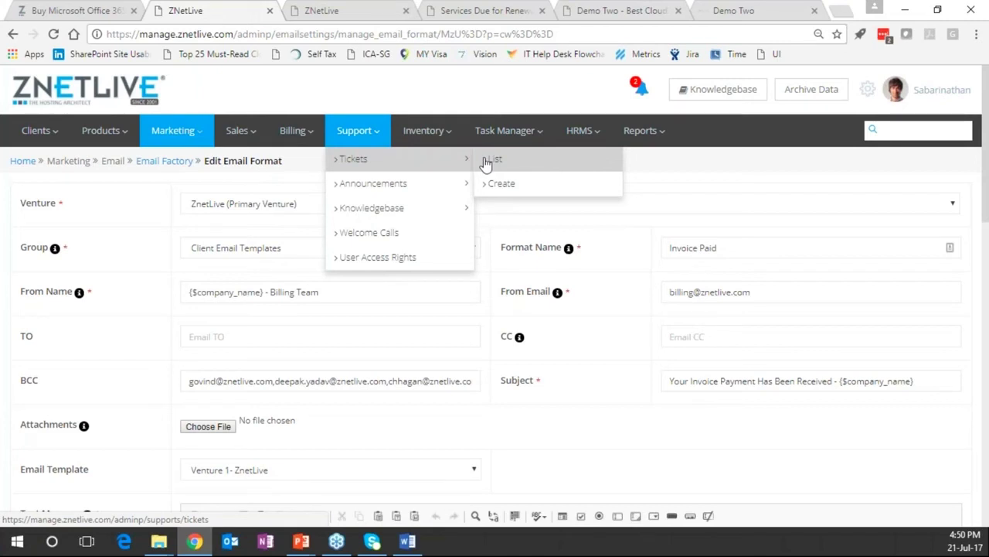
left_click(492, 160)
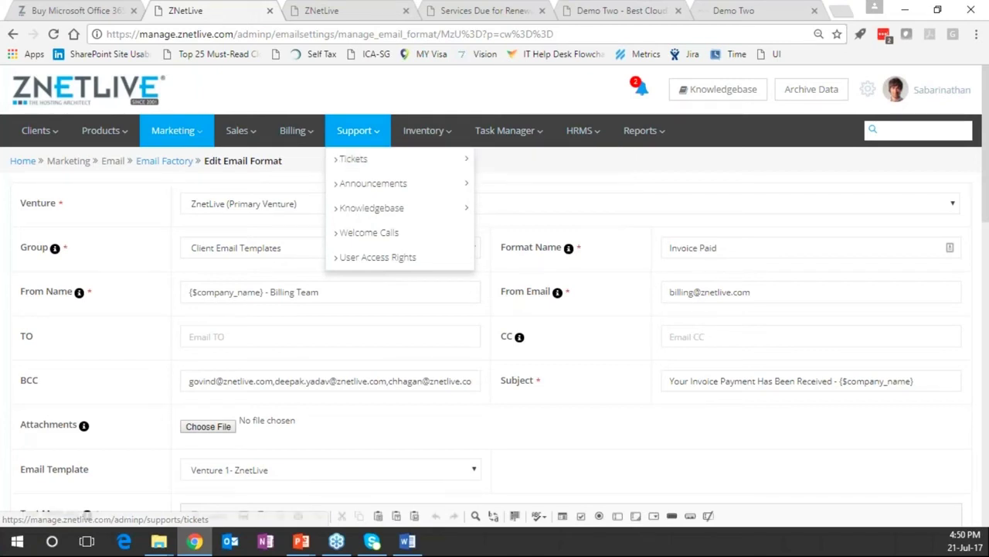
Open the hardware inventory list via Inventory > Hardware > List
left_click(432, 135)
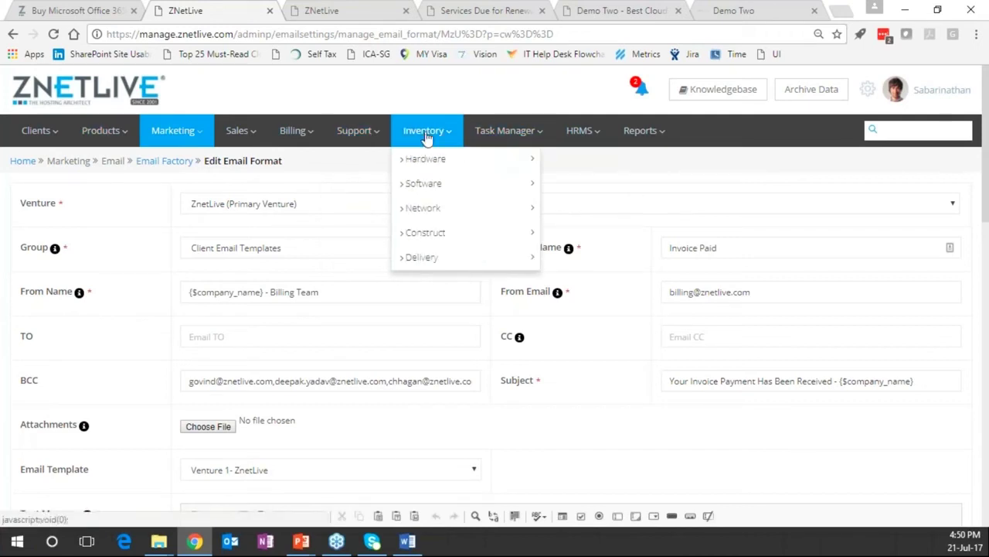
left_click(443, 168)
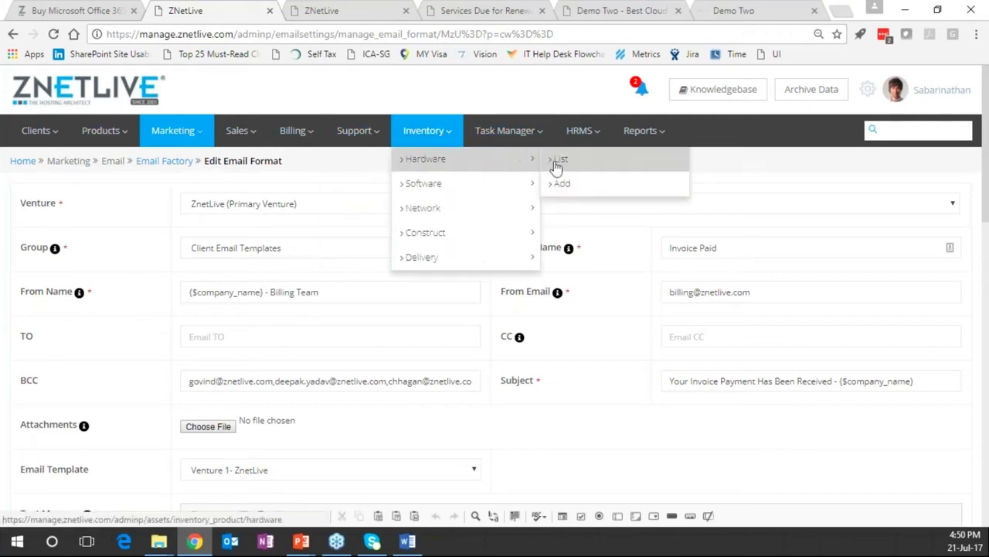
left_click(578, 186)
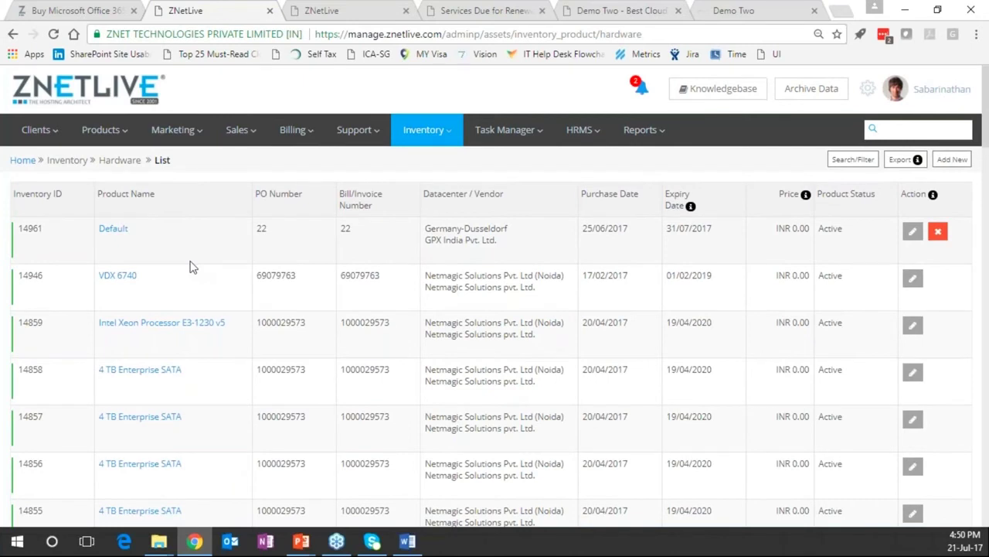
Scroll through the Hardware List table, briefly selecting row 14856's PO number
scroll(194, 267, "down", 3)
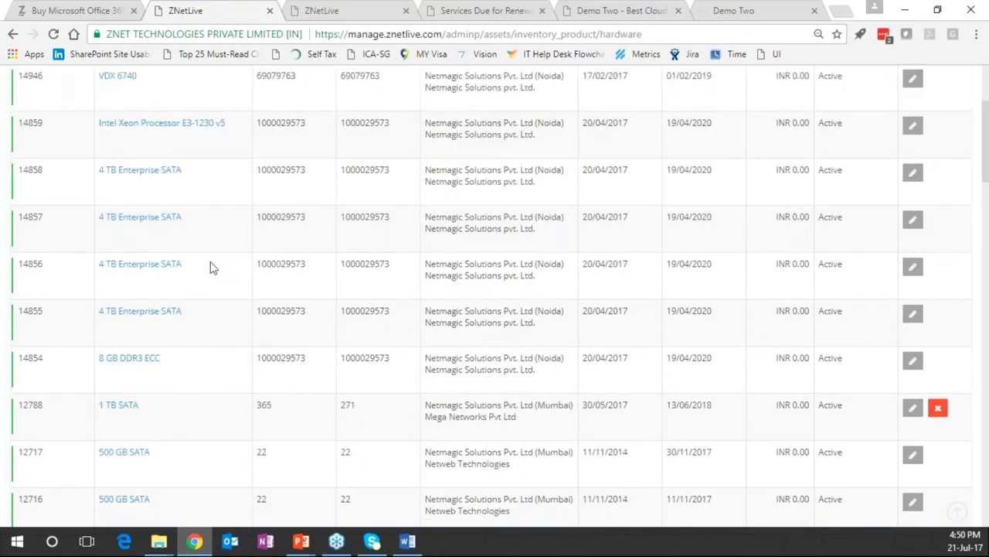
scroll(932, 259, "down", 1)
double_click(336, 254)
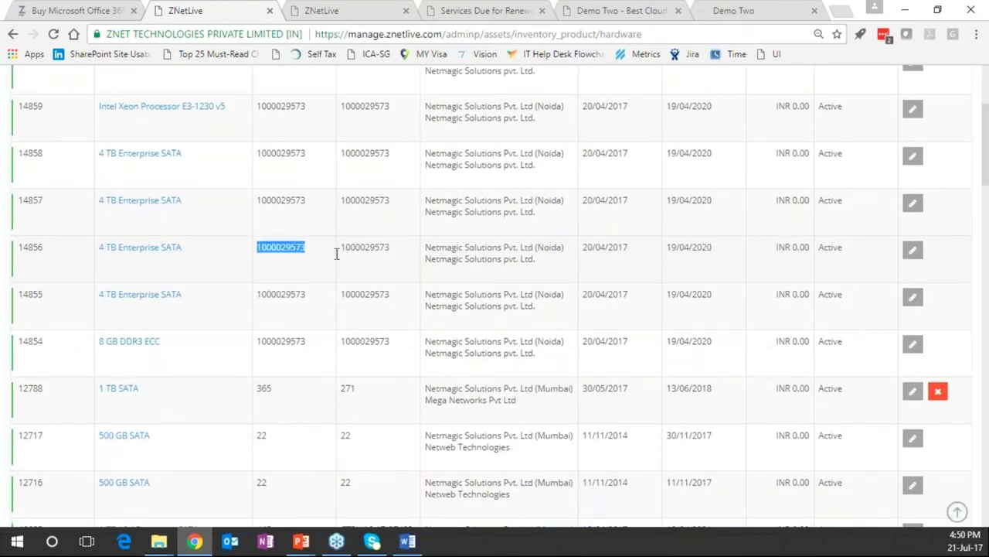
left_click(350, 255)
scroll(355, 251, "down", 1)
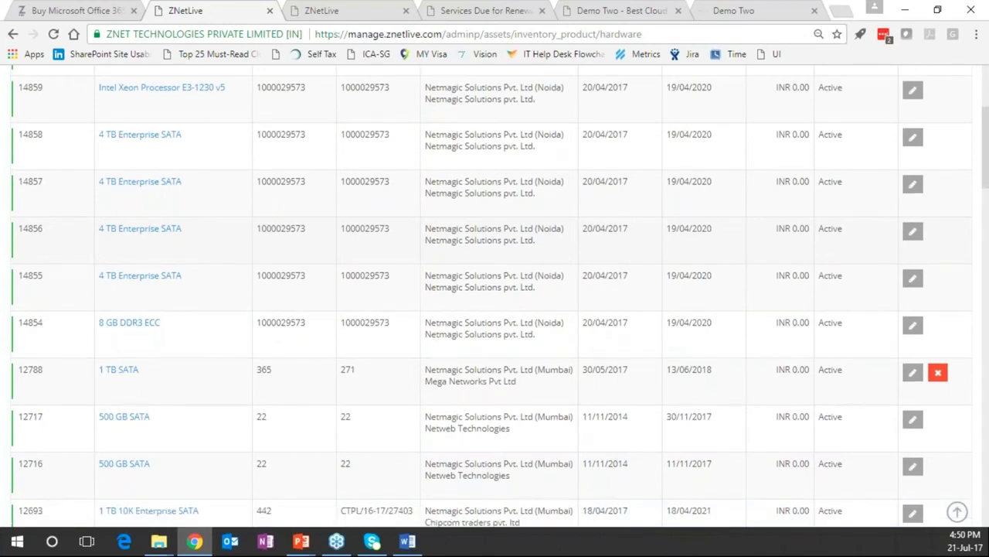
scroll(2, 48, "down", 2)
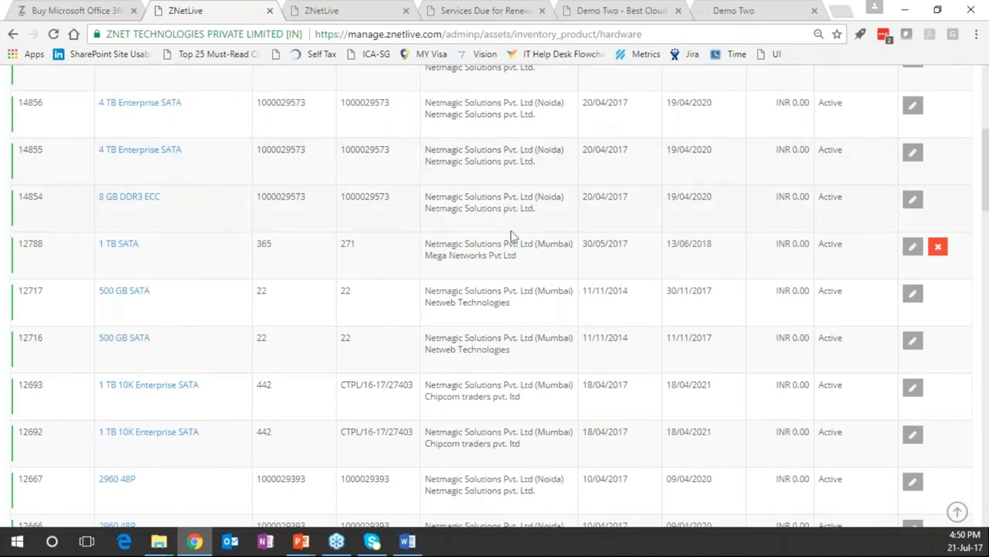
scroll(512, 232, "up", 1)
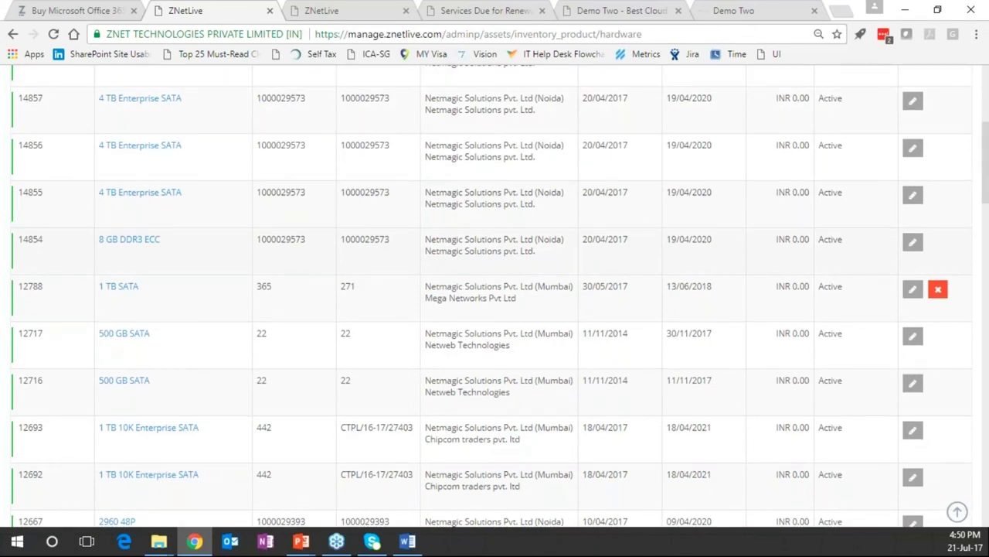
scroll(567, 231, "up", 7)
Preview the Inventory Software and Network options, then open the admin Settings gear
mouse_move(567, 193)
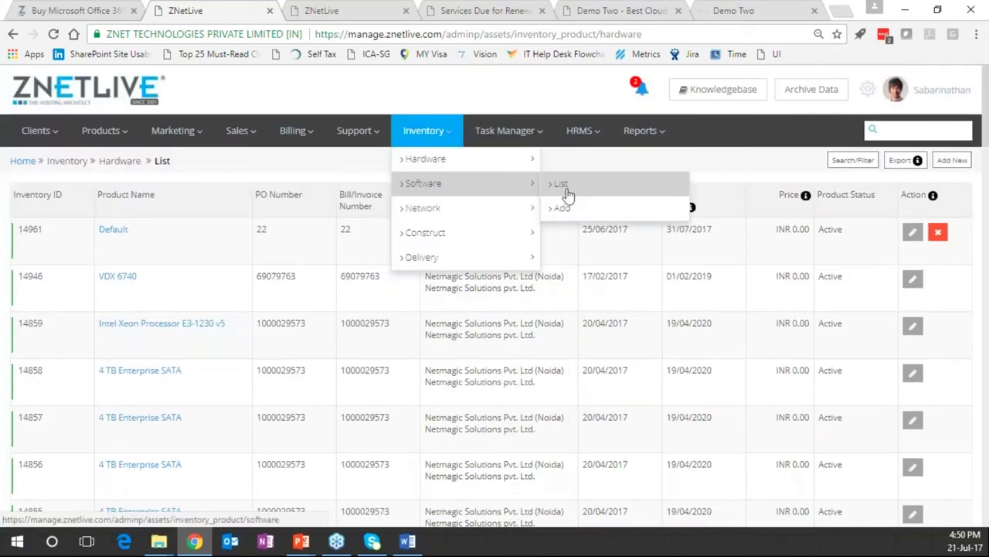
mouse_move(490, 218)
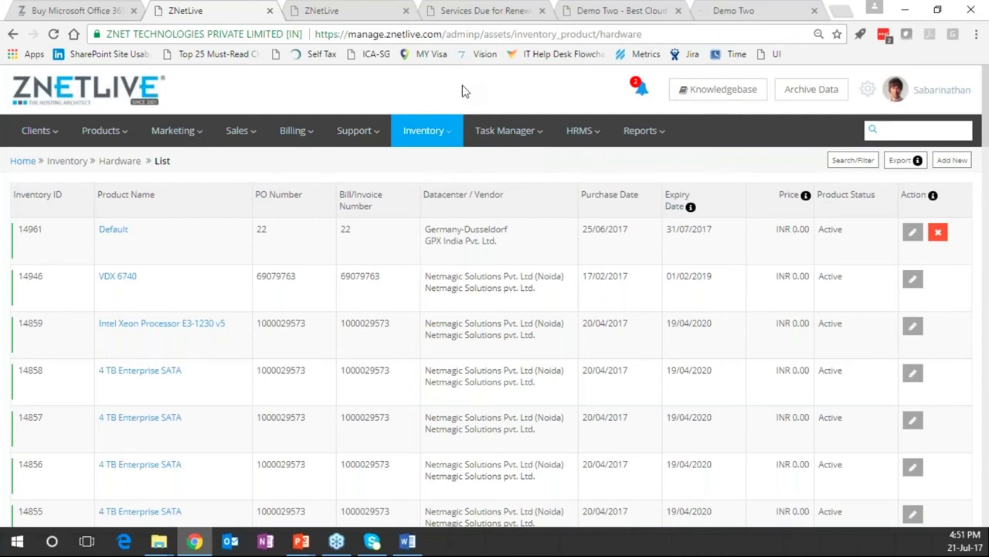
left_click(861, 92)
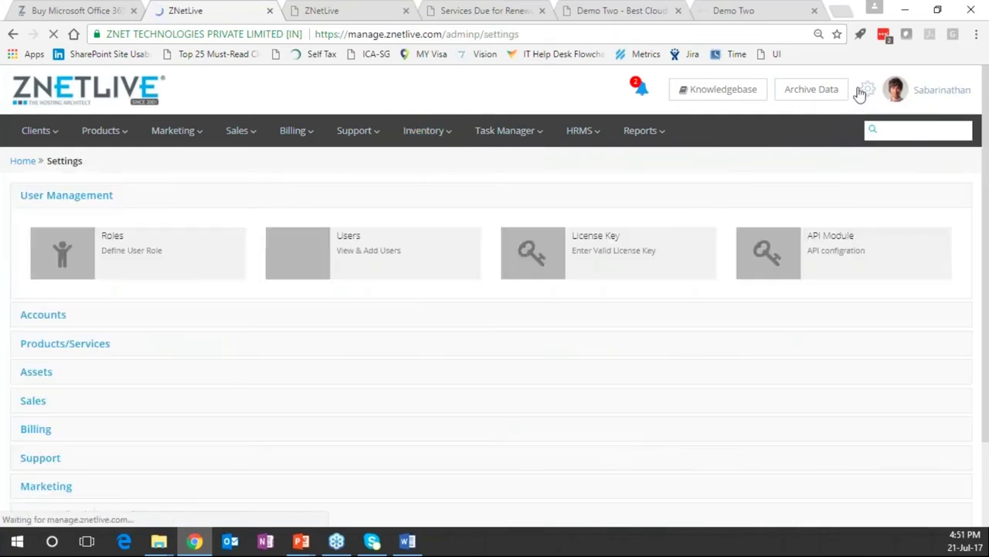
Navigate Assets > Datacenter > Netmagic Solutions (Noida) to the Server Hall 3 room
left_click(38, 374)
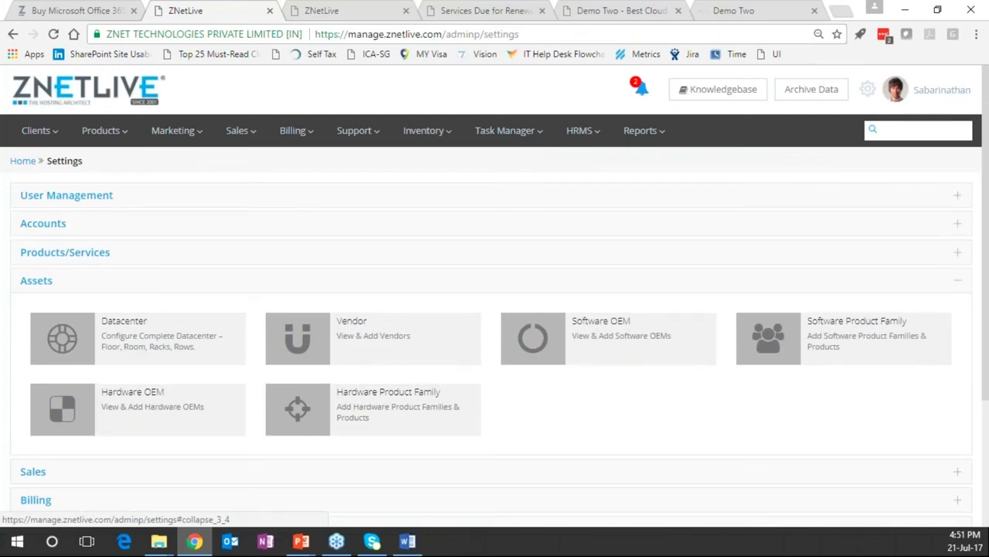
left_click(154, 340)
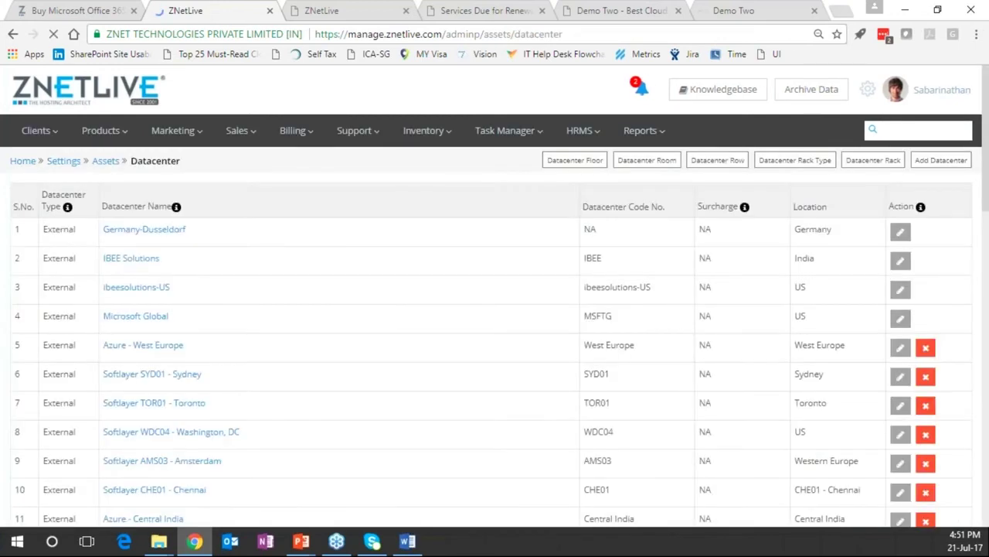
scroll(293, 371, "down", 7)
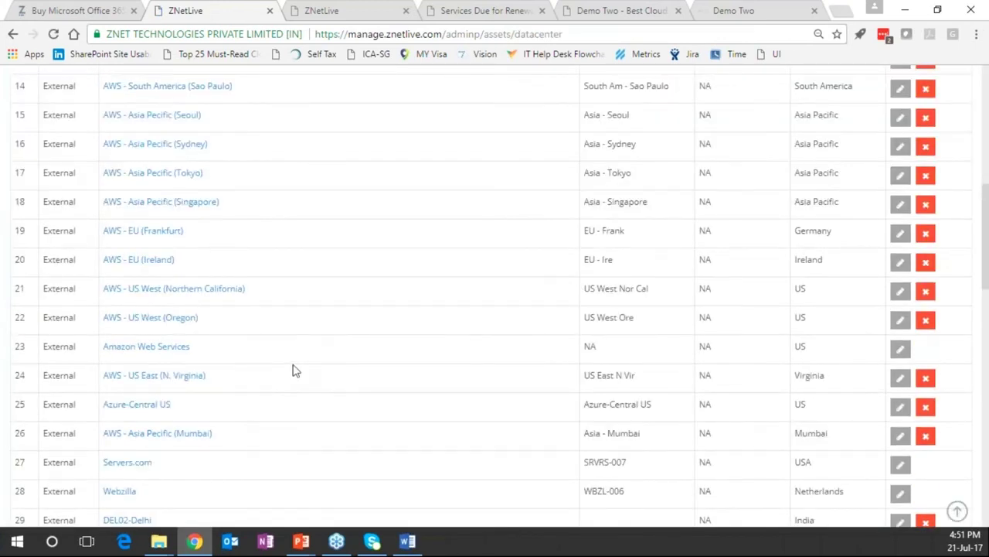
scroll(293, 370, "down", 5)
left_click(169, 157)
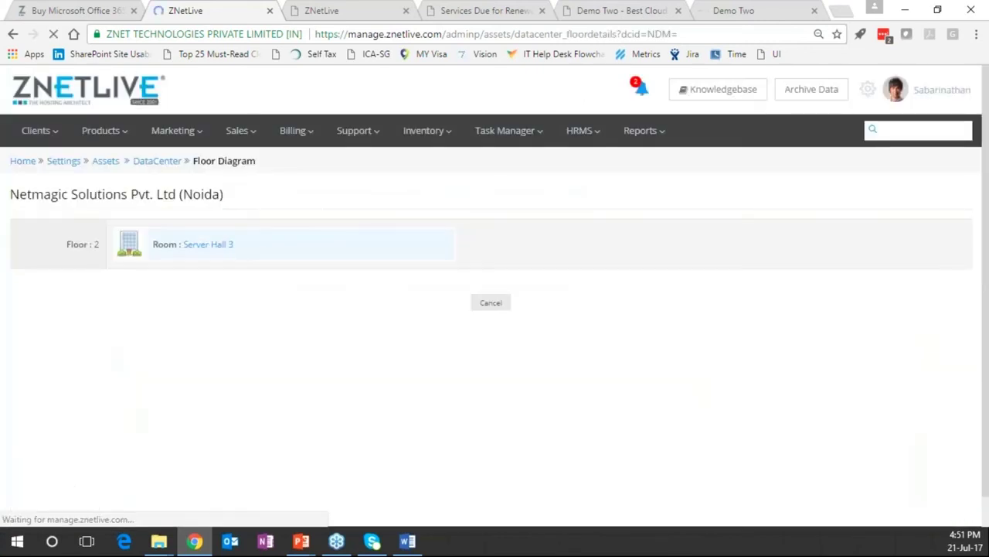
left_click(205, 244)
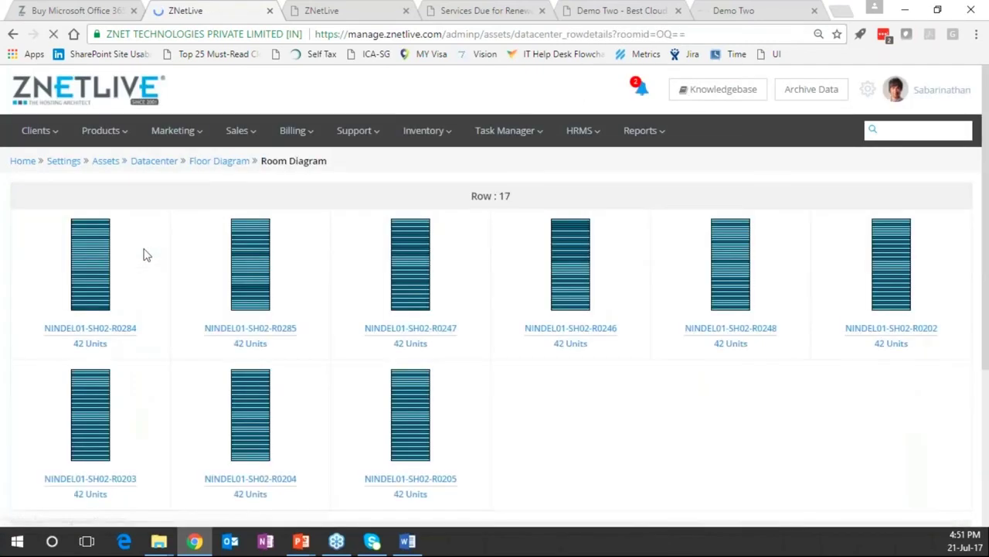
Open rack NINDEL01-SH02-R0246's unit diagram from Row 17
mouse_move(250, 263)
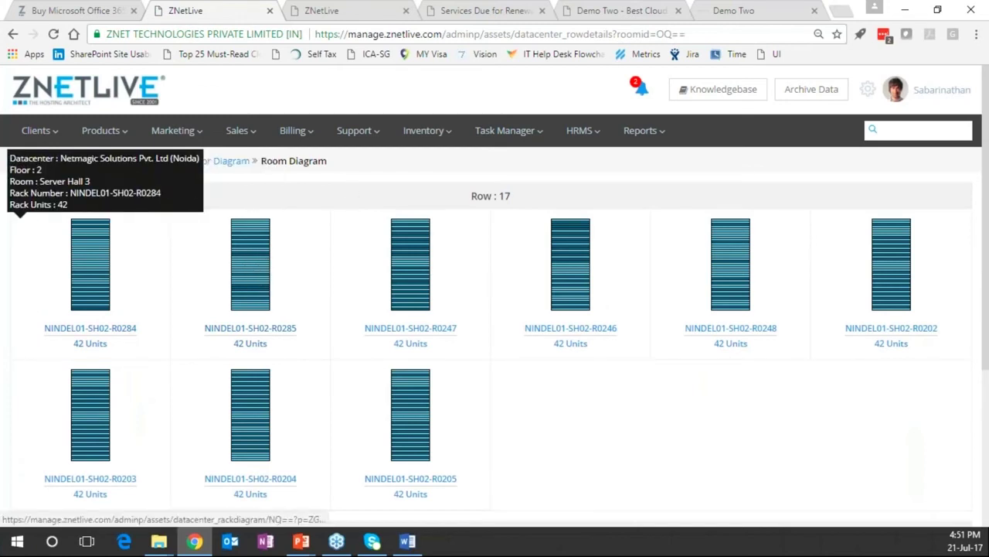
mouse_move(410, 262)
mouse_move(410, 414)
left_click(665, 269)
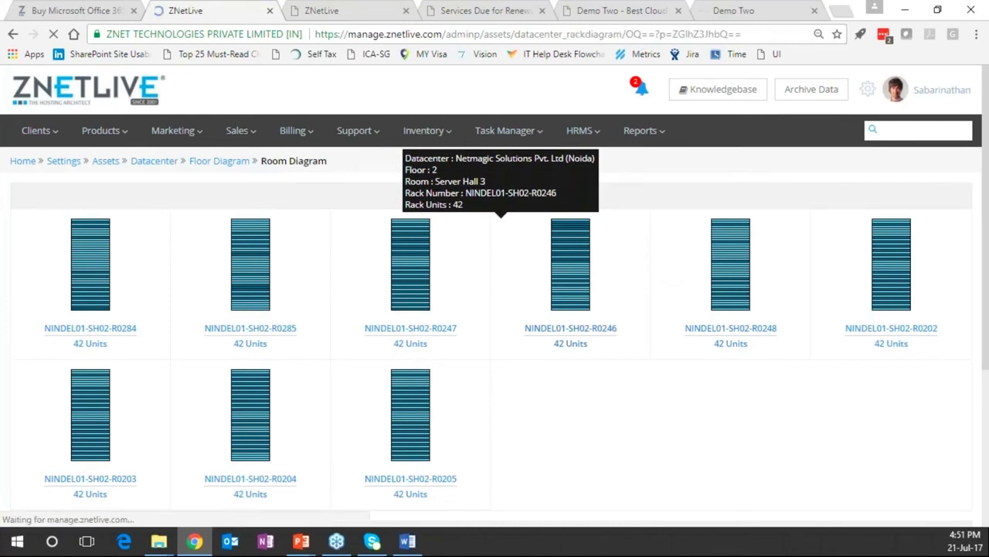
Review rack NINDEL01-SH02-R0246's units, then bring up the Reports > Audit options
scroll(241, 394, "down", 5)
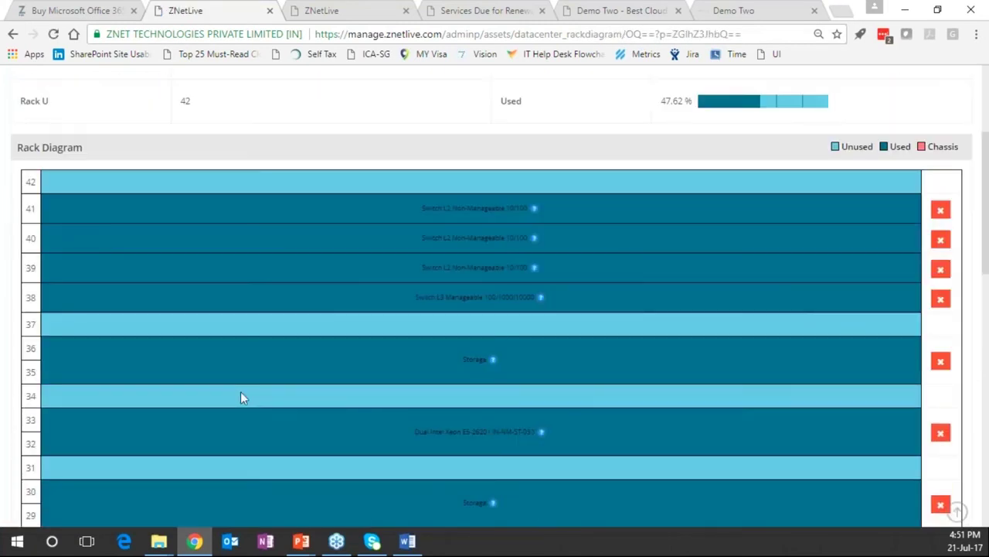
mouse_move(544, 162)
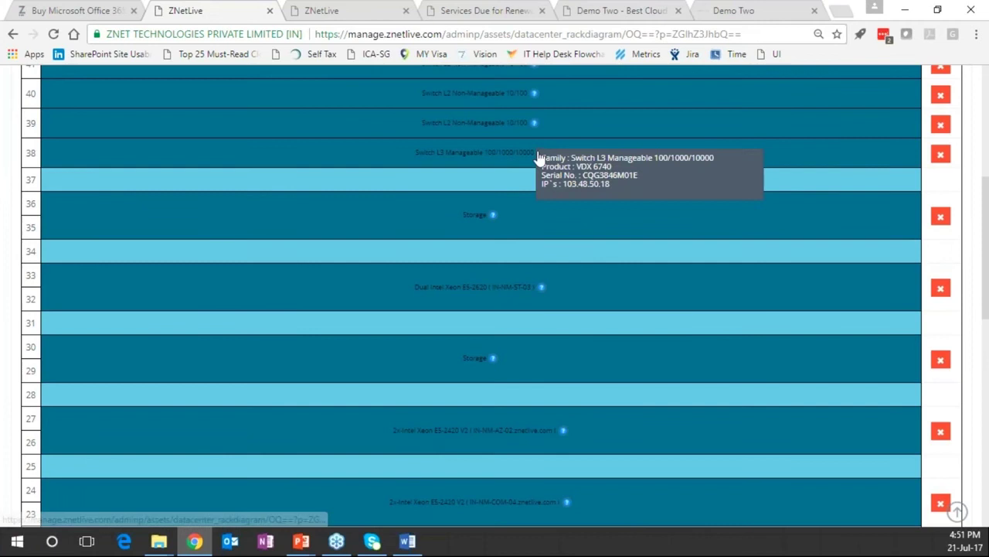
mouse_move(542, 286)
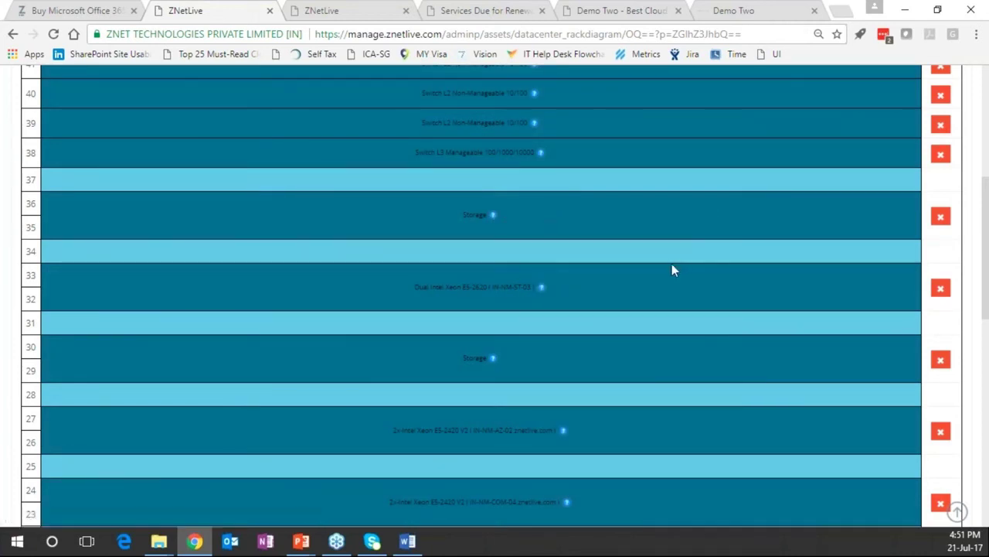
scroll(674, 266, "up", 1)
scroll(671, 266, "up", 5)
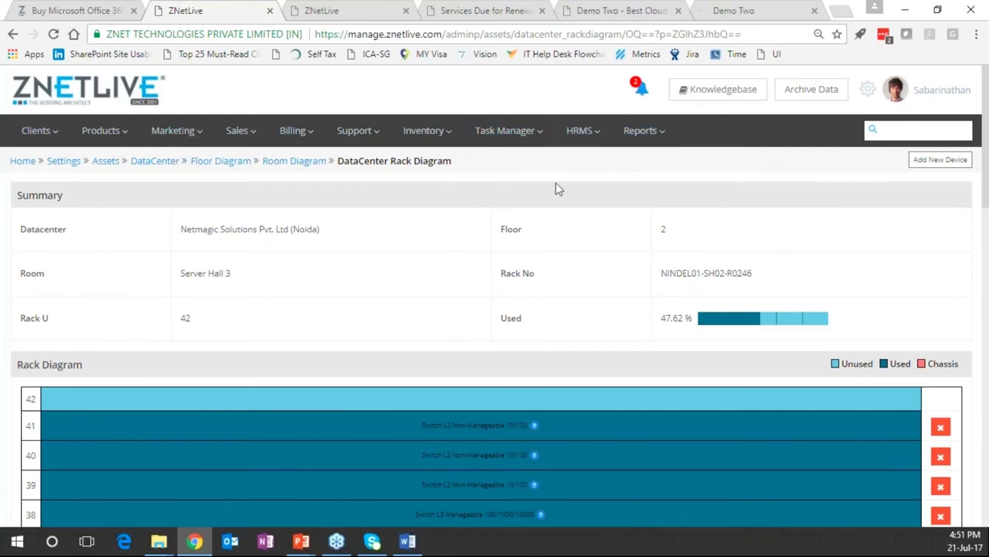
left_click(651, 136)
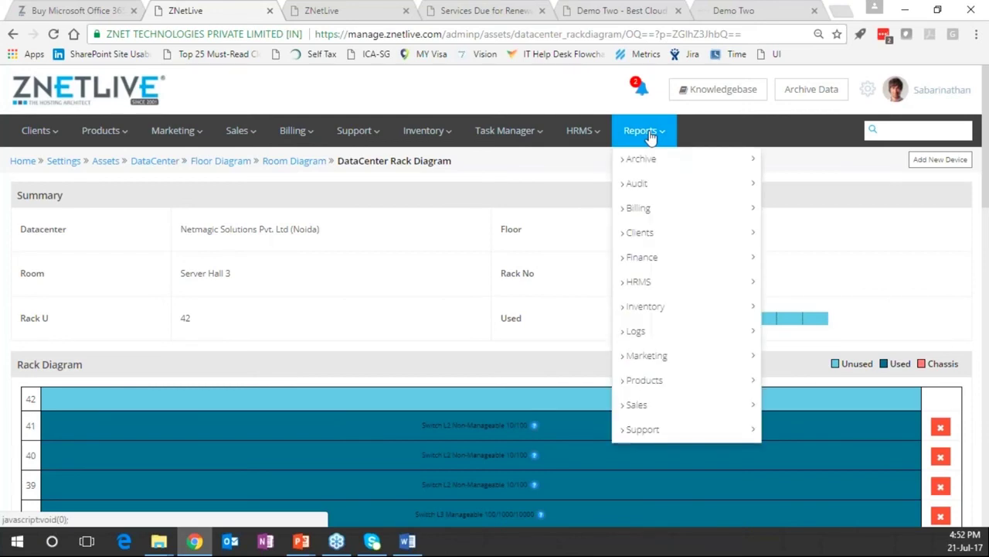
left_click(652, 183)
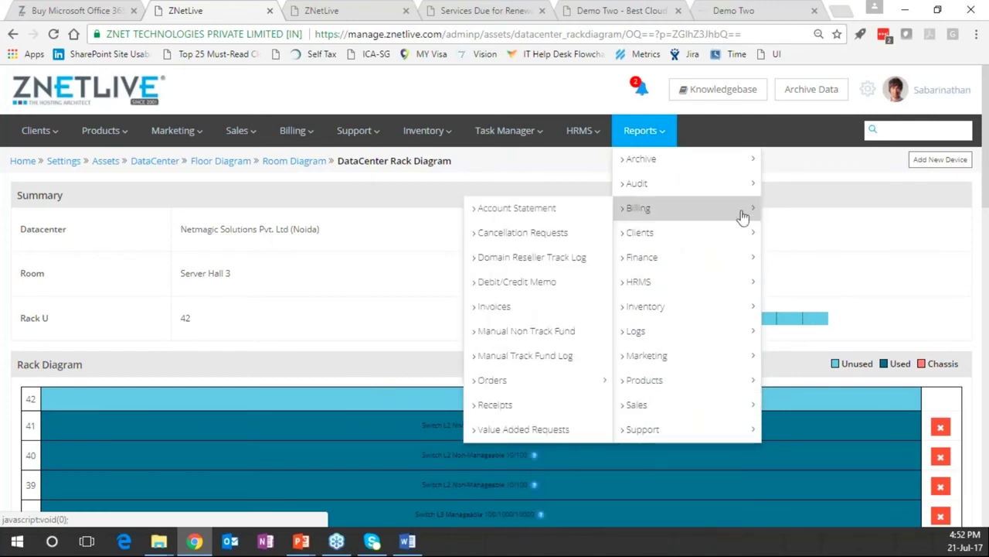
Open the RackNap Knowledgebase in Confluence and return to the admin panel tab
left_click(732, 94)
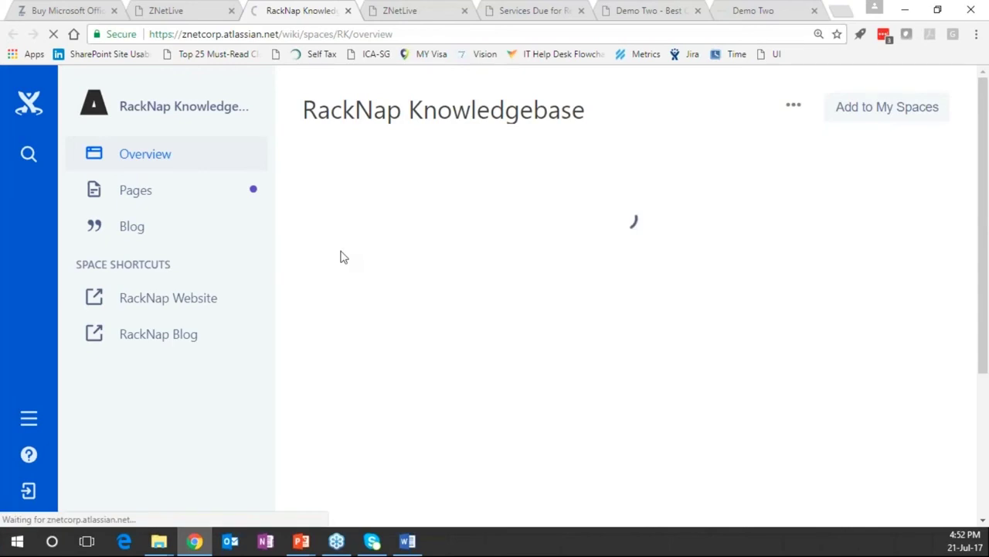
key("ctrl+shift+Tab")
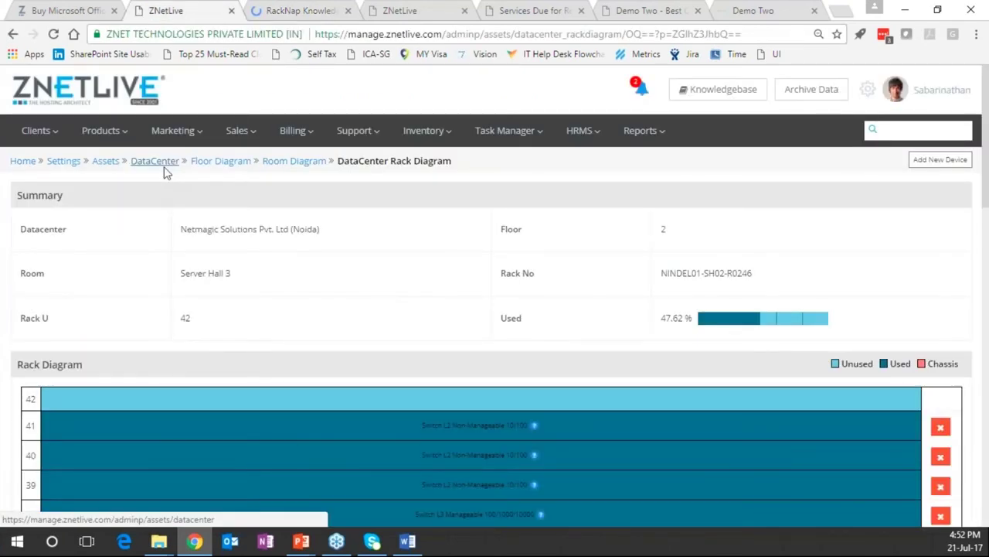
Return to the Datacenter list, then switch to the Buy Microsoft Office 365 tab
left_click(164, 169)
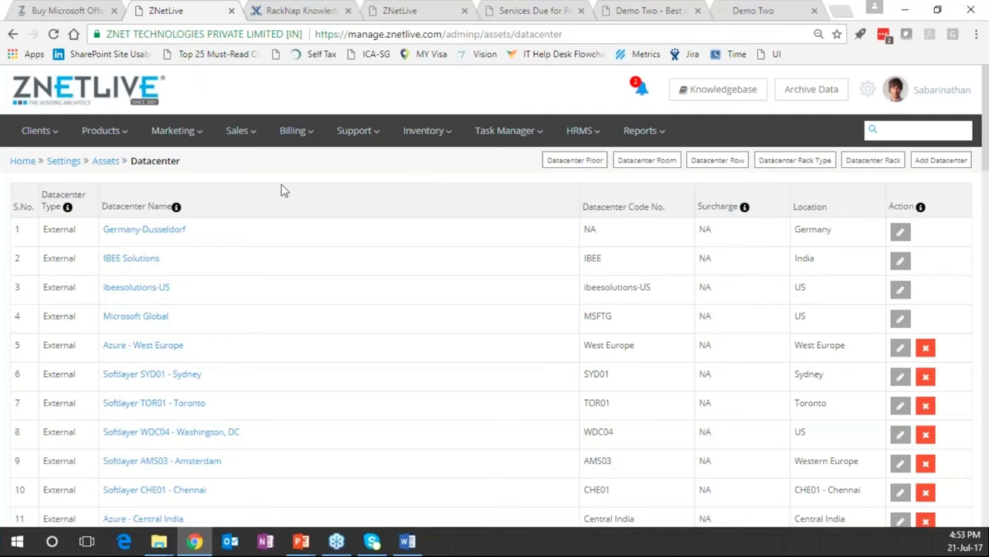
left_click(90, 13)
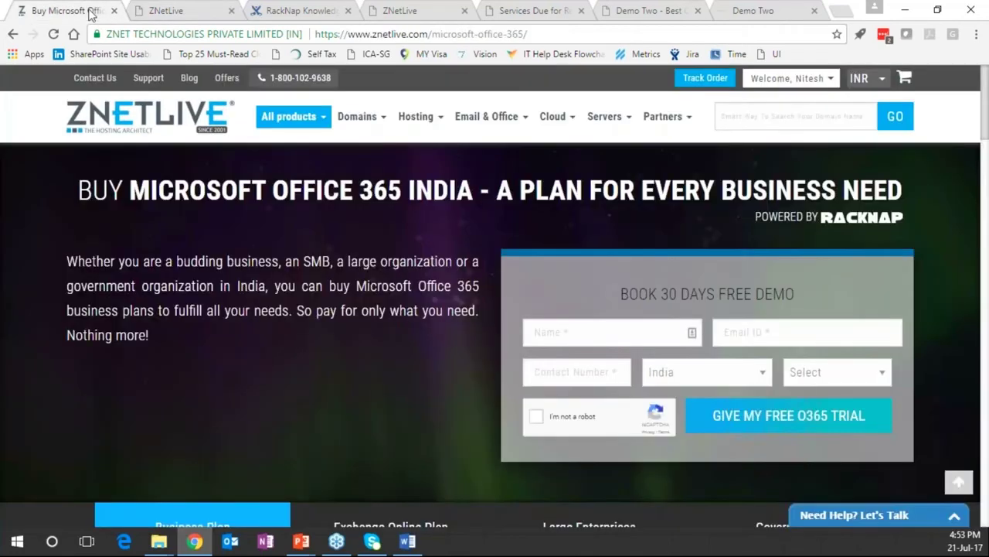
Reload the Office 365 page and log out of the customer account
key("F5")
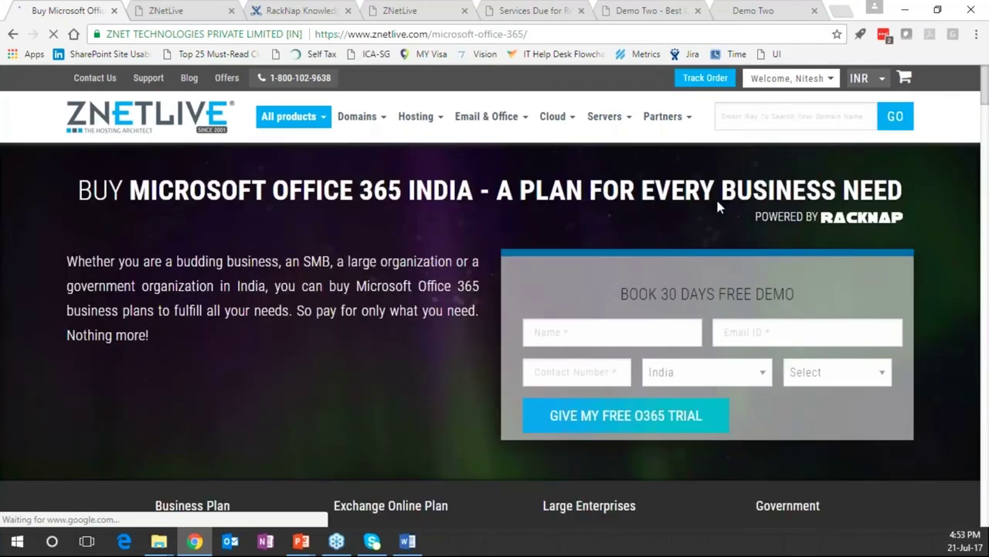
mouse_move(789, 78)
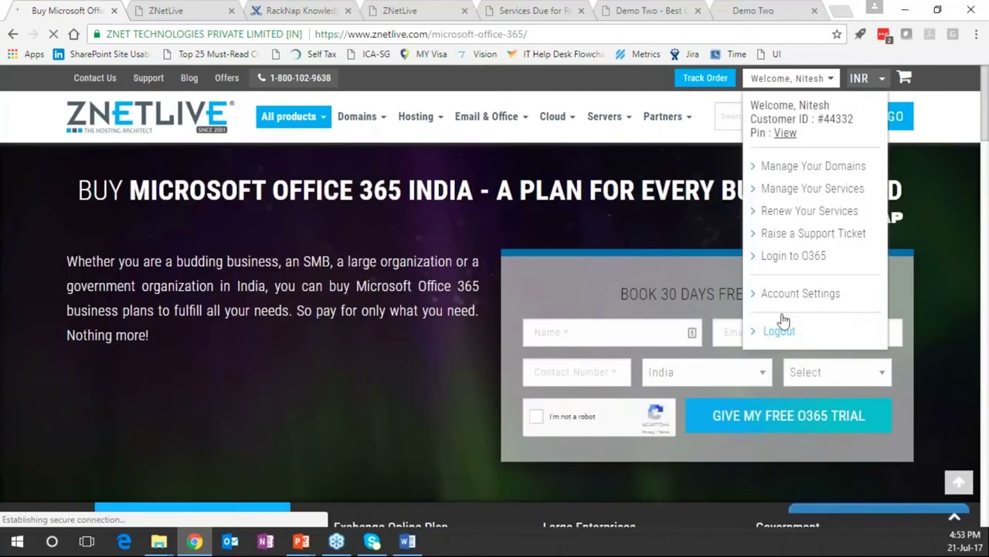
left_click(783, 317)
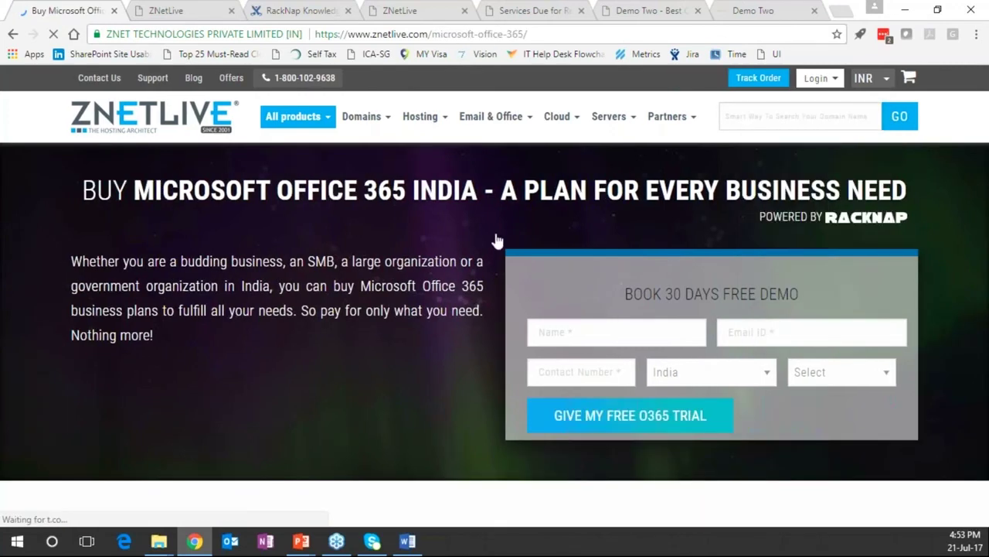
Order the Office 365 Essential Suite plan at ₹3288.00 for 1 year
scroll(497, 241, "down", 2)
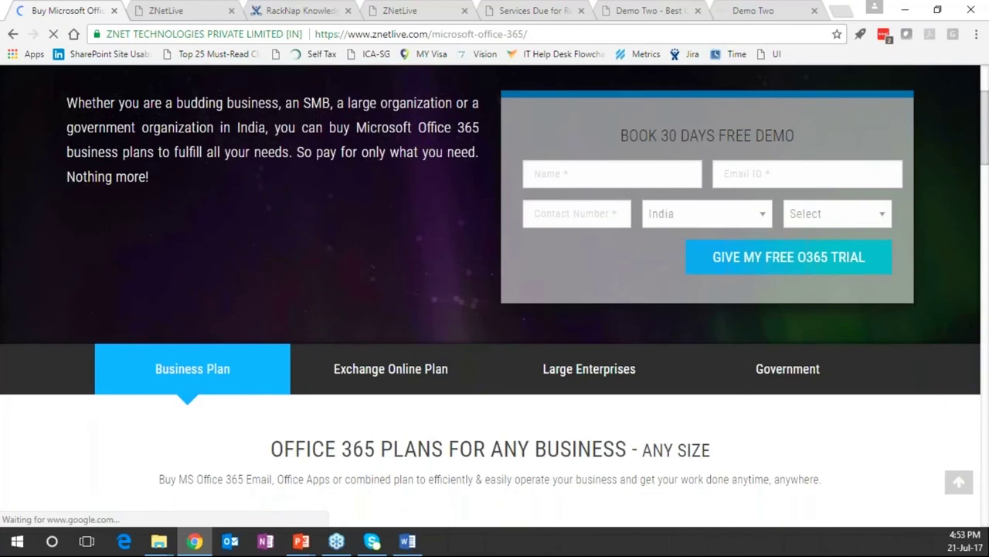
scroll(216, 350, "down", 4)
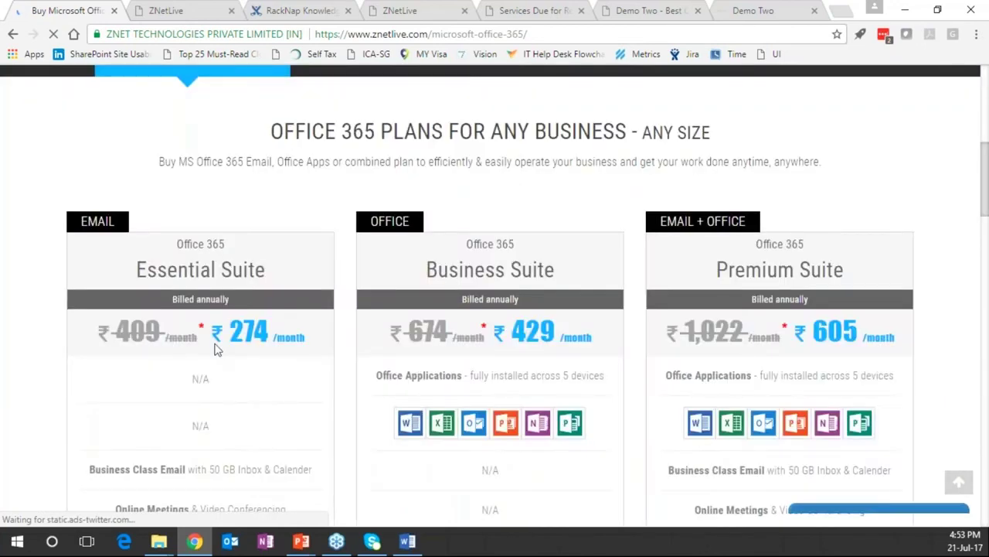
scroll(314, 343, "down", 1)
scroll(314, 343, "down", 4)
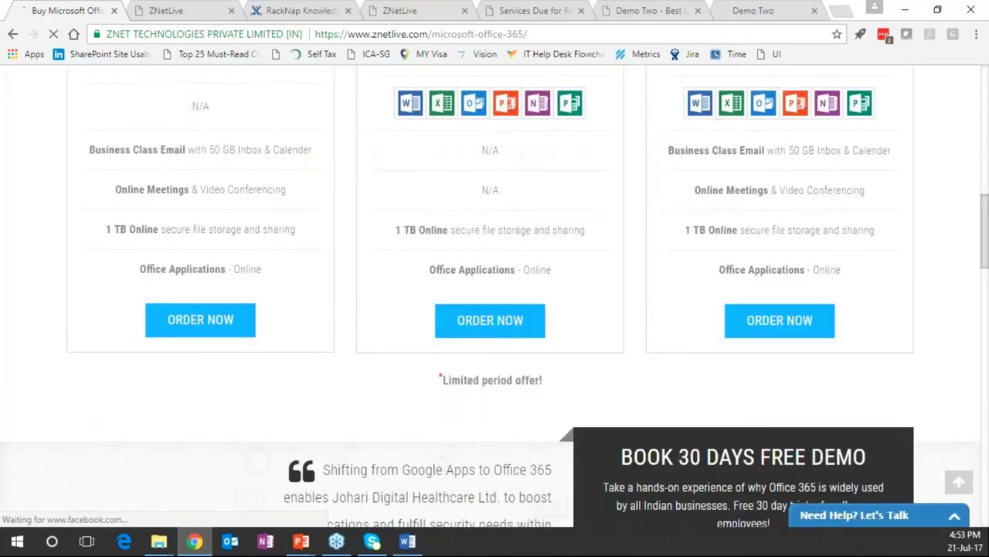
left_click(200, 317)
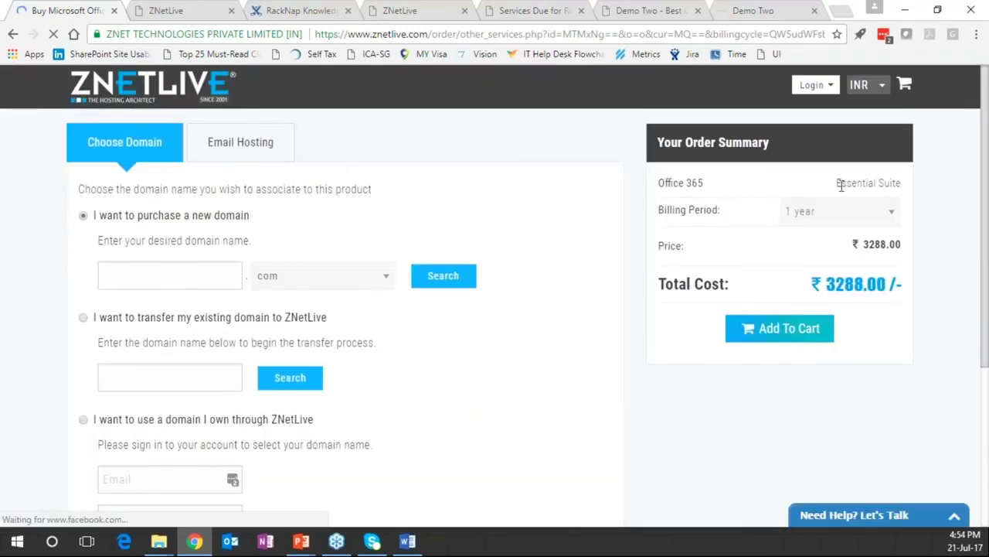
left_click_drag(838, 183, 901, 183)
Switch to 1-month billing, add domain webinar12344.com, and add the order to the cart
left_click(820, 211)
left_click(800, 236)
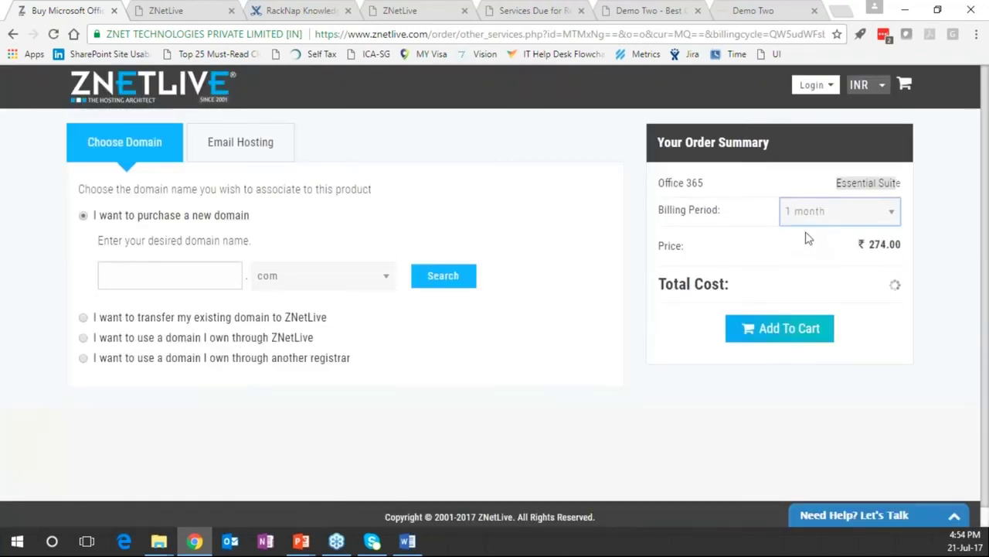
left_click(177, 280)
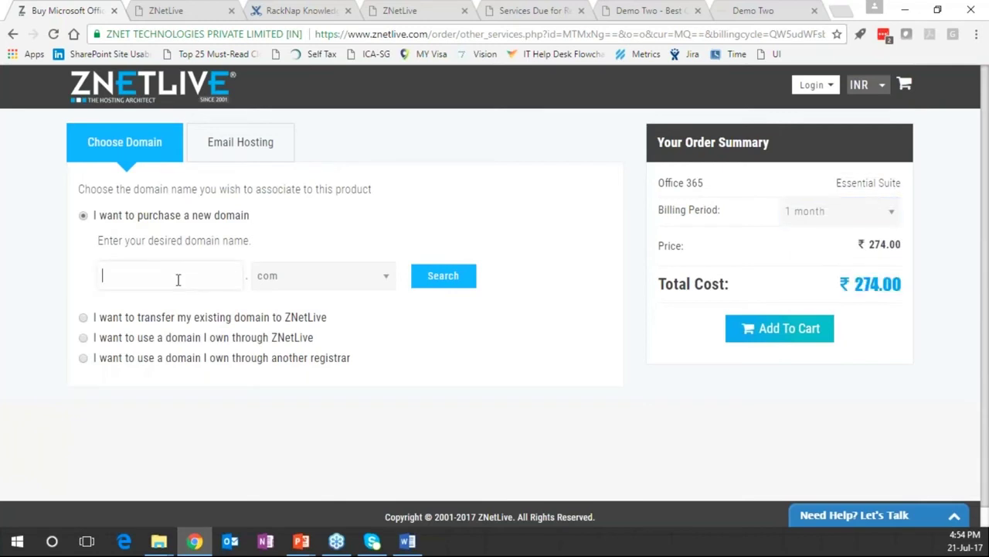
type("webinar12344")
left_click(445, 279)
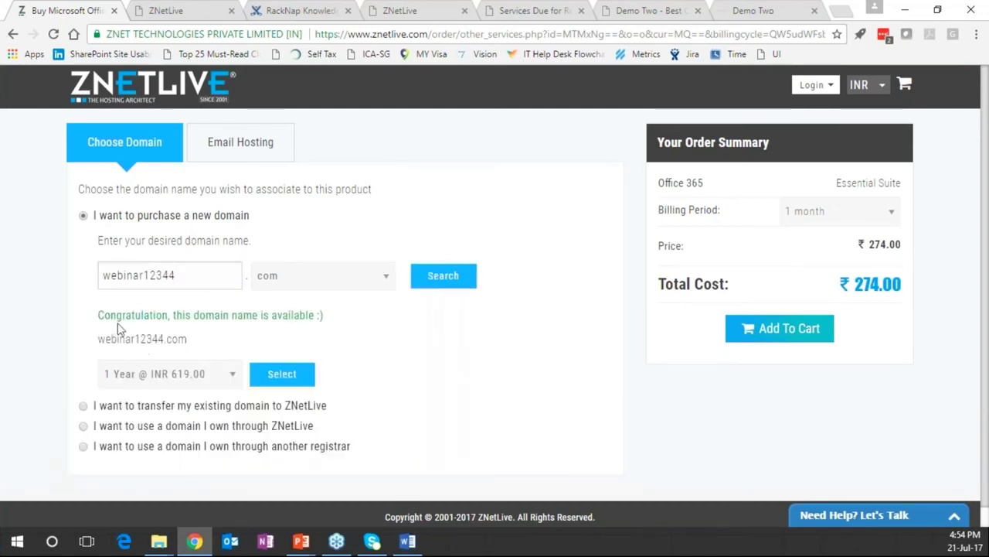
left_click(283, 375)
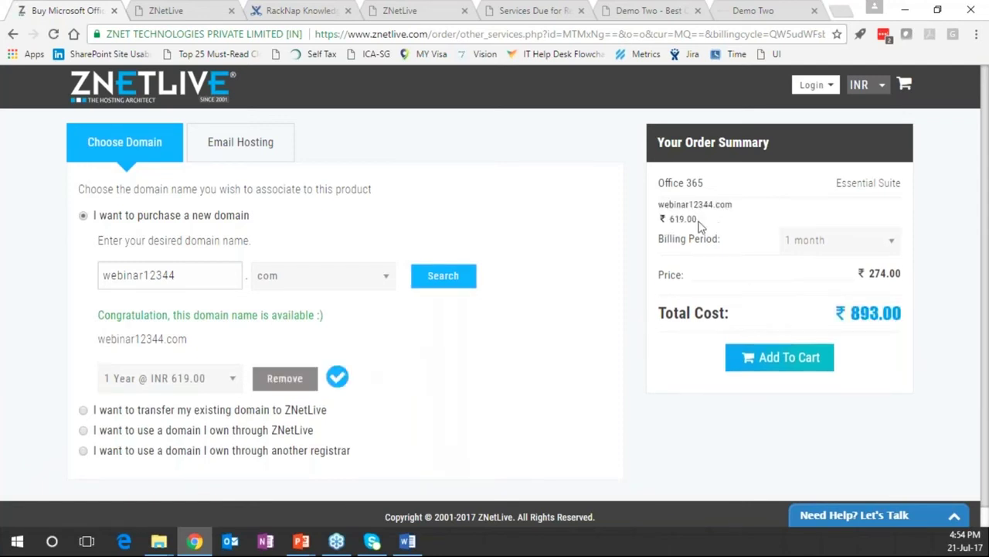
left_click(881, 242)
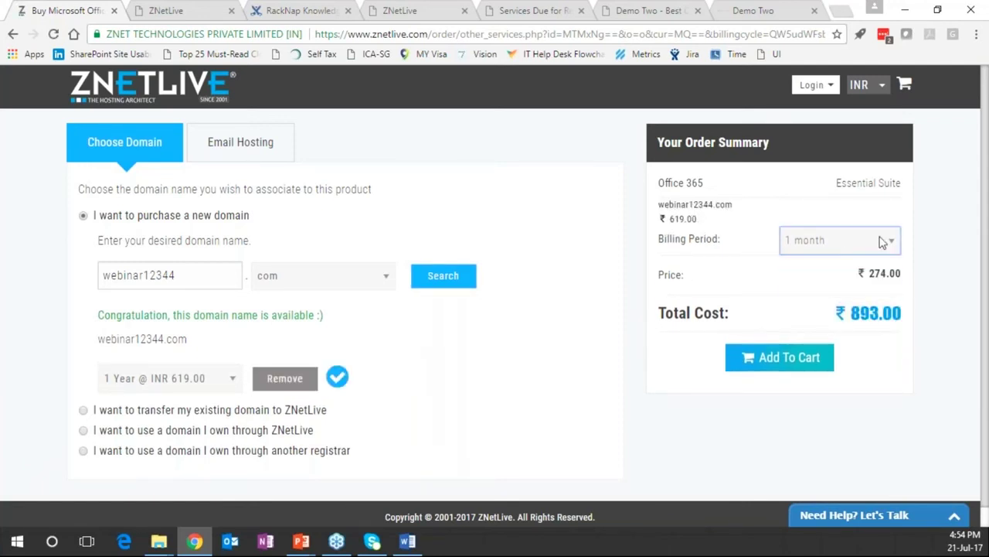
left_click(776, 374)
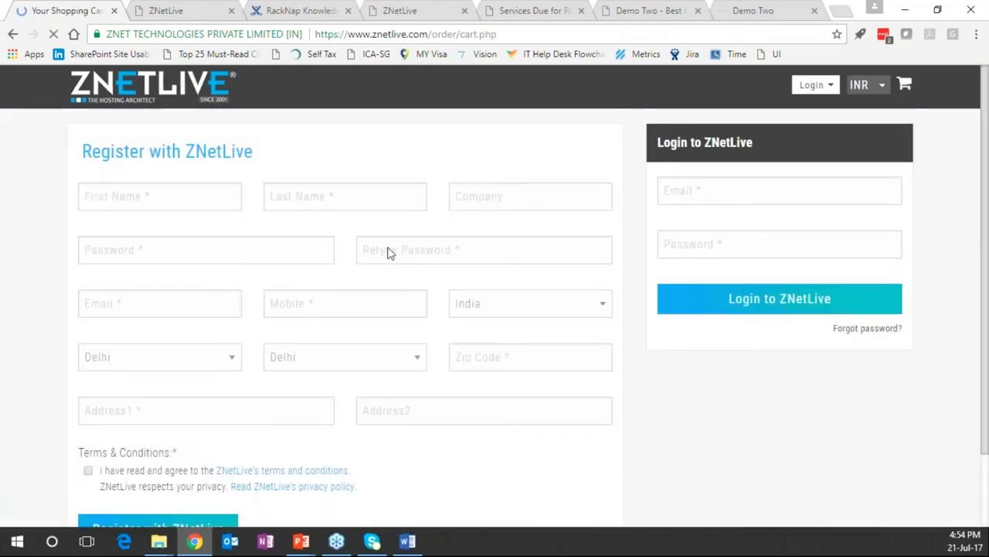
Log in to the ZNetLive cart with the account e-mail and password to reach Payment Method
left_click(726, 197)
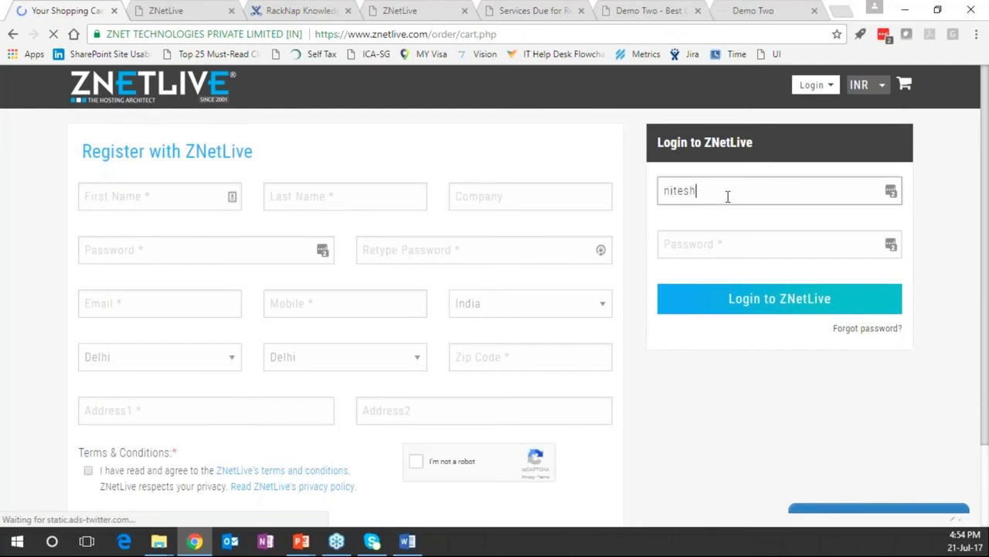
key("ctrl+Tab")
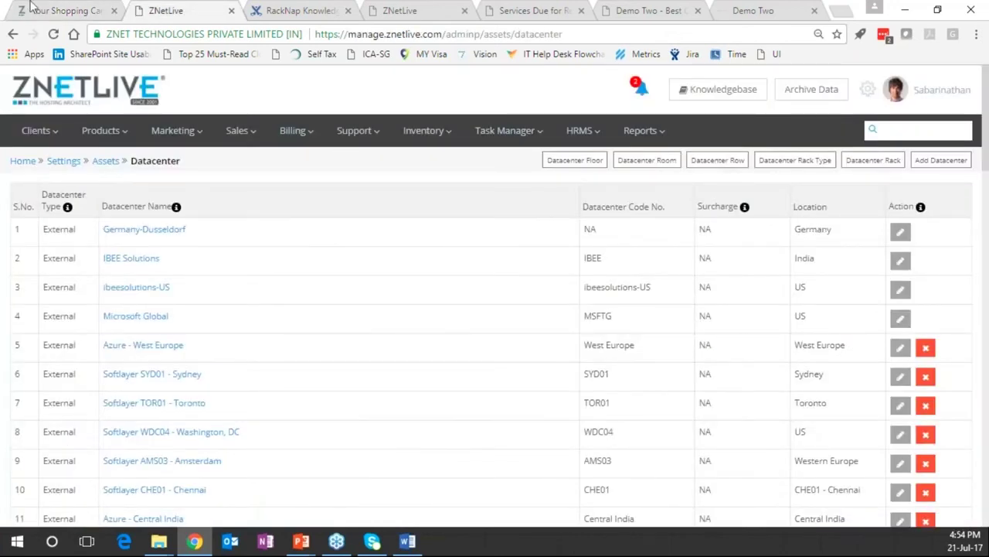
left_click(77, 12)
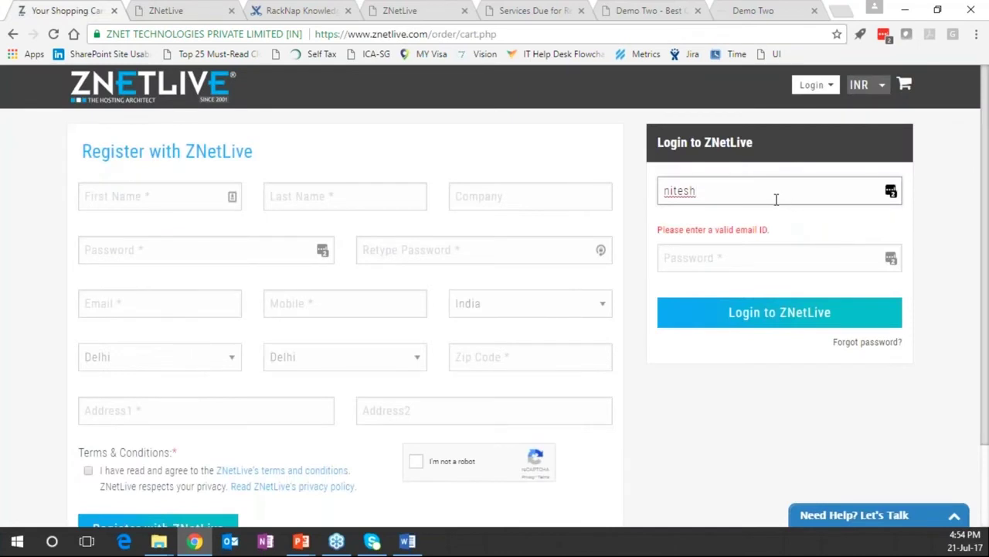
type("@znetlive.com")
key("Tab")
type("*********")
key("ctrl+a")
type("********")
key("Return")
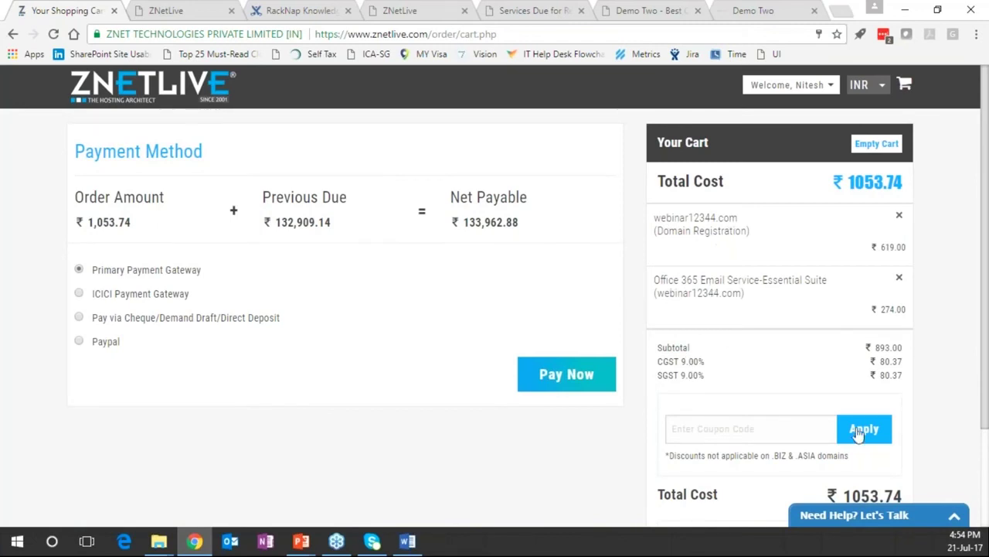
Review the ₹133,962.88 payment page, then log out from the Welcome account menu
scroll(922, 454, "down", 1)
scroll(920, 454, "down", 2)
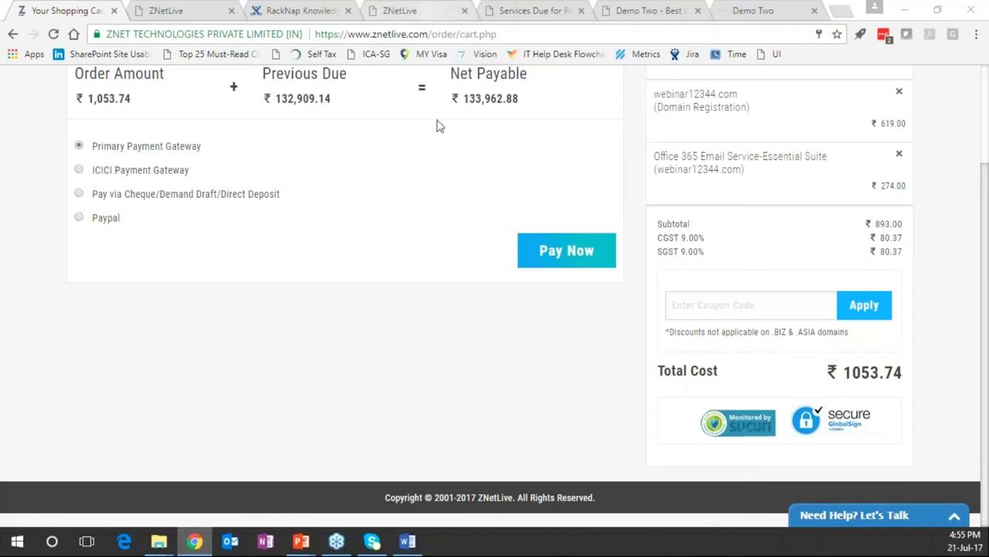
scroll(452, 345, "up", 1)
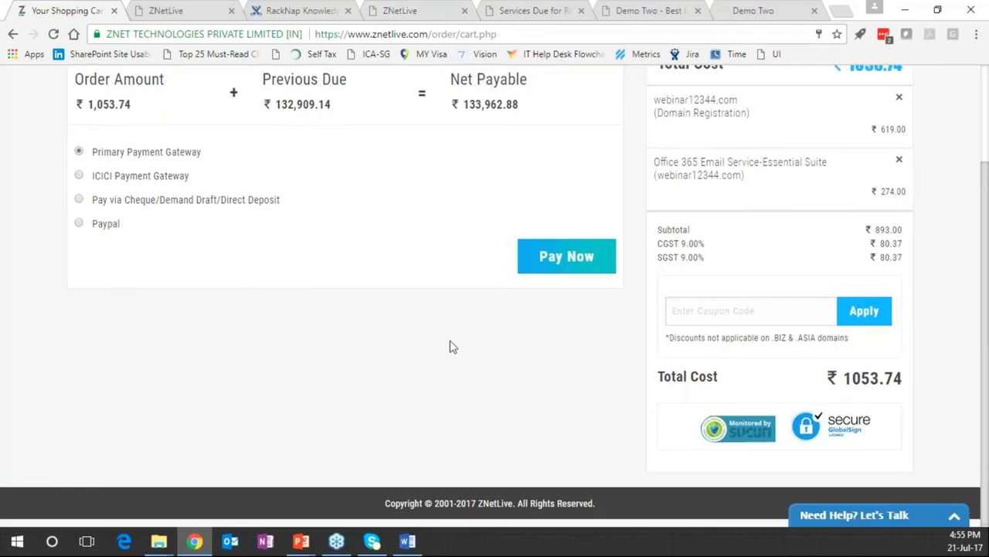
scroll(451, 344, "up", 3)
left_click(788, 85)
left_click(780, 348)
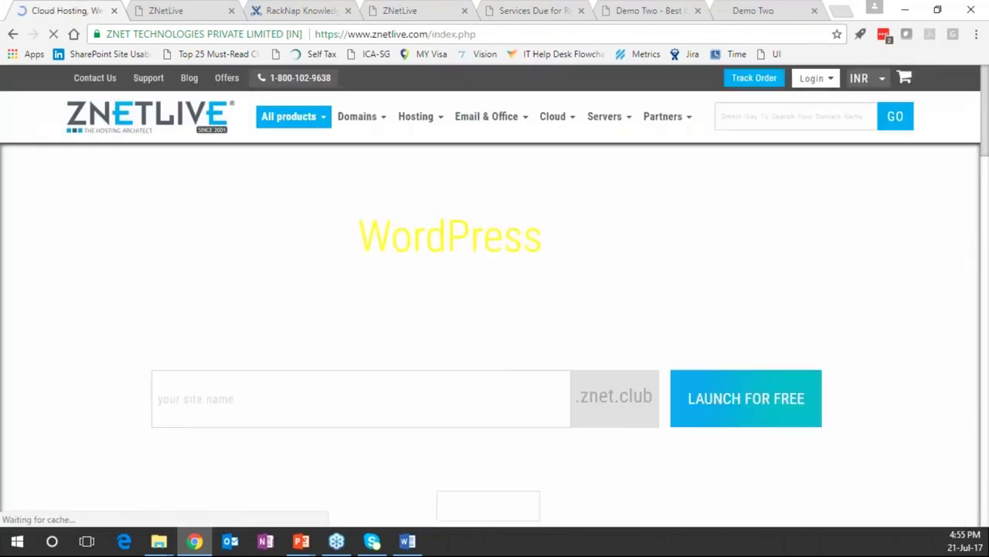
Look at the Services Due for Renewal tab, then bring up the Demo Two website
left_click(537, 11)
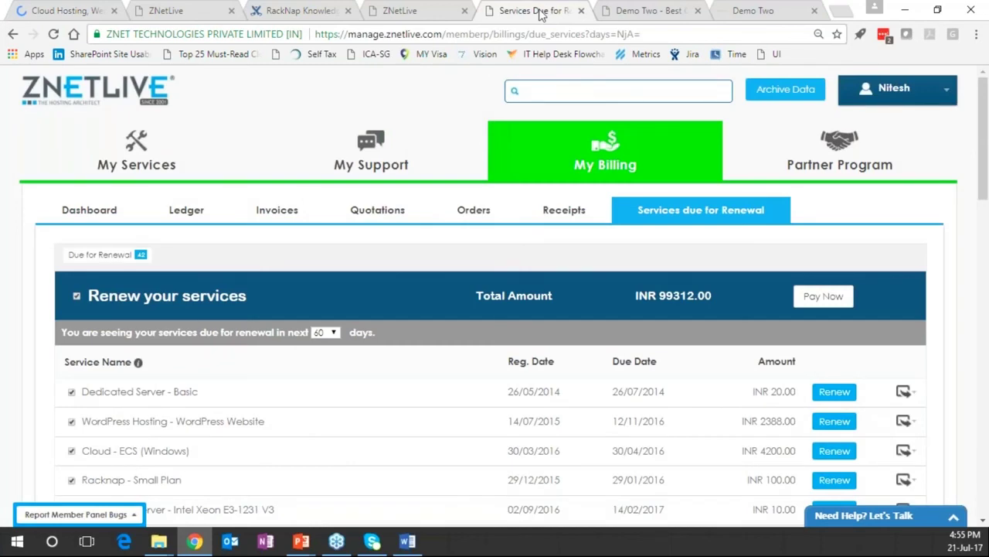
left_click(636, 13)
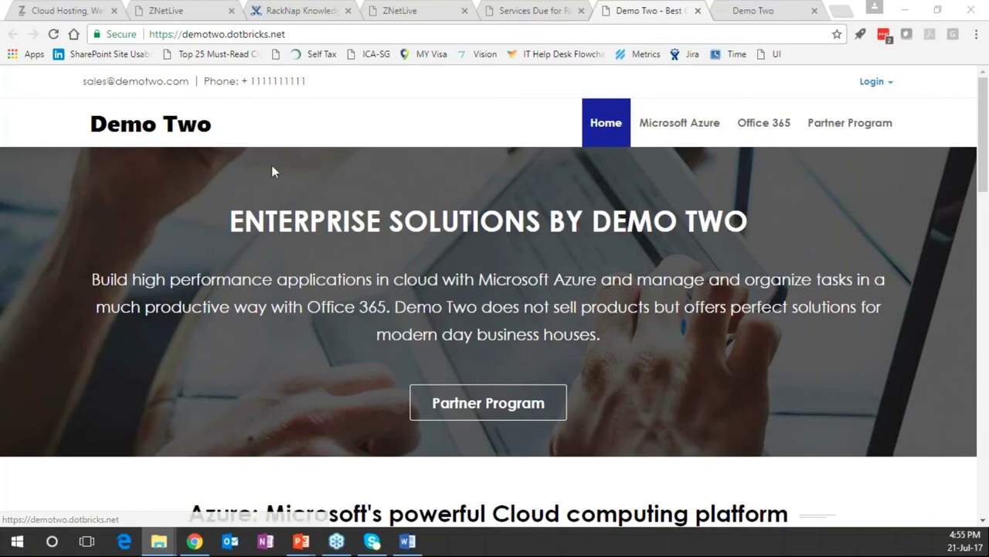
Browse the Demo Two home page and the Microsoft Azure page
scroll(352, 223, "down", 1)
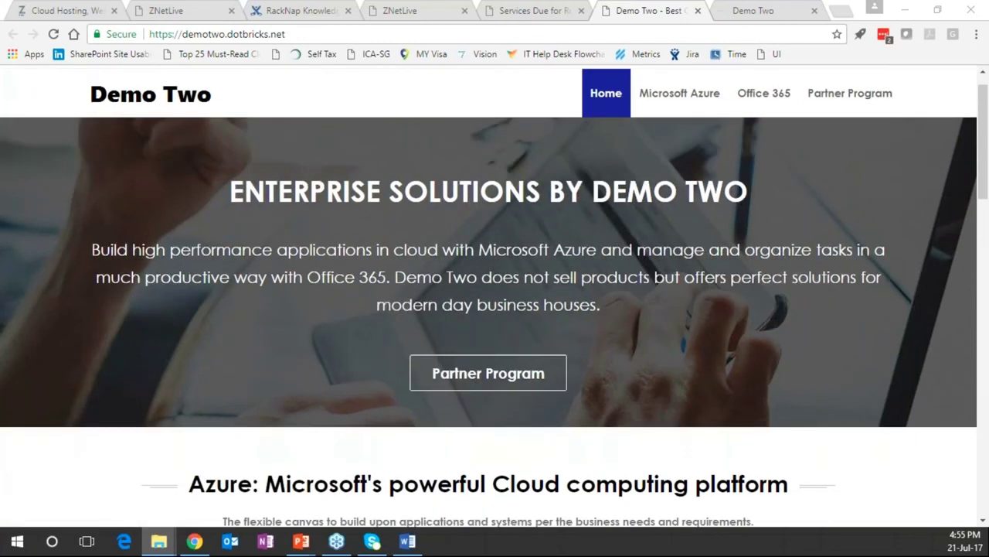
scroll(893, 271, "down", 10)
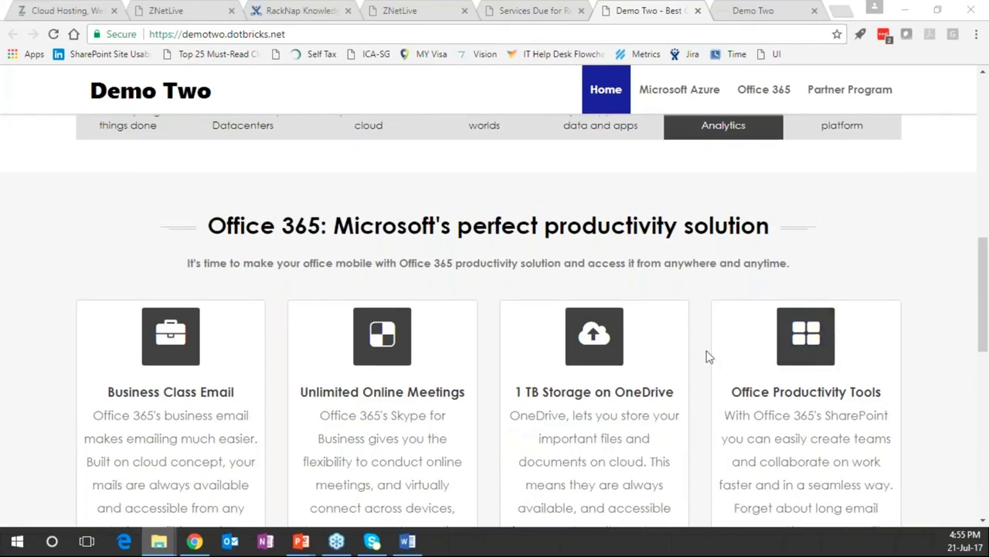
scroll(637, 248, "up", 15)
left_click(680, 122)
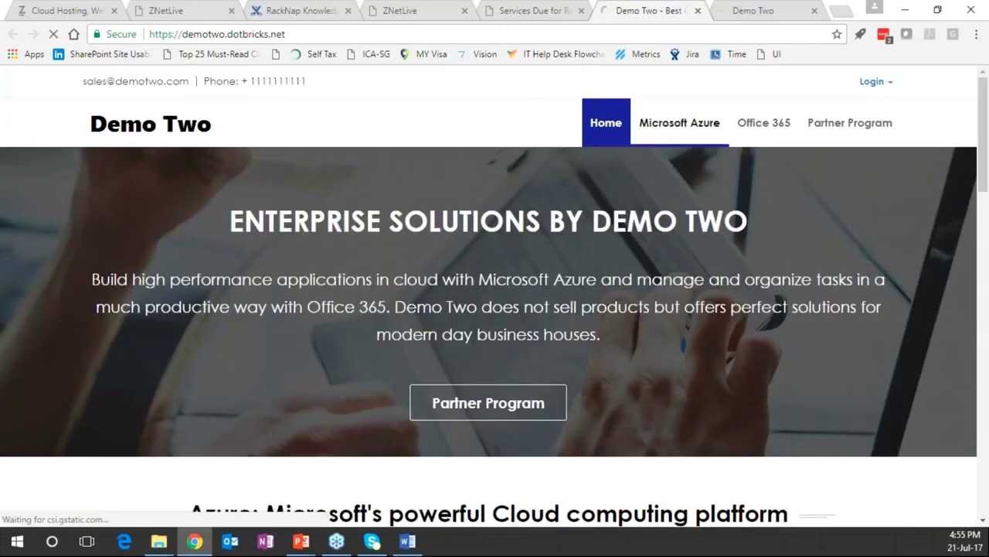
scroll(488, 309, "down", 1)
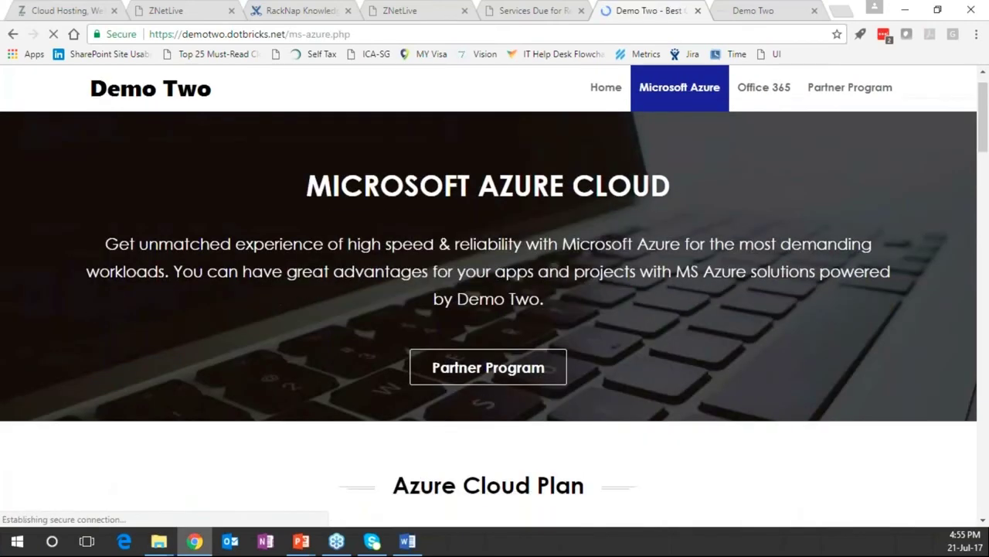
scroll(488, 309, "down", 4)
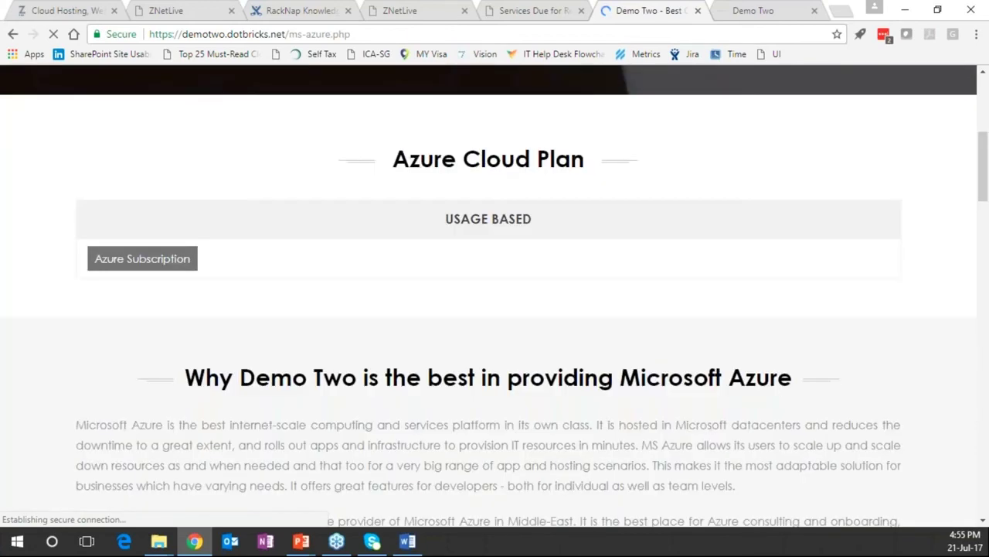
scroll(489, 309, "up", 4)
scroll(758, 123, "up", 1)
Browse the Office 365 page
left_click(758, 124)
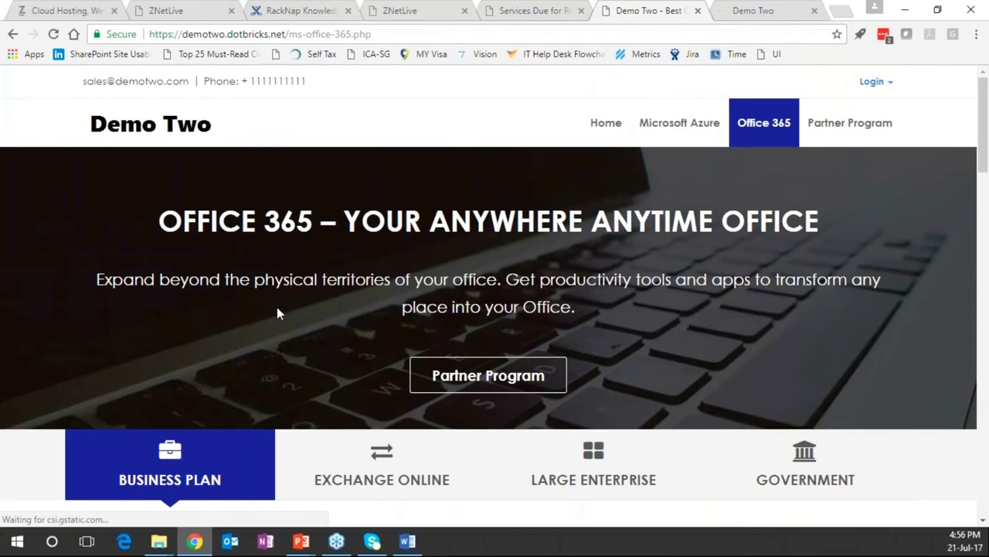
scroll(277, 307, "down", 3)
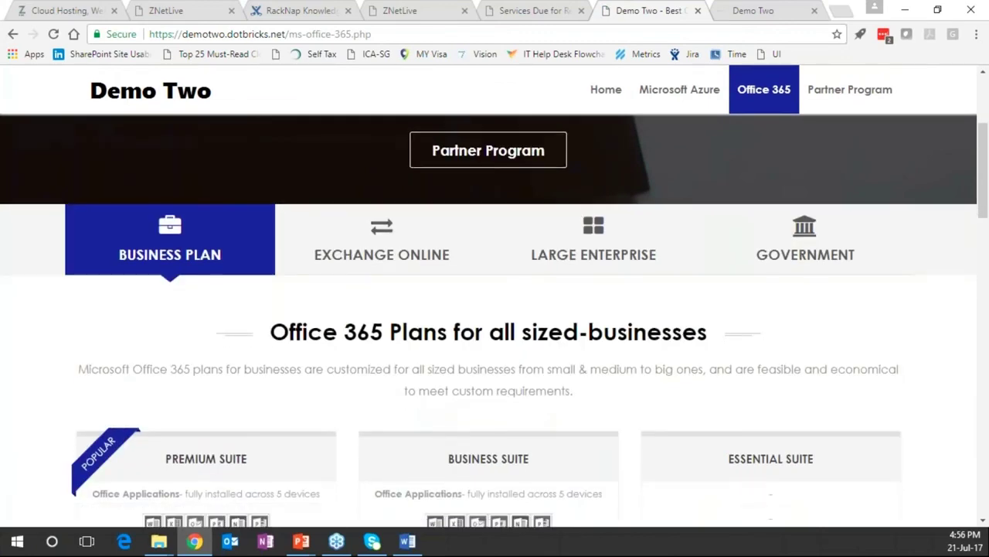
scroll(494, 309, "down", 2)
scroll(495, 309, "up", 3)
Show the Exchange Online and Large Enterprise plans, then go to Partner Program
left_click(382, 310)
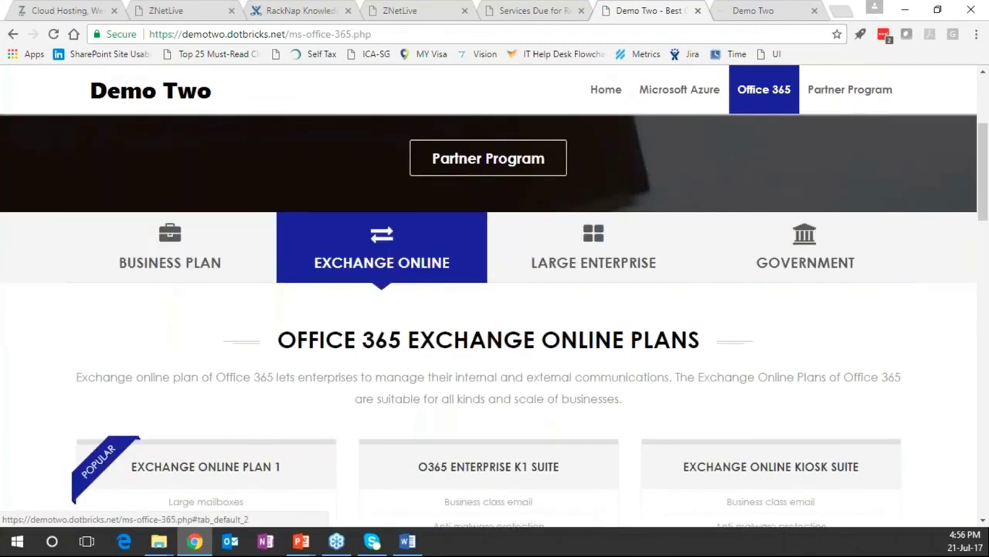
scroll(382, 310, "down", 3)
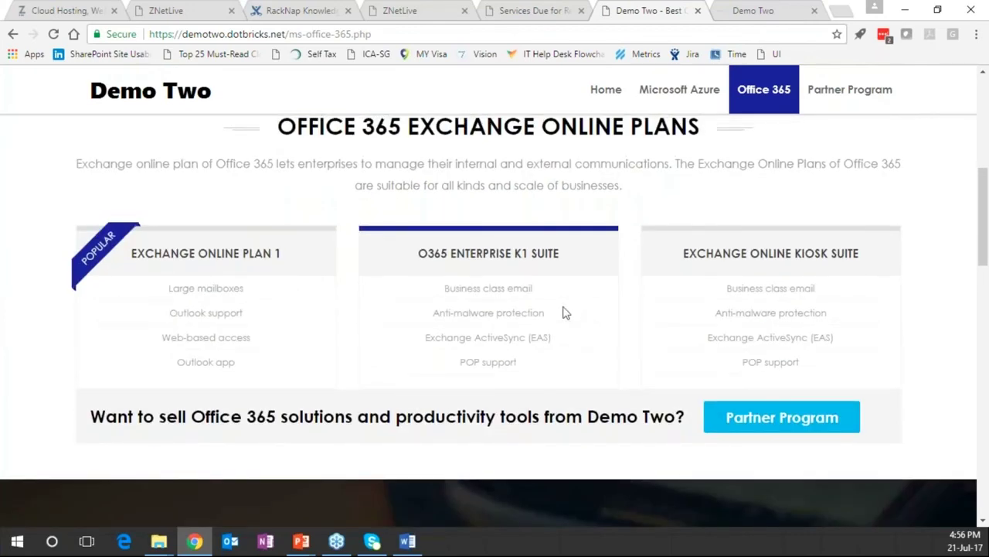
scroll(563, 312, "up", 3)
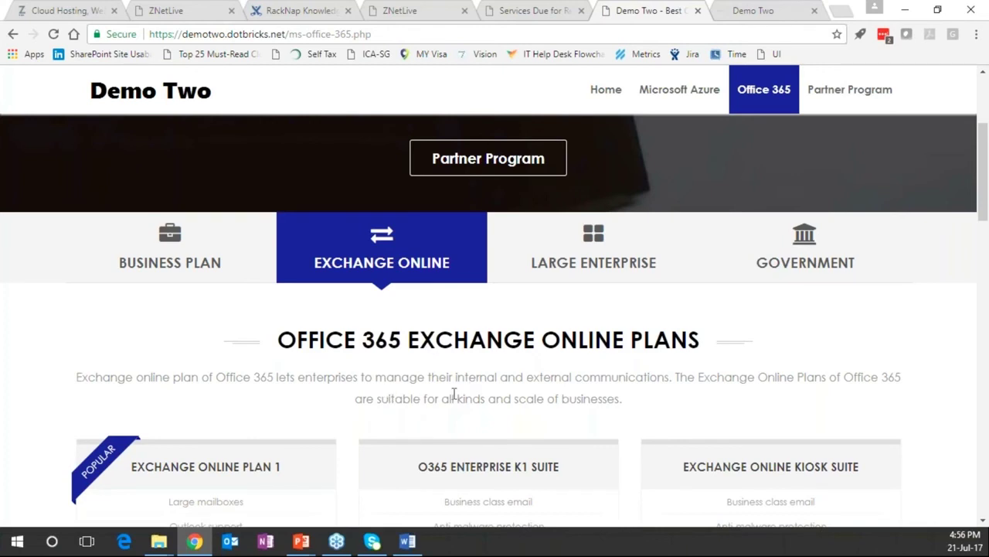
left_click(587, 277)
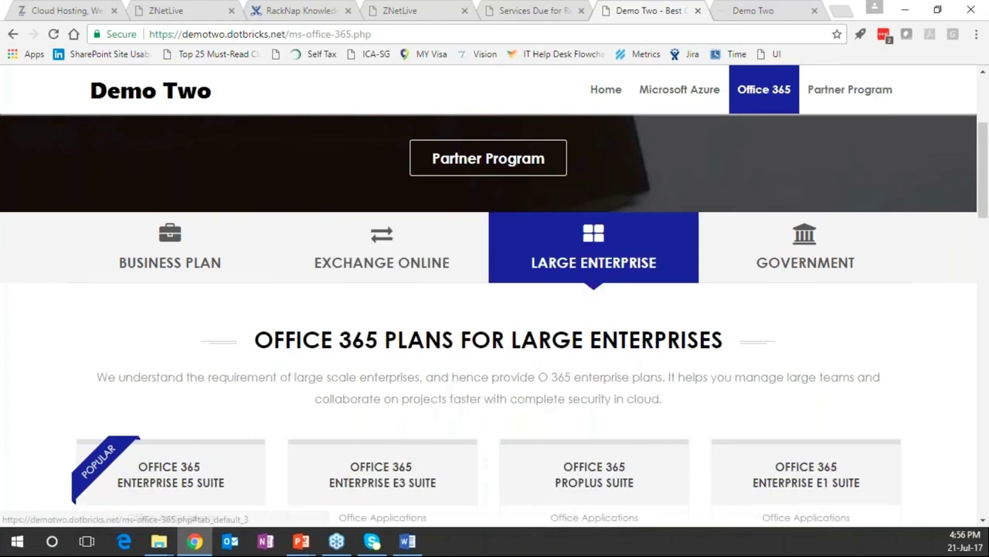
scroll(456, 418, "up", 3)
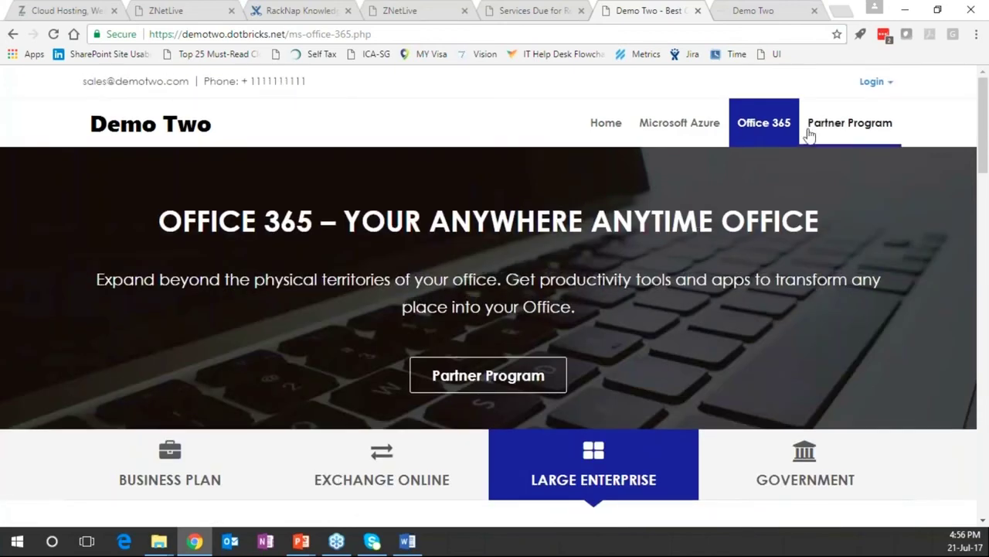
left_click(846, 132)
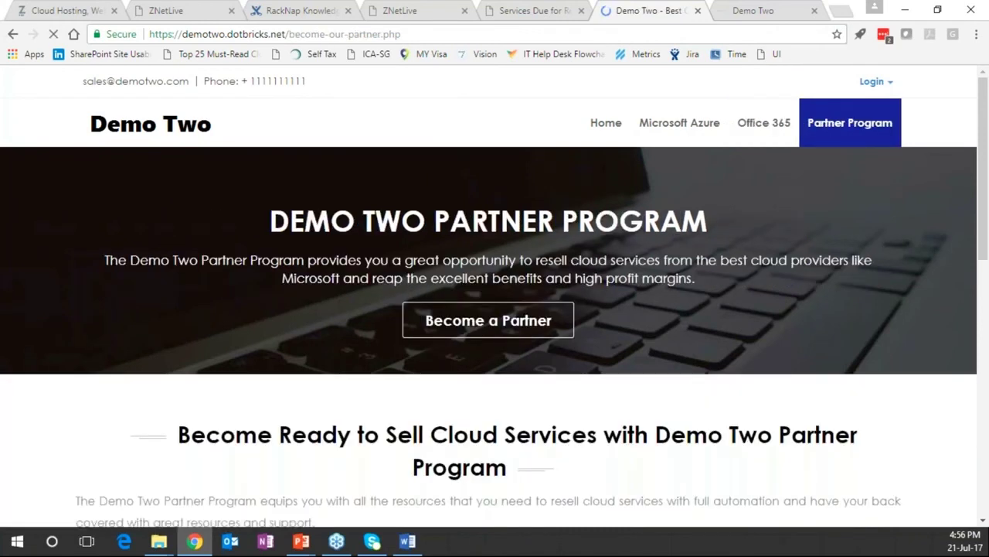
Return to the browser and scroll through the Partner Program page
key("alt+Tab")
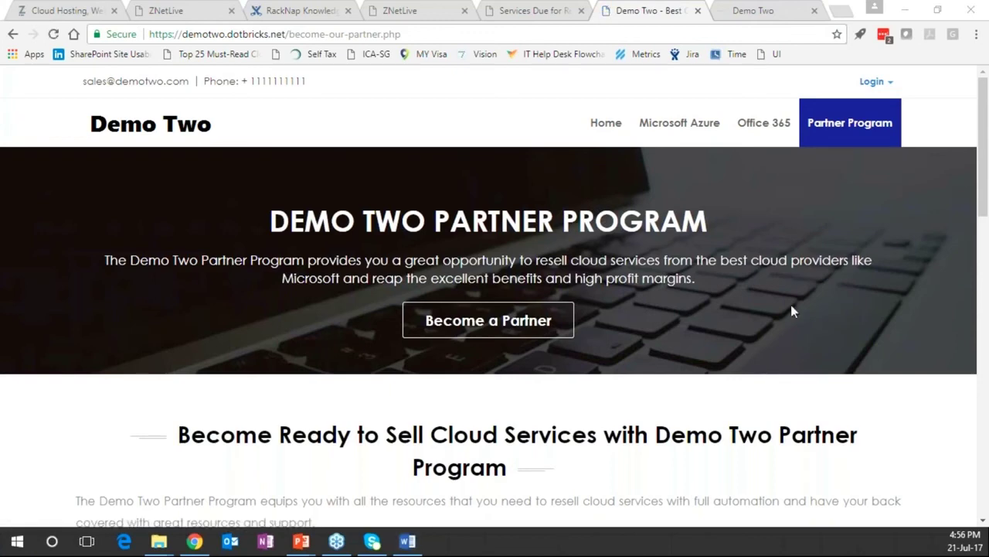
left_click(192, 299)
scroll(192, 300, "down", 1)
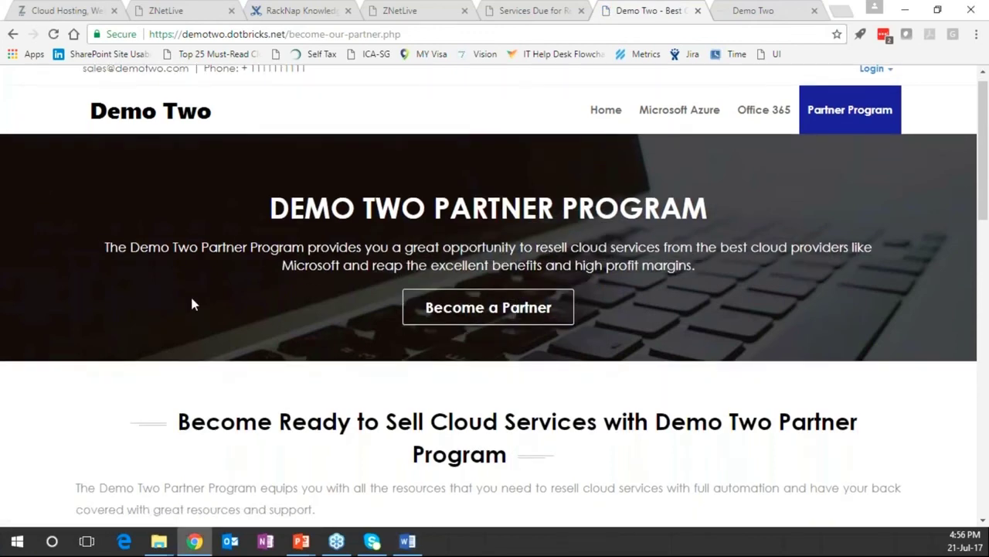
scroll(192, 299, "down", 5)
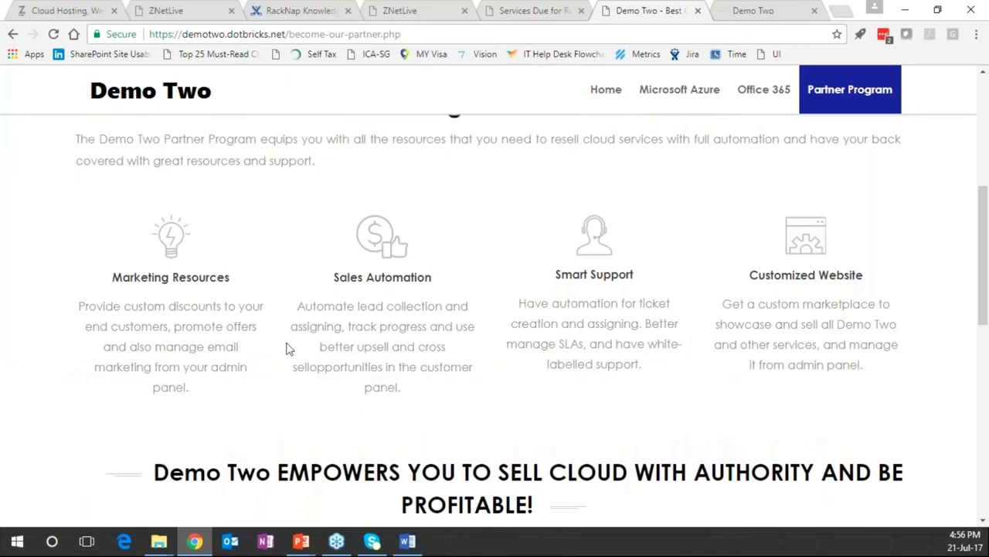
scroll(285, 347, "down", 1)
scroll(285, 347, "up", 5)
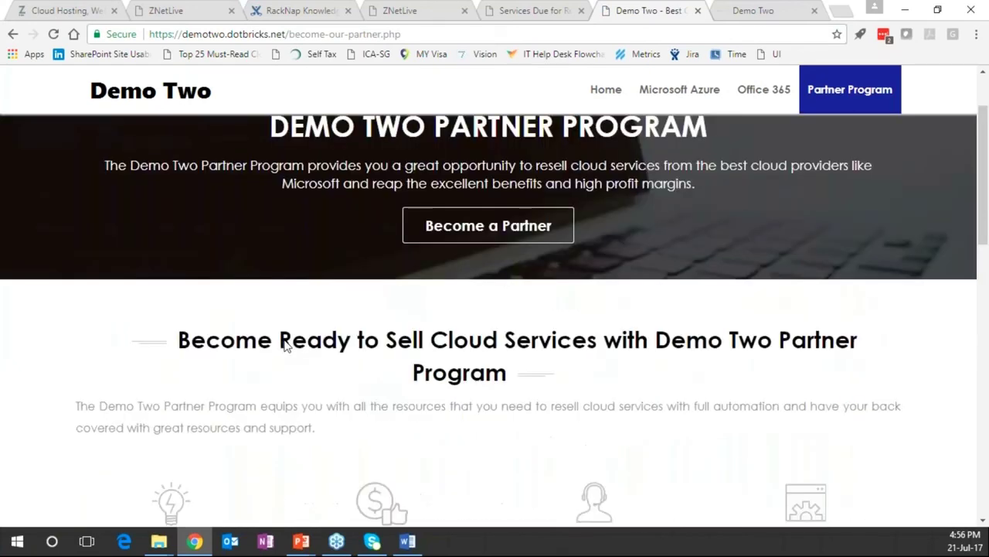
scroll(284, 347, "up", 2)
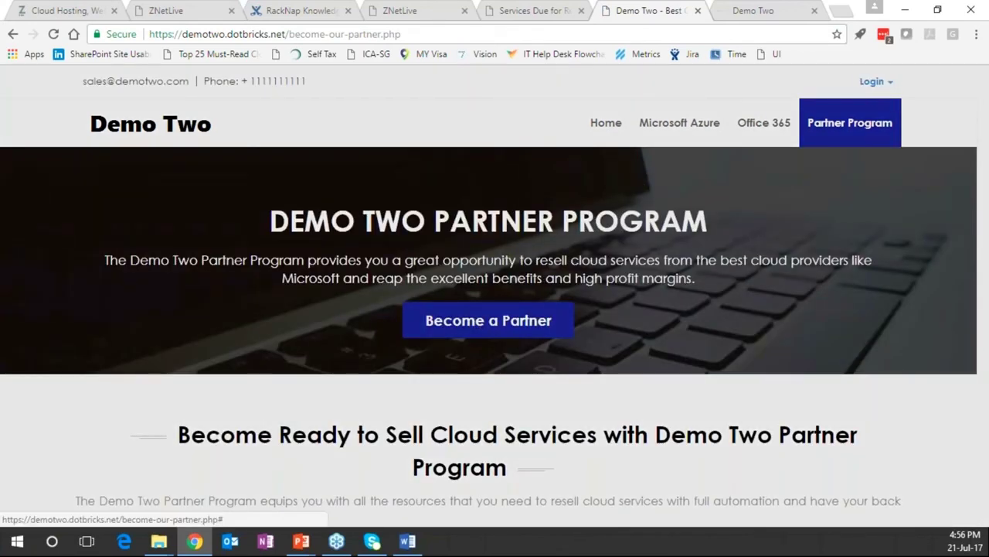
Open the Become a Partner form and cancel the MOA for LLC Companies upload without attaching a file
left_click(464, 320)
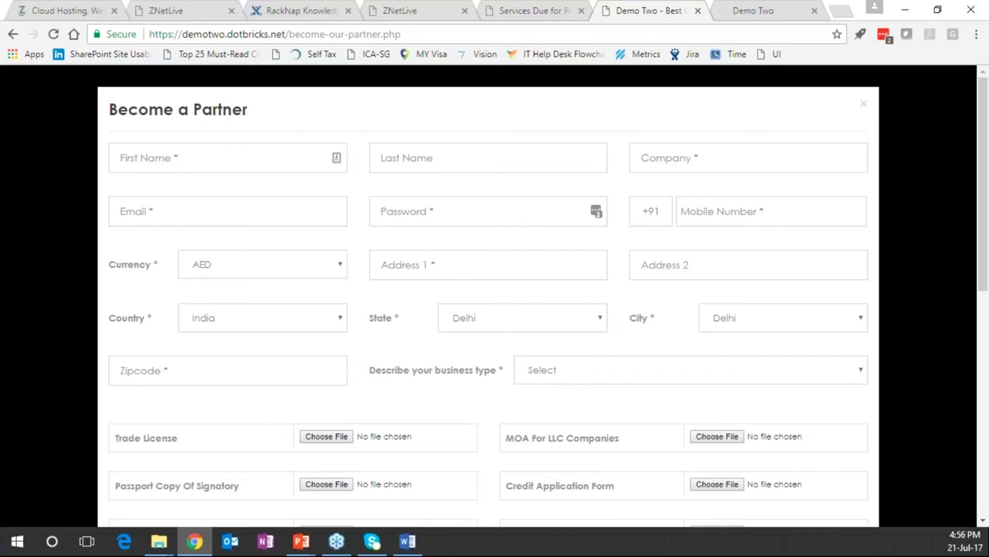
scroll(503, 192, "down", 6)
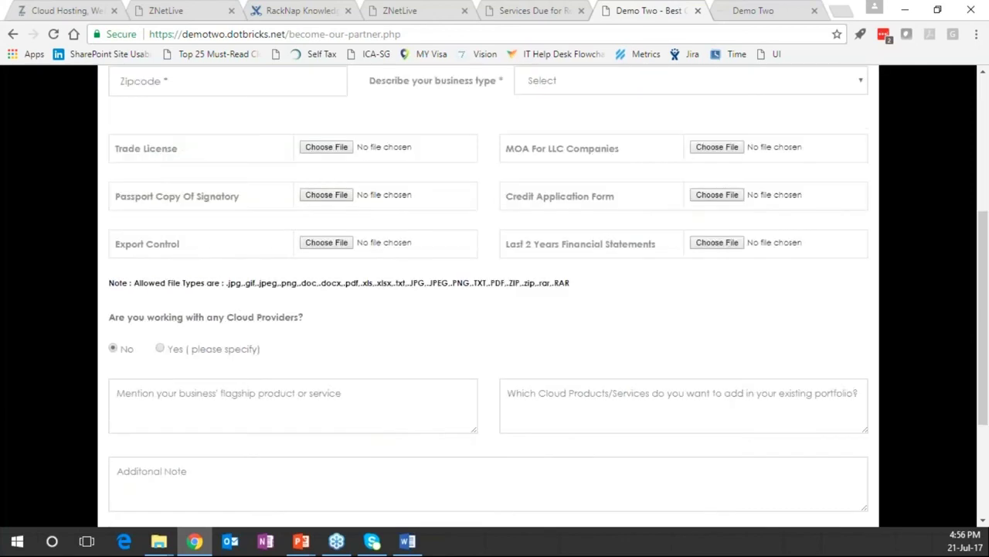
scroll(671, 223, "up", 3)
left_click(723, 217)
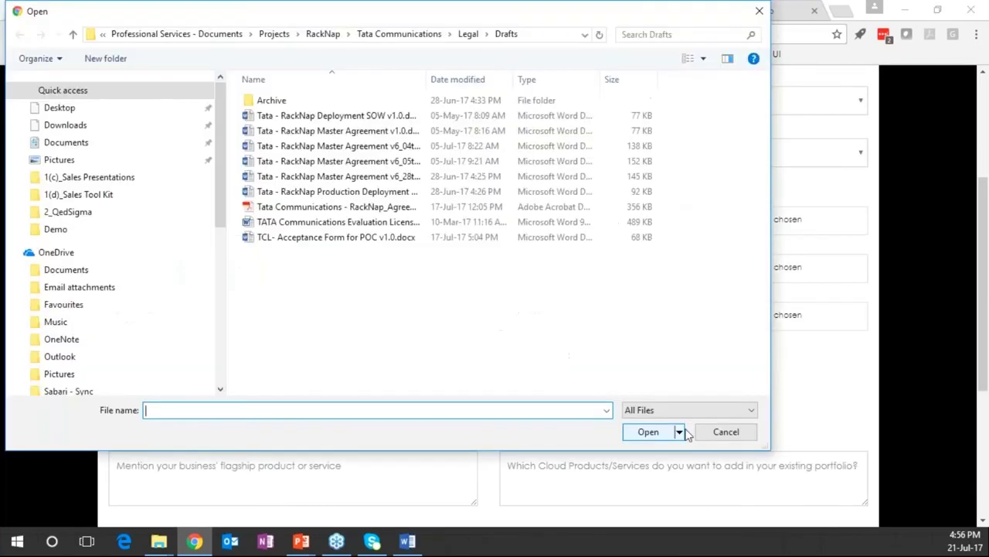
left_click(730, 435)
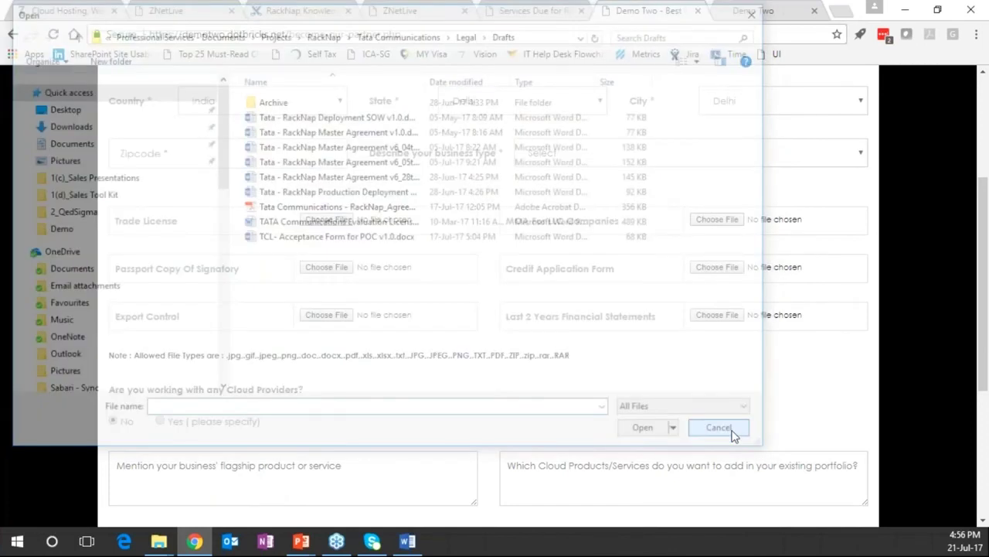
scroll(218, 490, "down", 3)
scroll(186, 489, "down", 1)
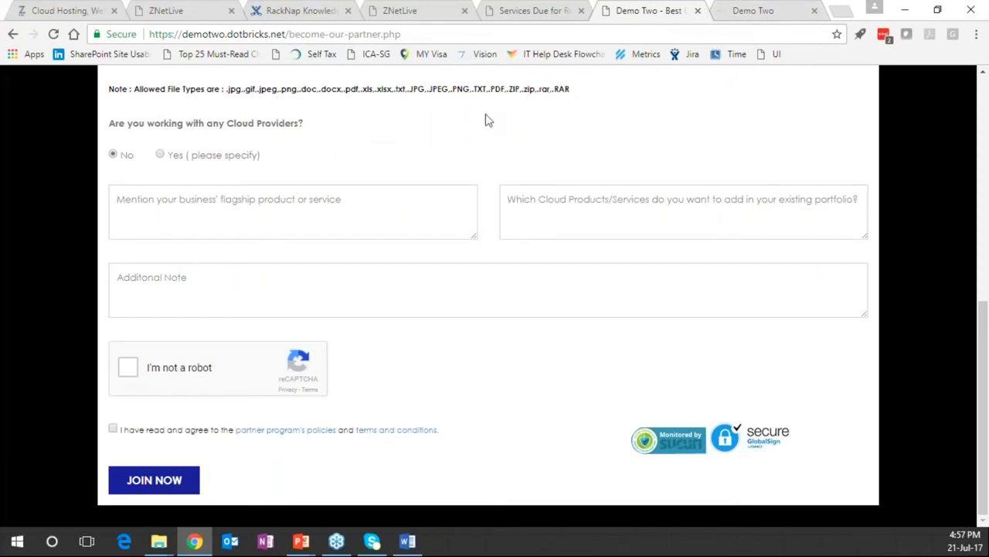
left_click(756, 12)
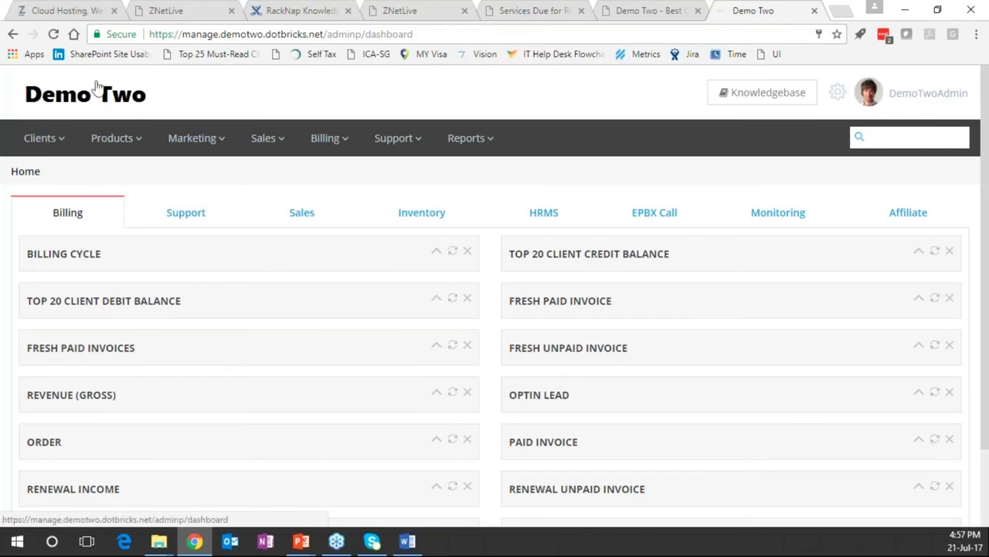
Open Clients > Partners > Partner Program > List to view partner sign-up requests
left_click(42, 141)
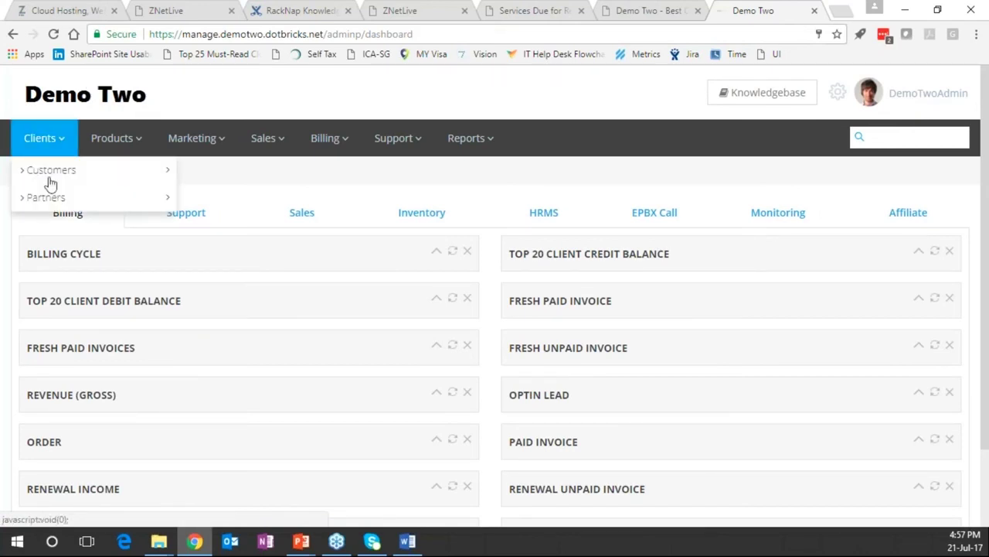
mouse_move(75, 203)
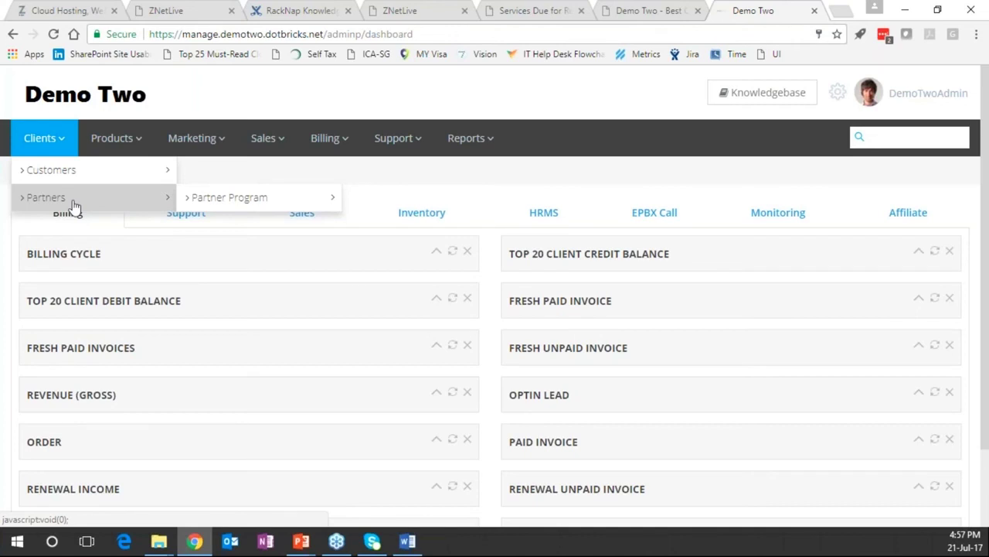
mouse_move(232, 198)
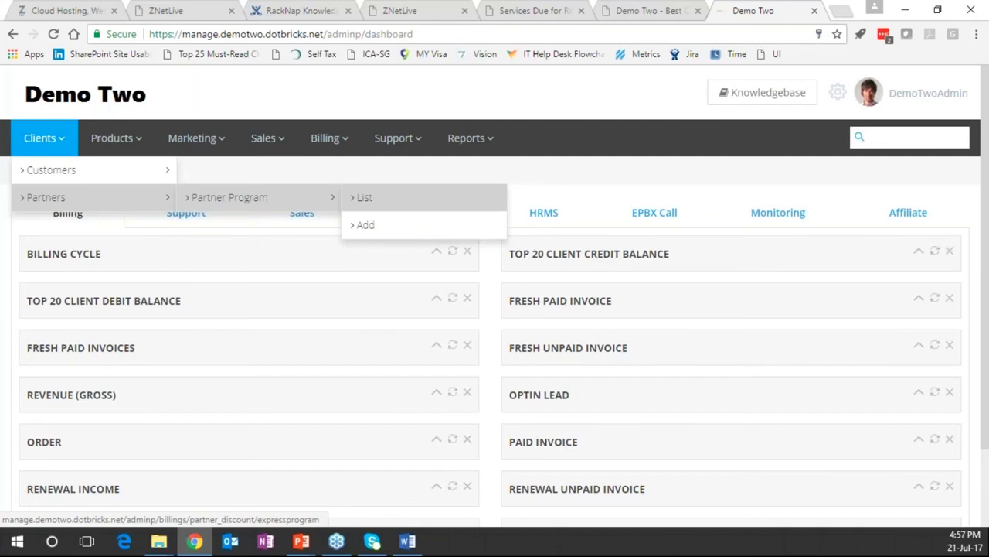
left_click(364, 197)
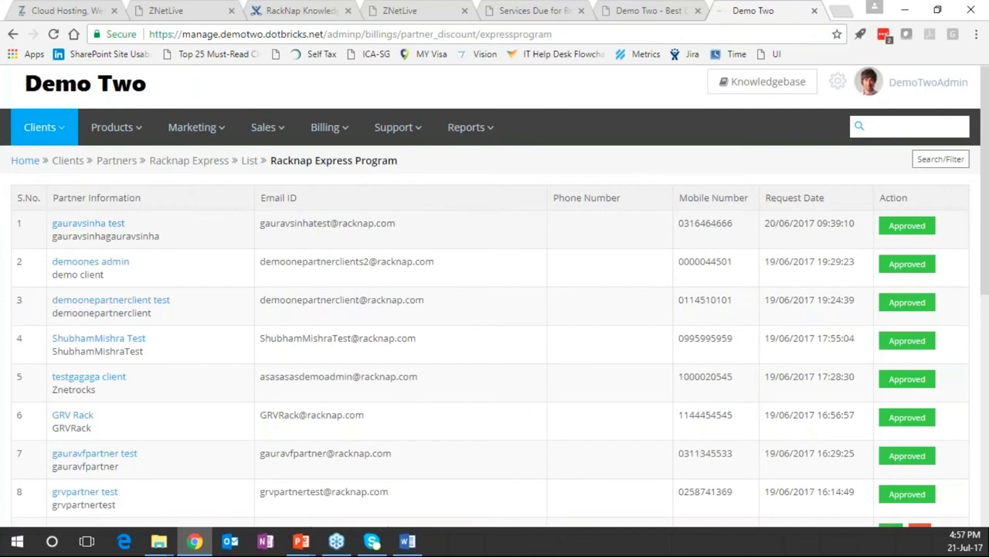
scroll(893, 293, "down", 3)
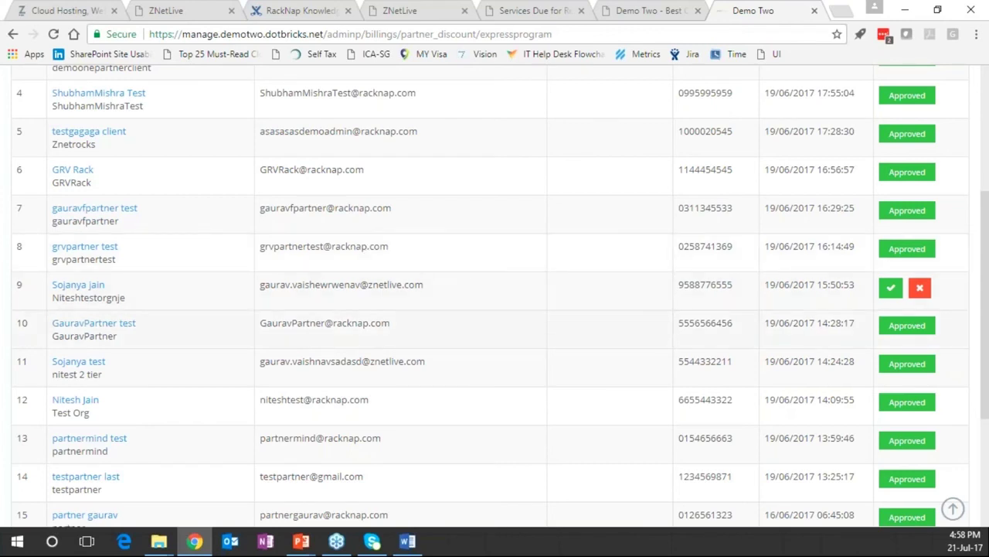
scroll(330, 301, "up", 1)
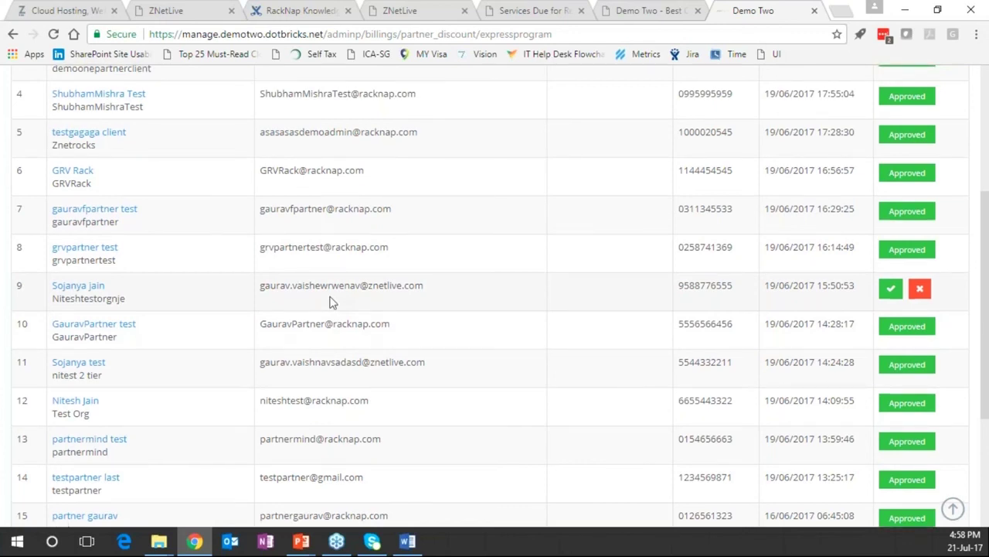
scroll(482, 240, "up", 3)
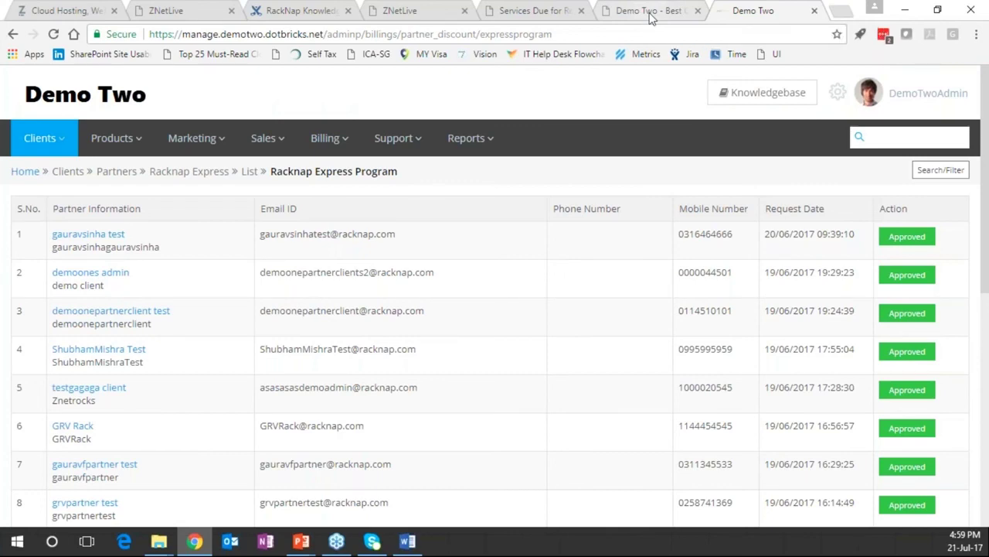
Go back to the partner form tab and close the admin panel tab
left_click(649, 17)
scroll(415, 294, "up", 3)
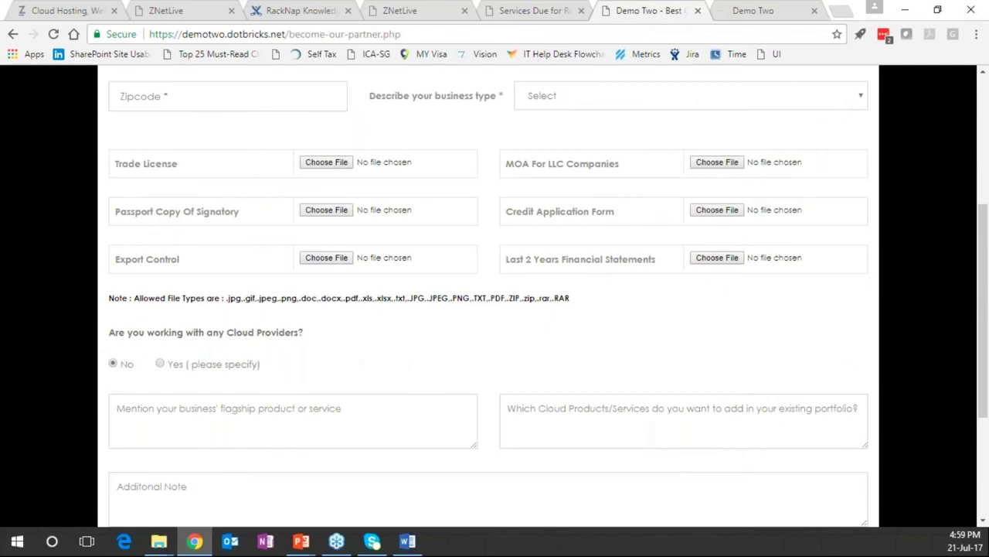
scroll(875, 162, "up", 4)
scroll(875, 162, "down", 2)
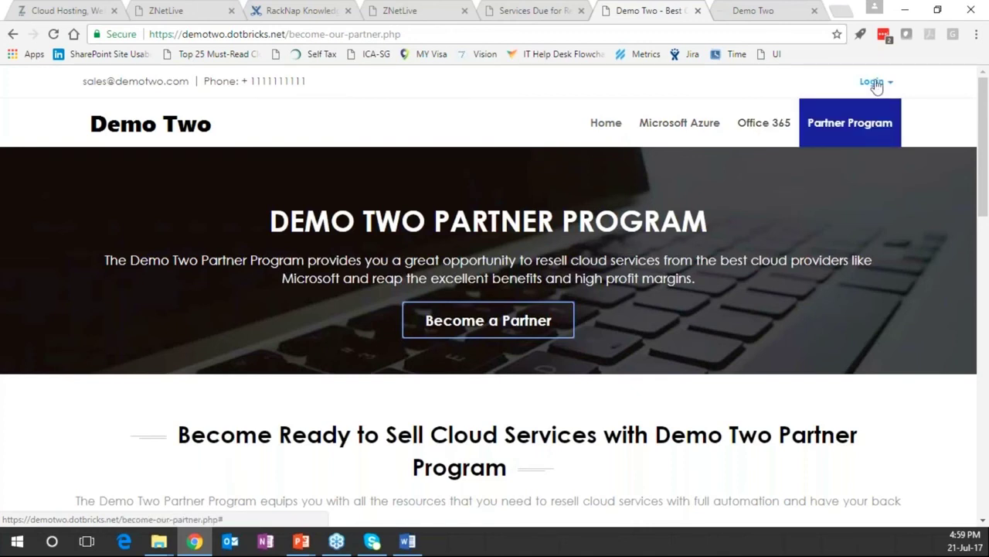
left_click(741, 16)
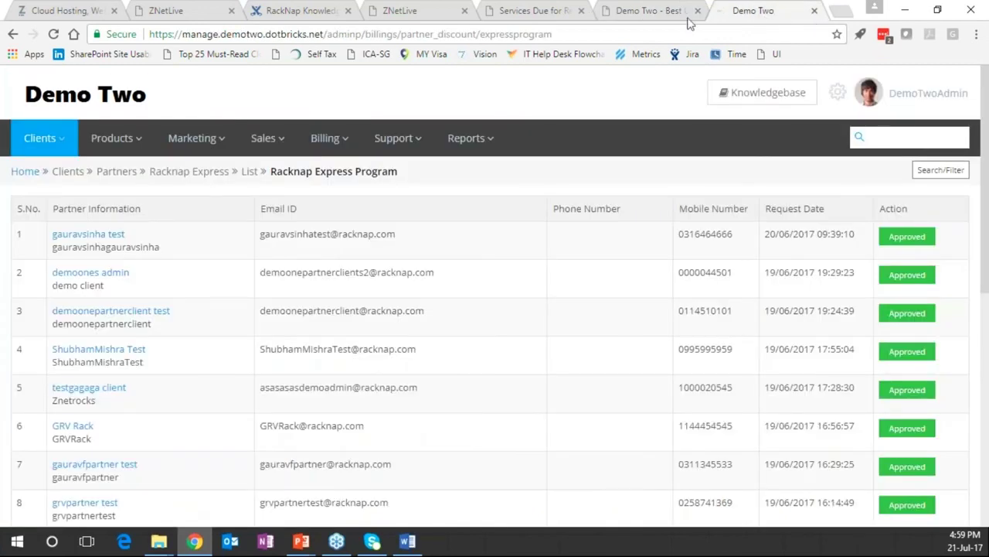
left_click(657, 14)
left_click(761, 12)
left_click(814, 11)
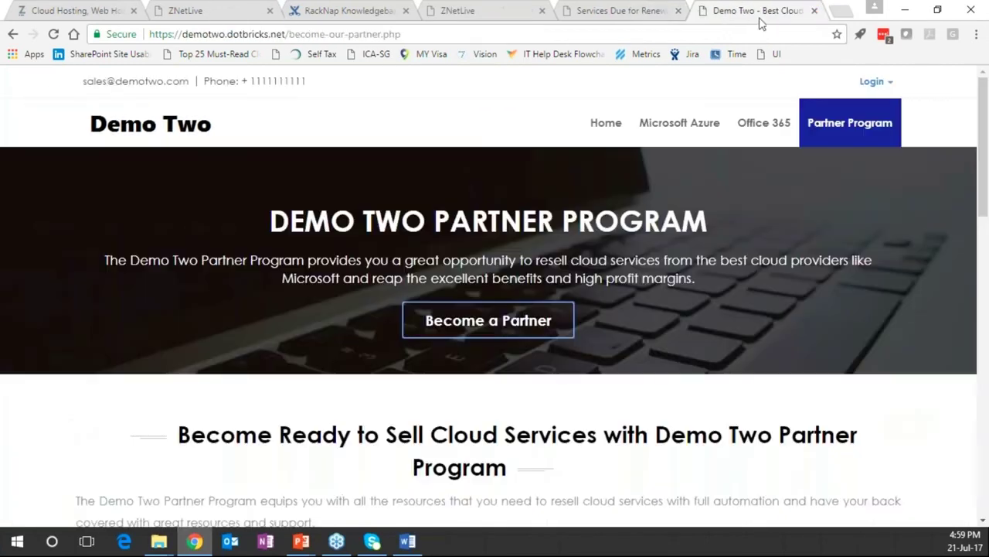
Sign in on the Partner Program page with the partner's e-mail and password
left_click(872, 81)
left_click(880, 121)
key("alt+Tab")
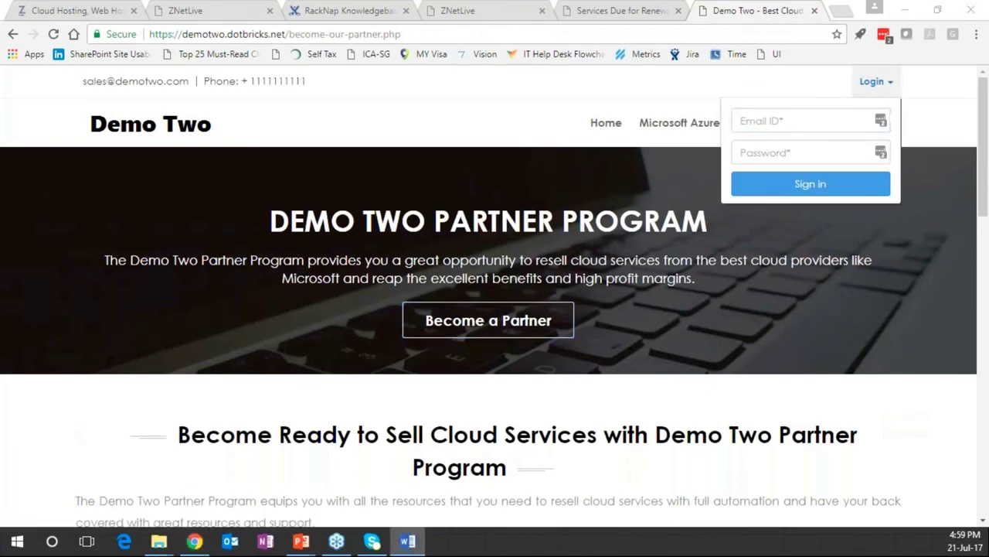
left_click(796, 119)
key("ctrl+v")
left_click(833, 154)
type("********")
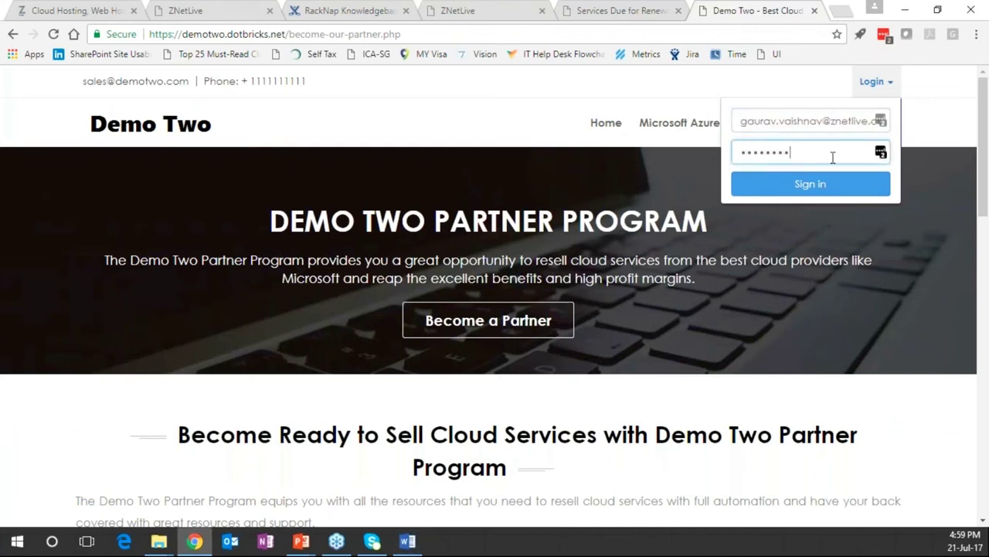
left_click(821, 186)
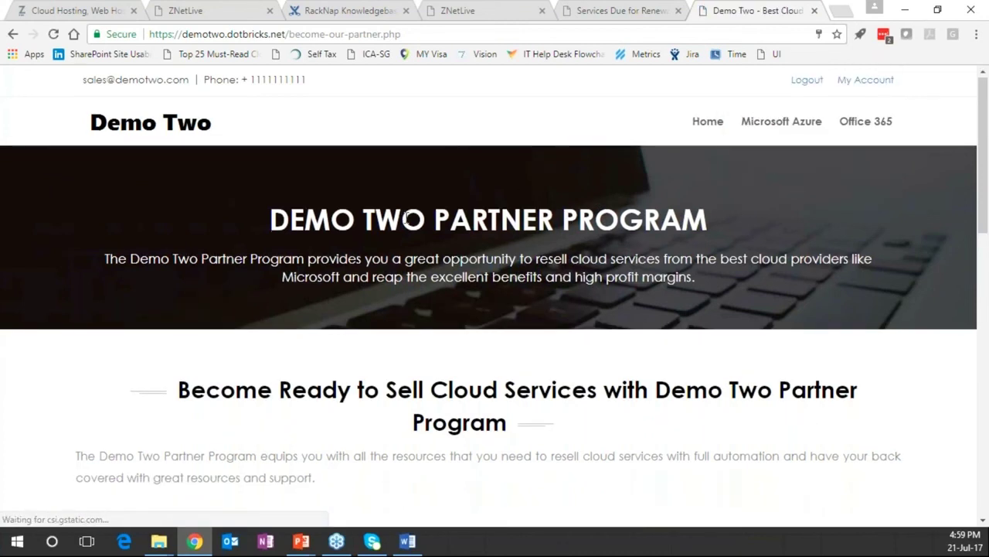
On the Office 365 plans page, order Premium Suite on the 5-year term at 44.09/month
left_click(866, 121)
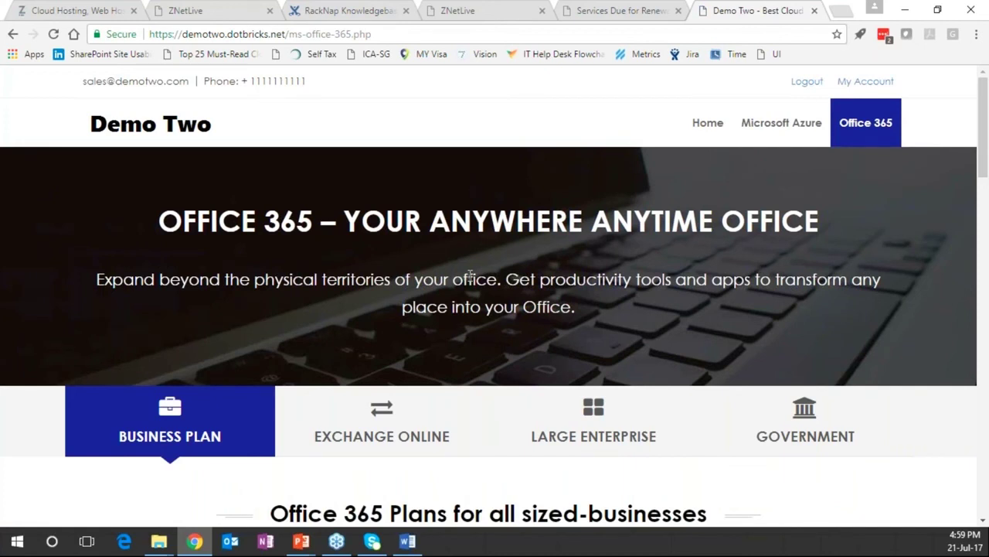
scroll(310, 300, "down", 1)
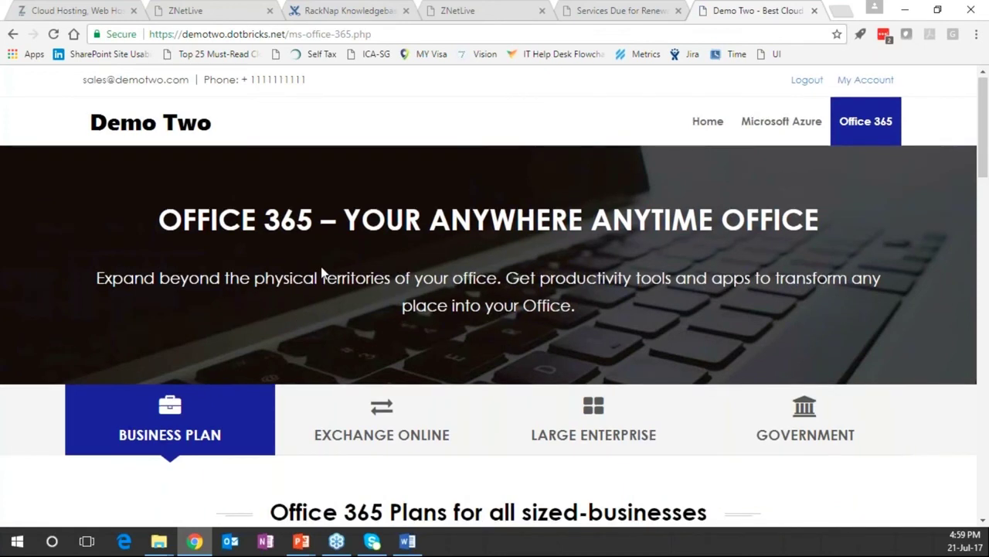
scroll(300, 317, "down", 3)
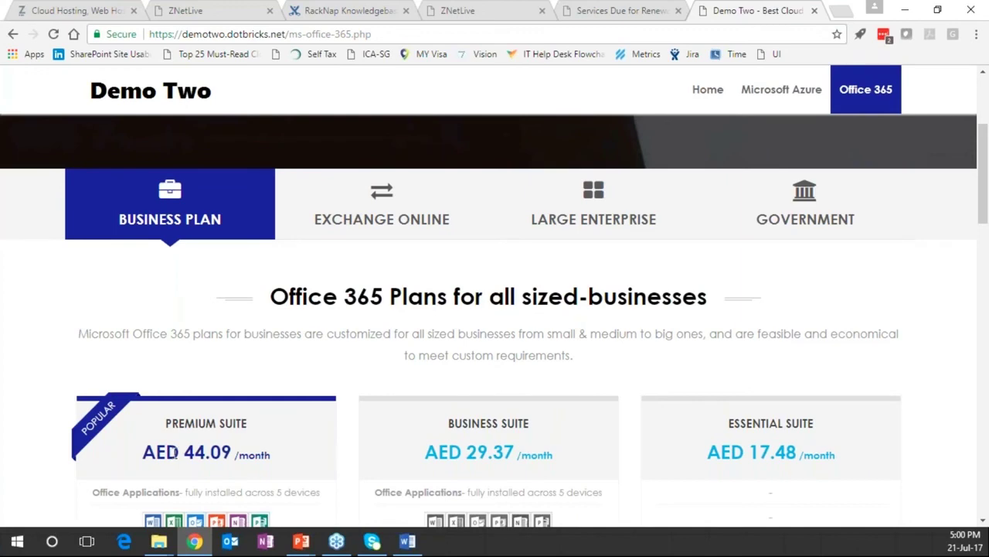
scroll(175, 451, "up", 1)
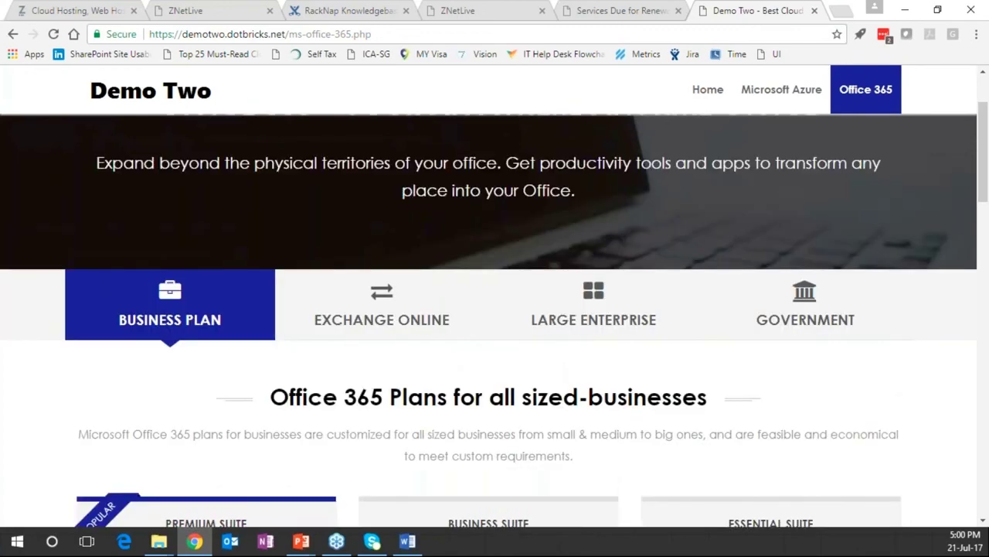
scroll(495, 309, "up", 2)
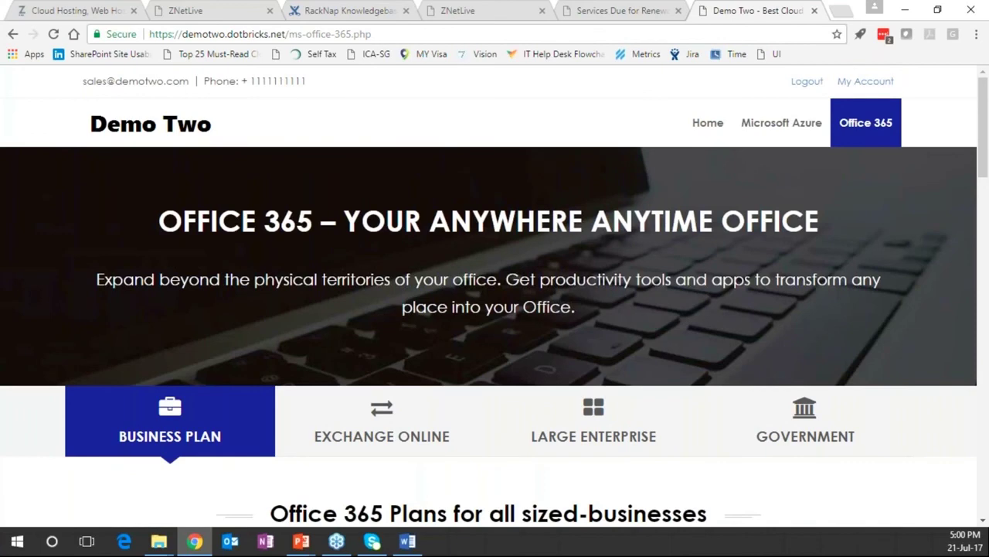
scroll(494, 309, "down", 1)
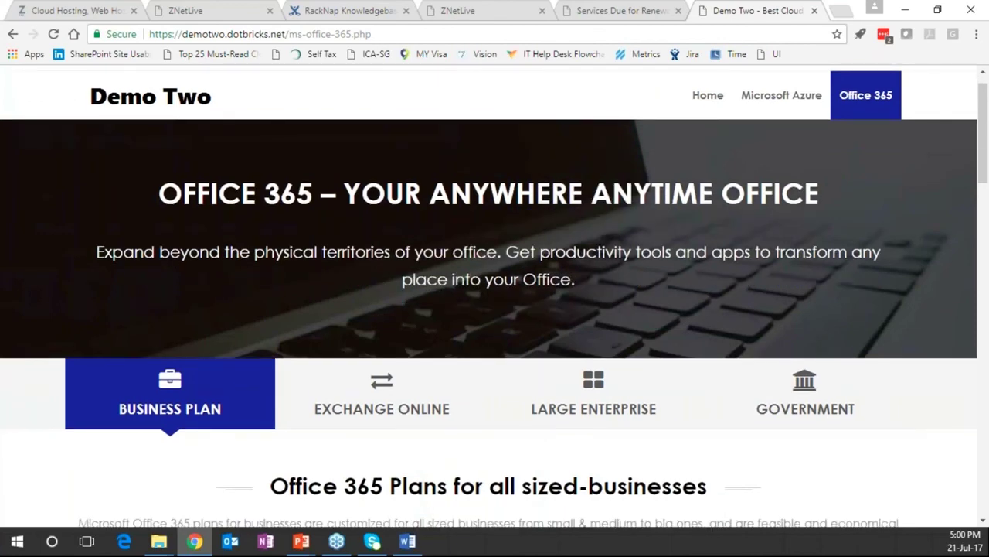
scroll(485, 242, "down", 5)
scroll(485, 242, "down", 3)
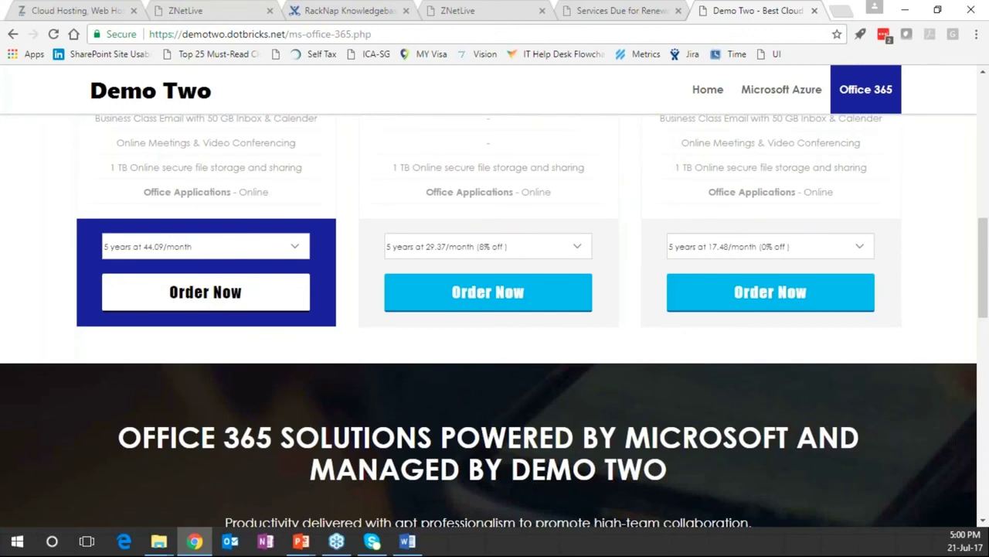
left_click(216, 246)
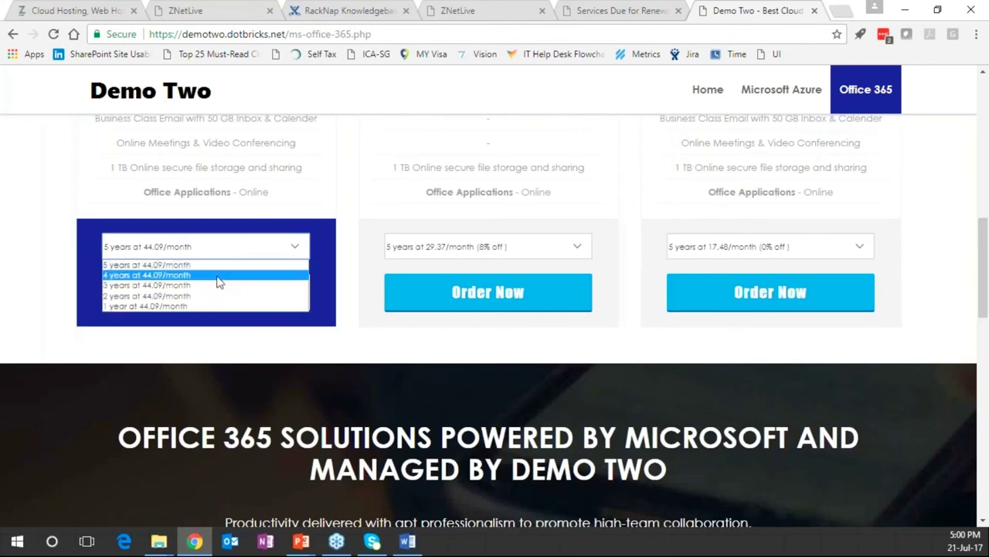
left_click(205, 264)
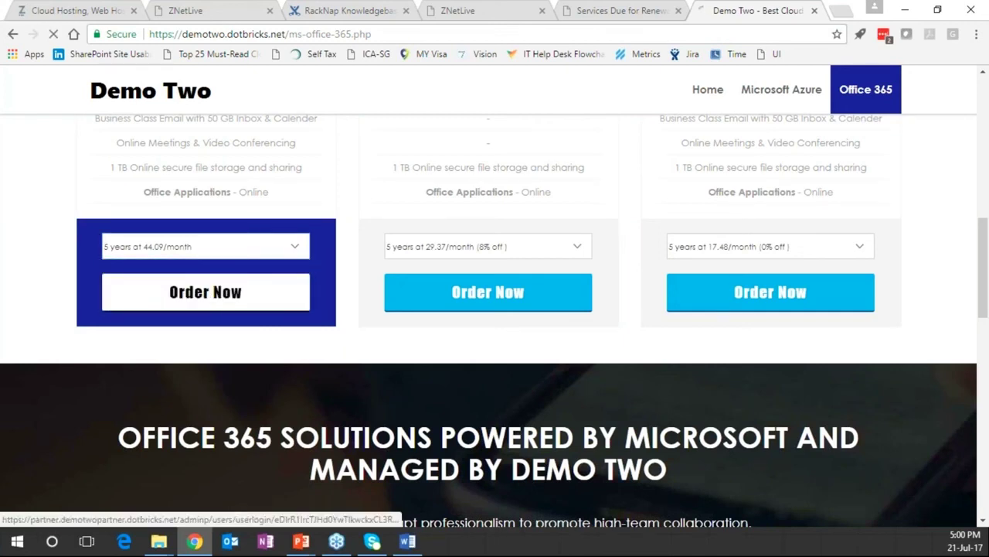
left_click(208, 298)
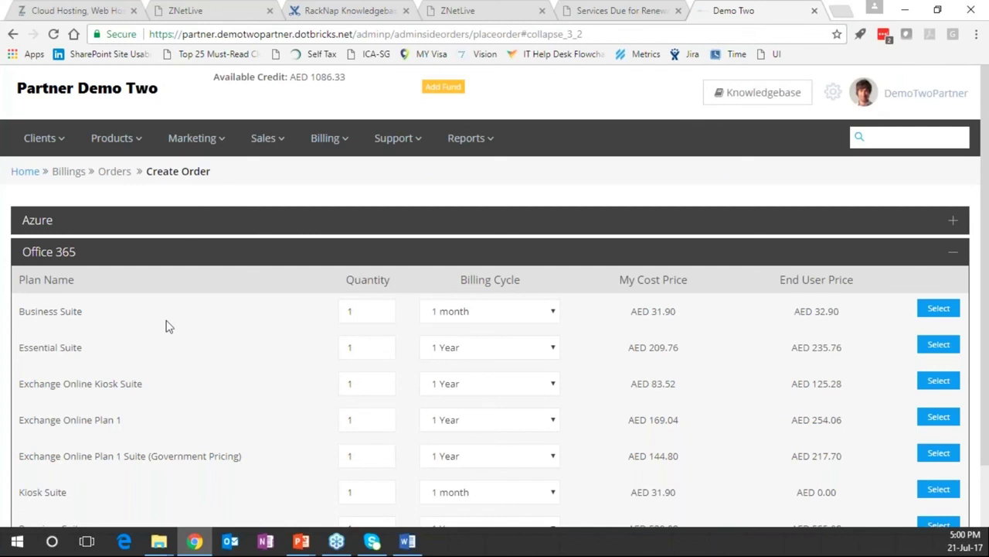
Add the Azure Subscription and set Business Suite's billing cycle to 1 Year
left_click(40, 226)
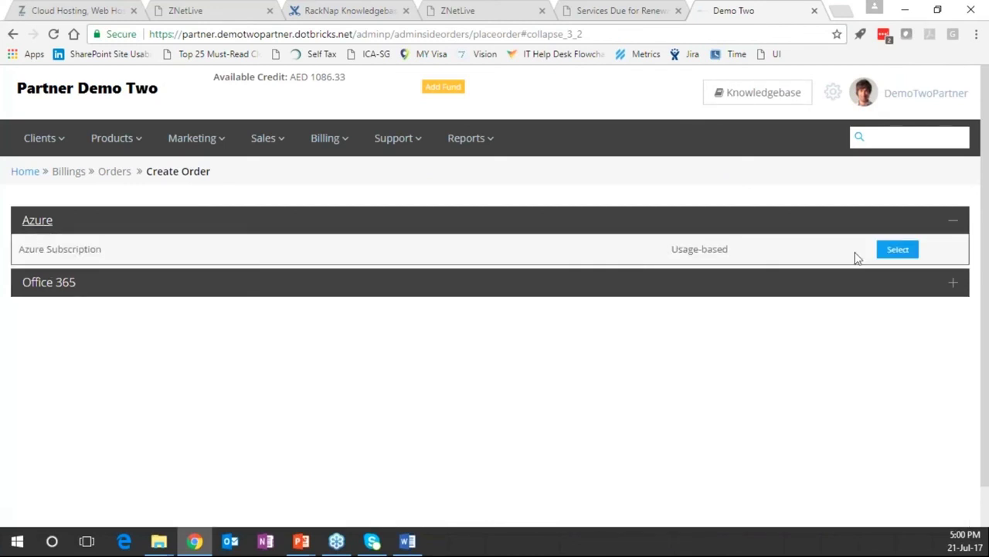
left_click(894, 252)
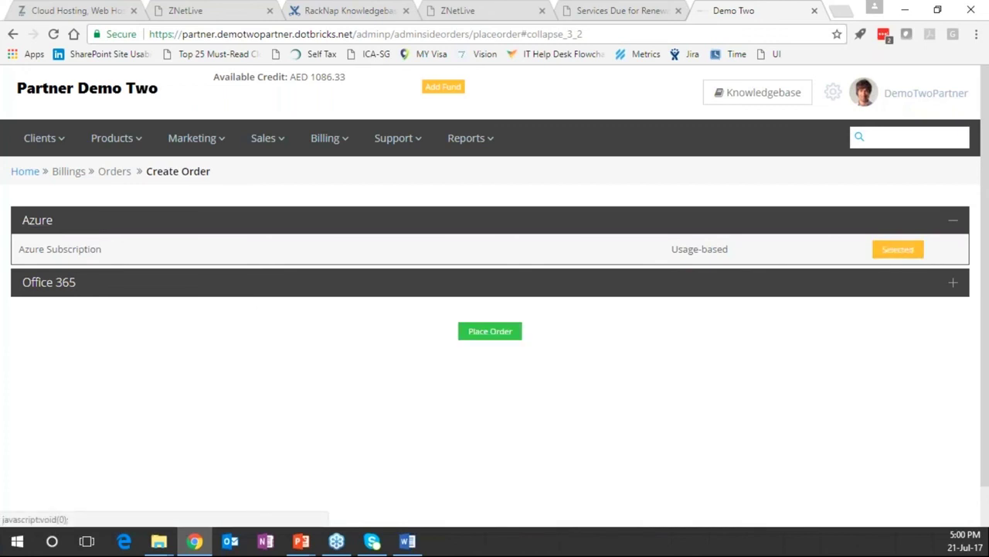
left_click(43, 287)
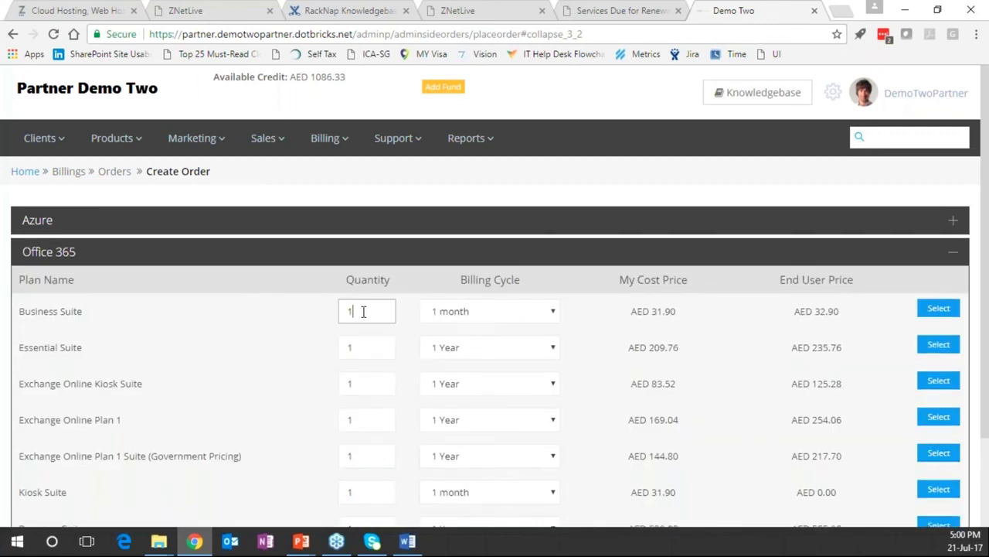
left_click_drag(365, 312, 303, 313)
left_click(510, 315)
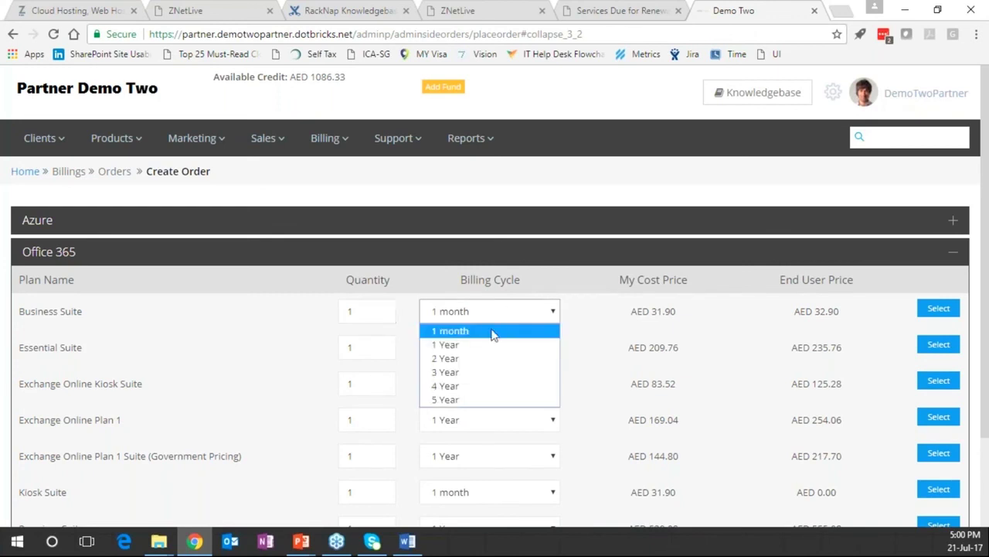
left_click(476, 354)
Point out Business Suite's AED 352.44 cost and AED 370.44 end-user price, then place the order
left_click_drag(627, 311, 680, 312)
left_click(680, 312)
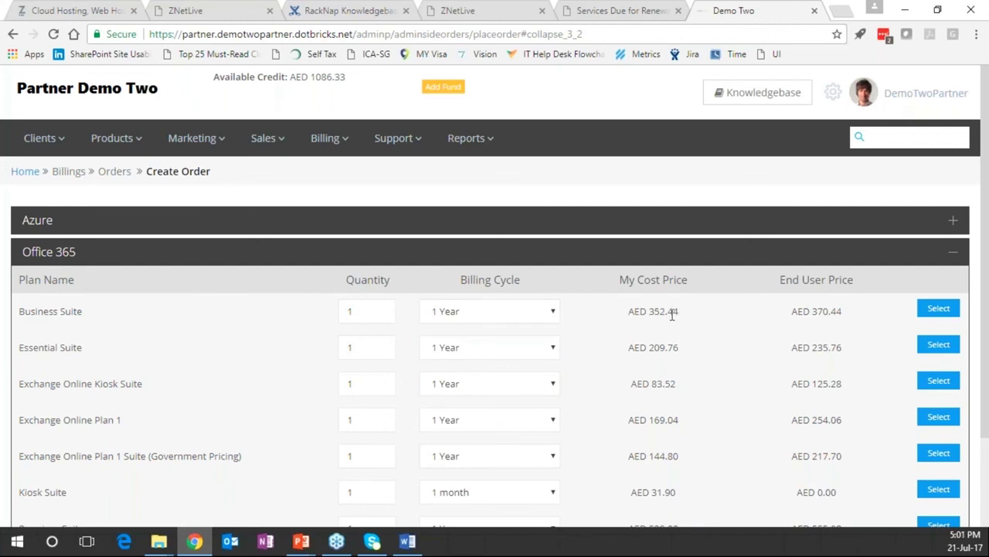
left_click_drag(659, 313, 631, 313)
left_click(677, 313)
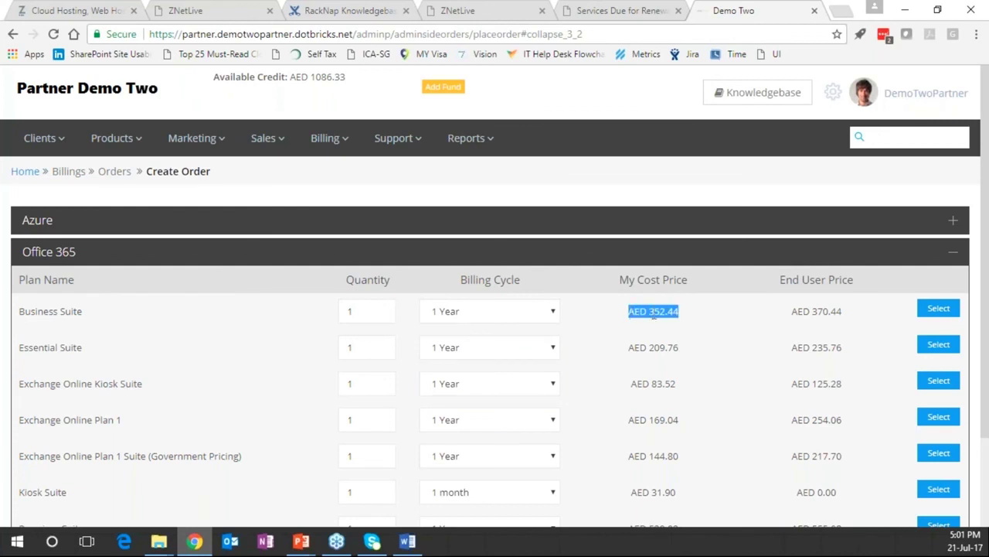
left_click_drag(791, 312, 850, 313)
left_click(844, 313)
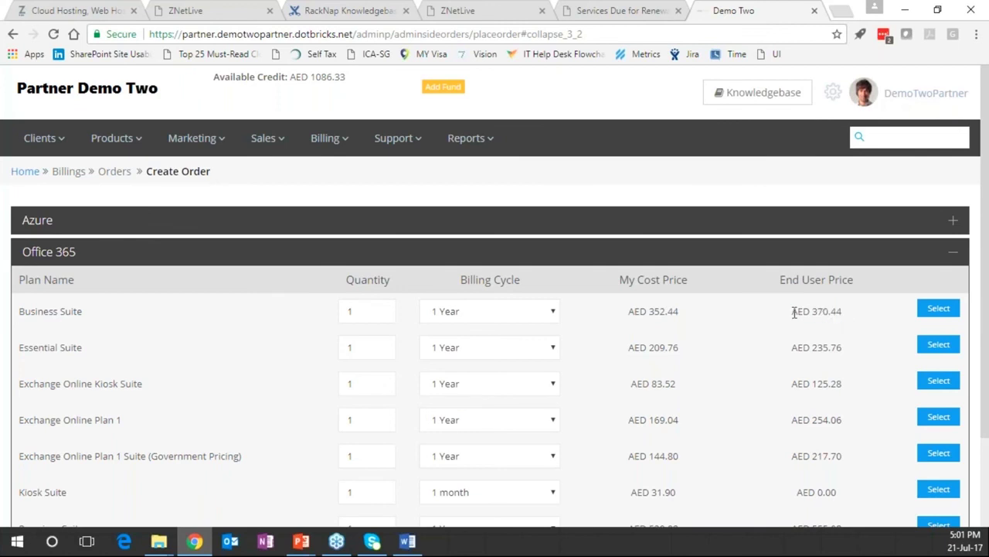
left_click_drag(793, 312, 840, 312)
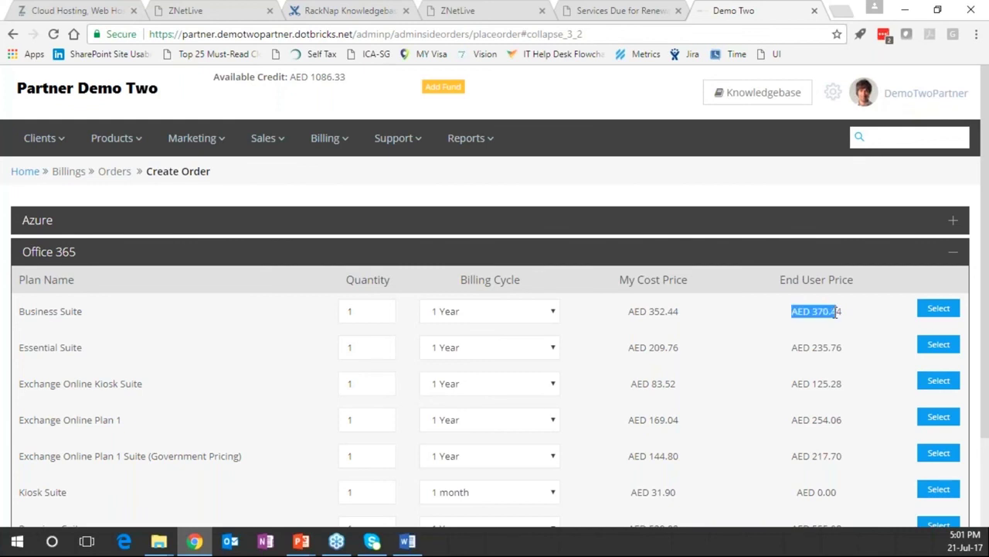
left_click(841, 312)
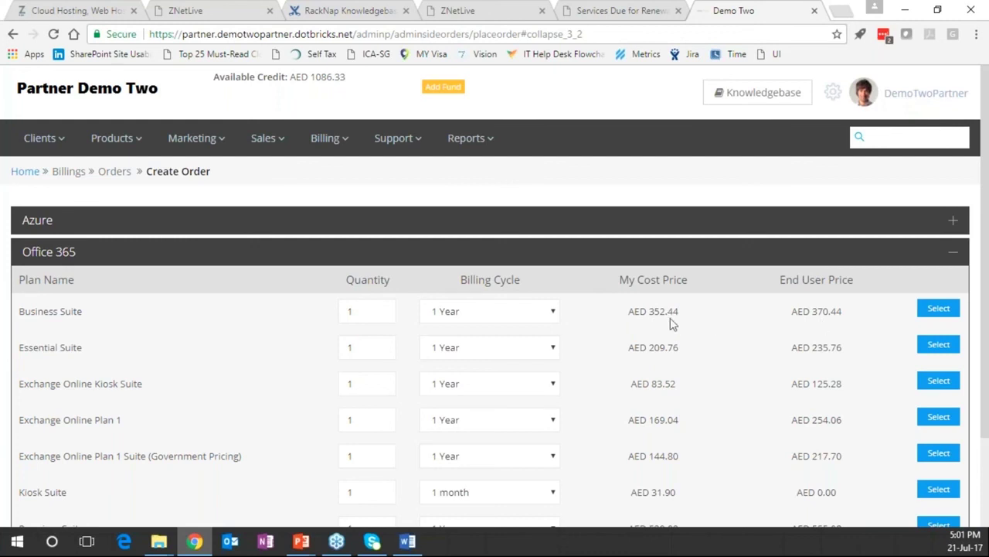
left_click(938, 310)
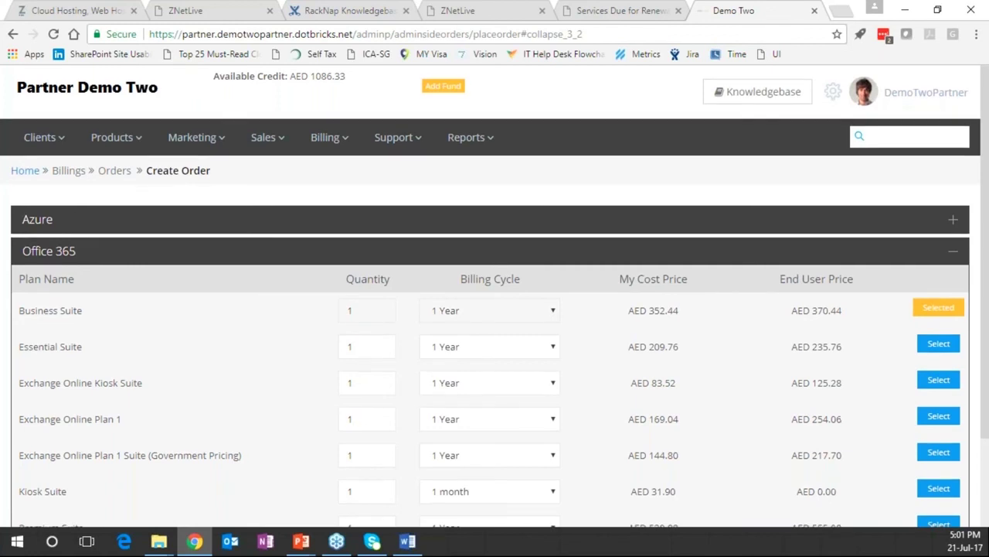
scroll(488, 469, "down", 2)
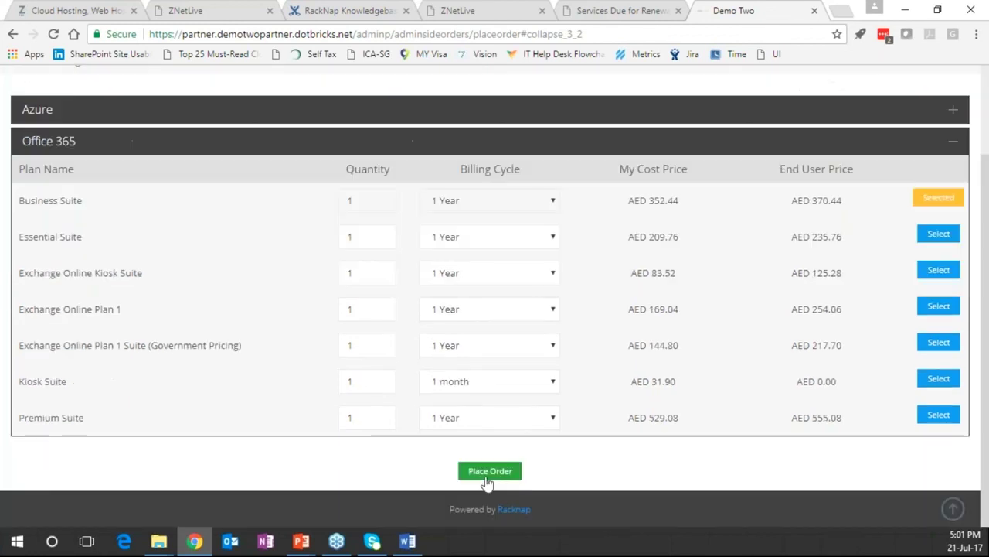
left_click(490, 470)
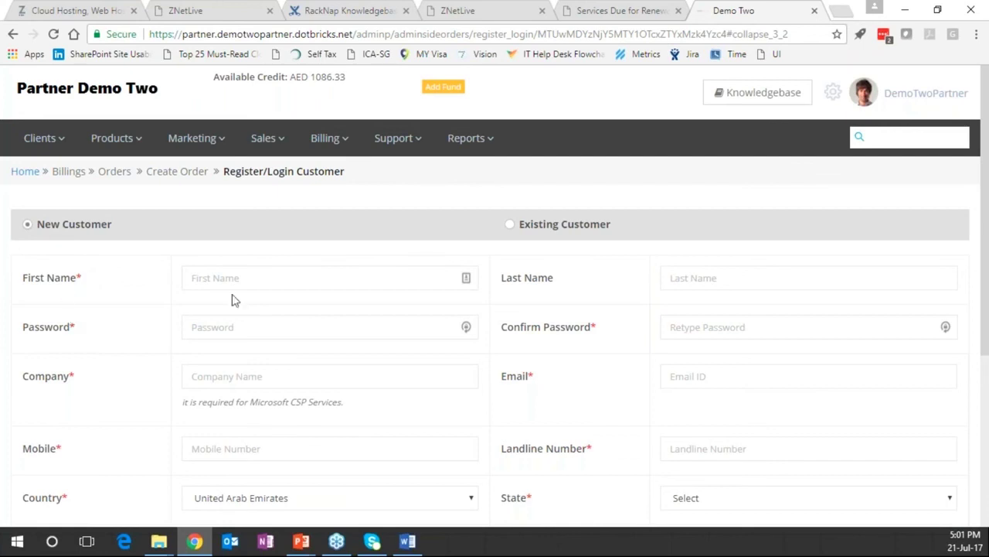
Log in an existing customer by Email ID, with e-mail and primary domain, to create the order
left_click(509, 226)
left_click(466, 276)
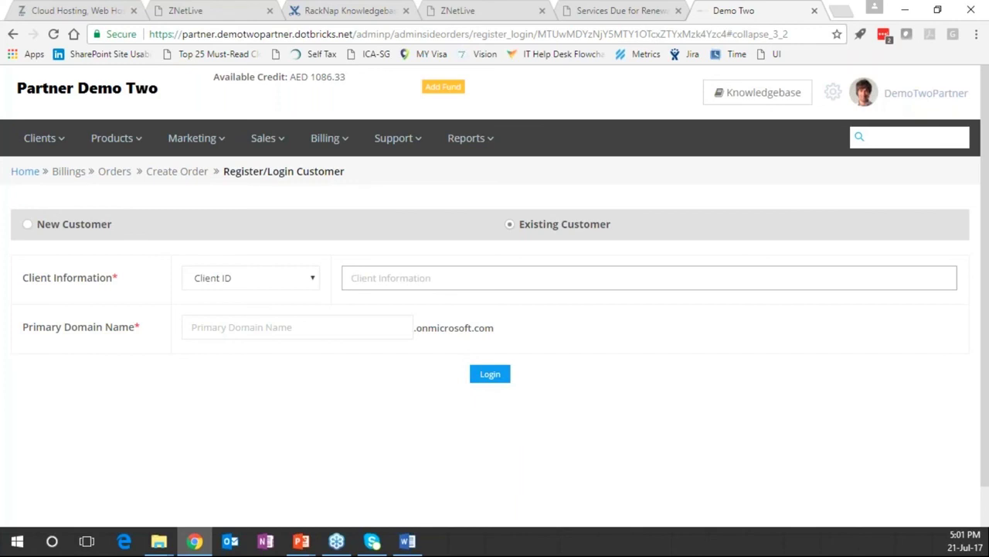
key("Return")
scroll(757, 325, "down", 1)
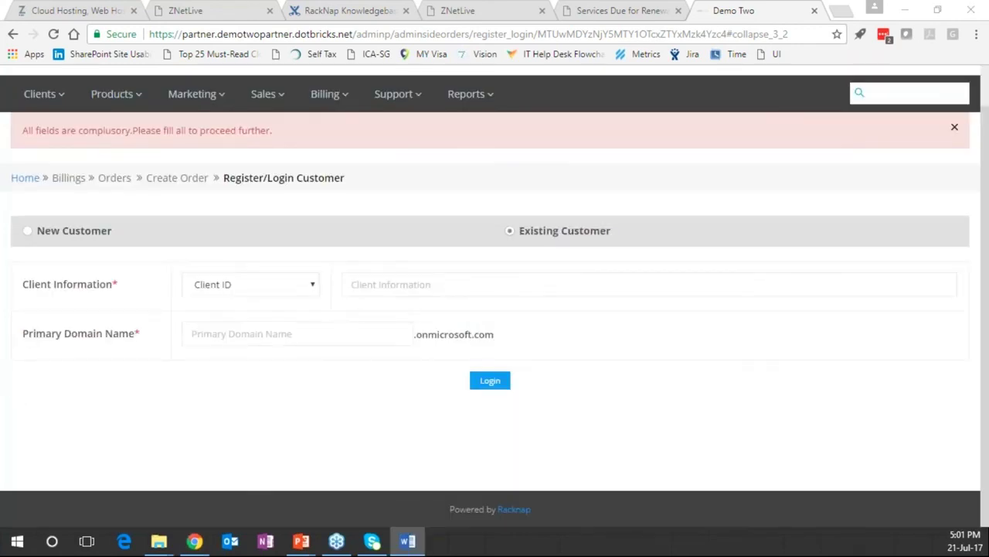
left_click(600, 280)
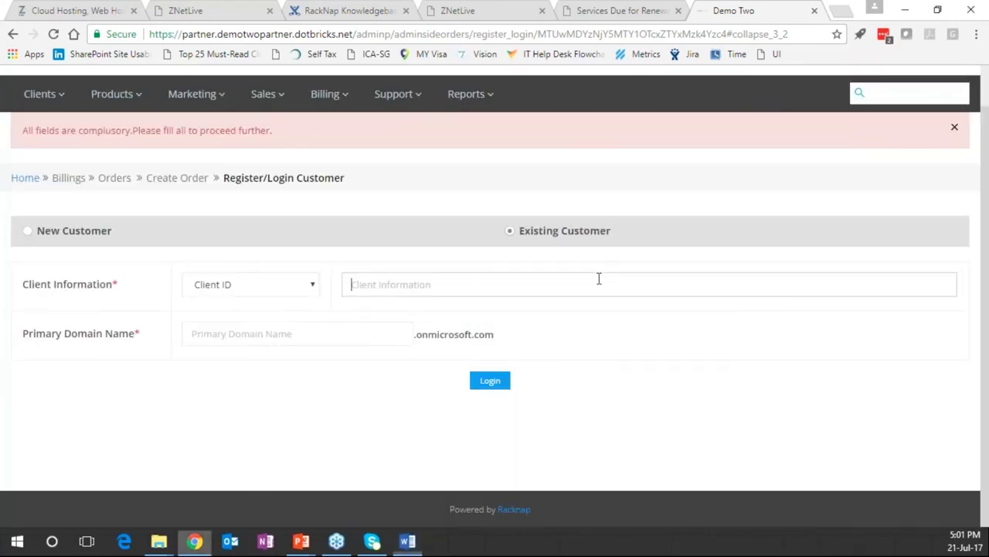
key("ctrl+v")
left_click(303, 287)
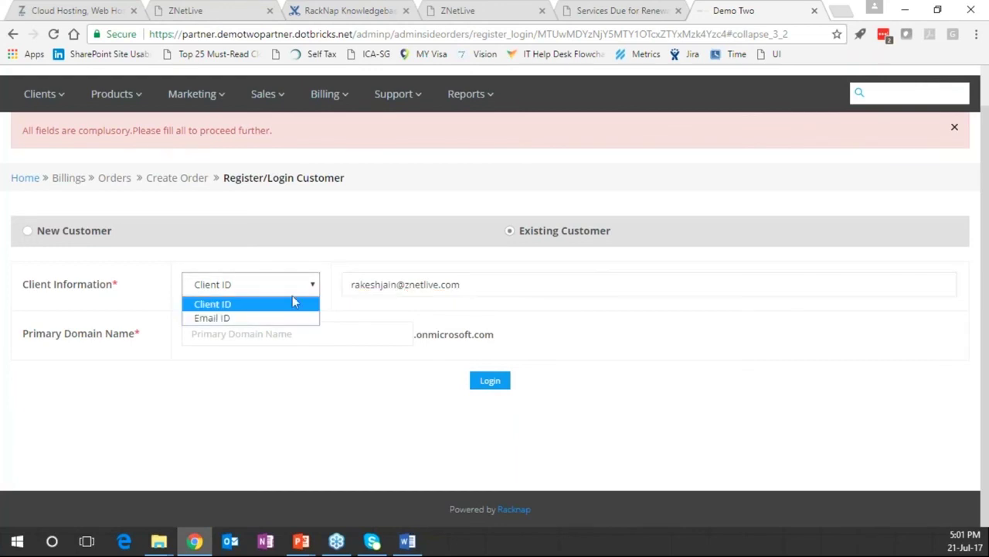
left_click(287, 318)
left_click(437, 285)
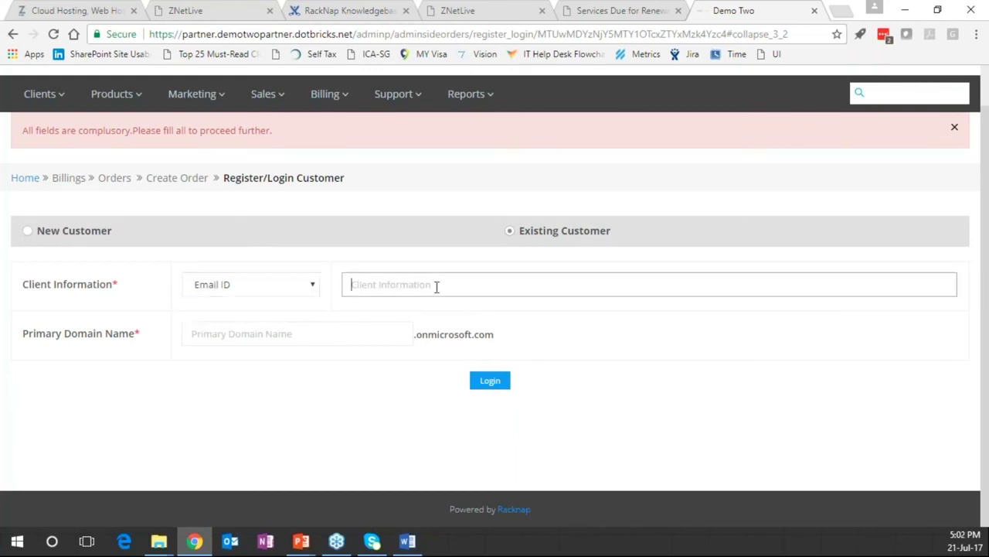
key("ctrl+v")
key("Tab")
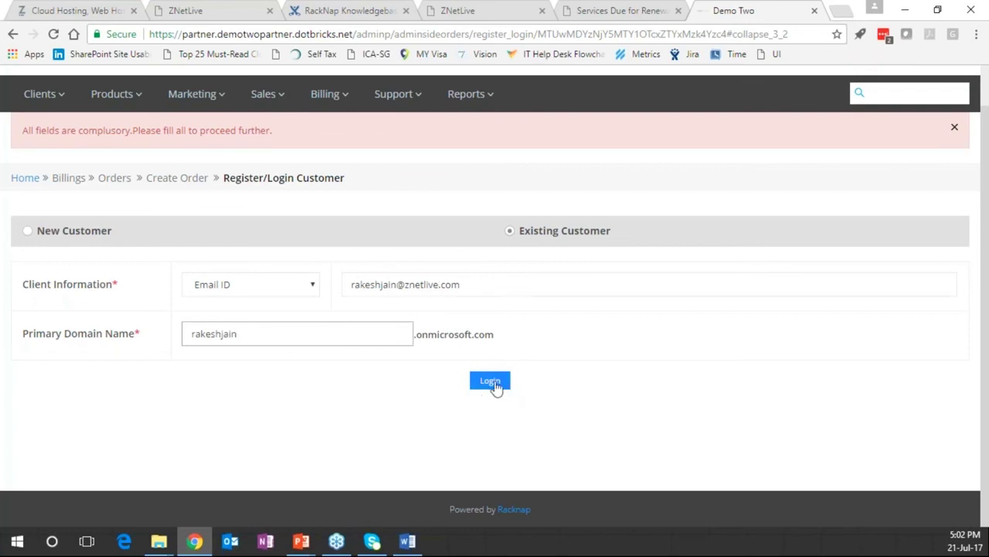
left_click(490, 383)
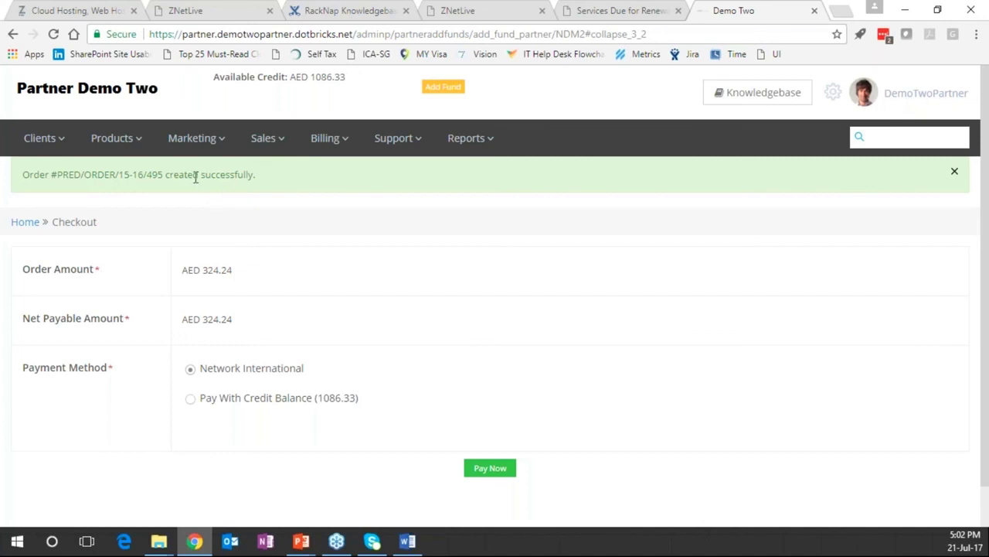
Highlight the AED 1086.33 Available Credit, then open Add Fund and start entering an amount
mouse_move(23, 142)
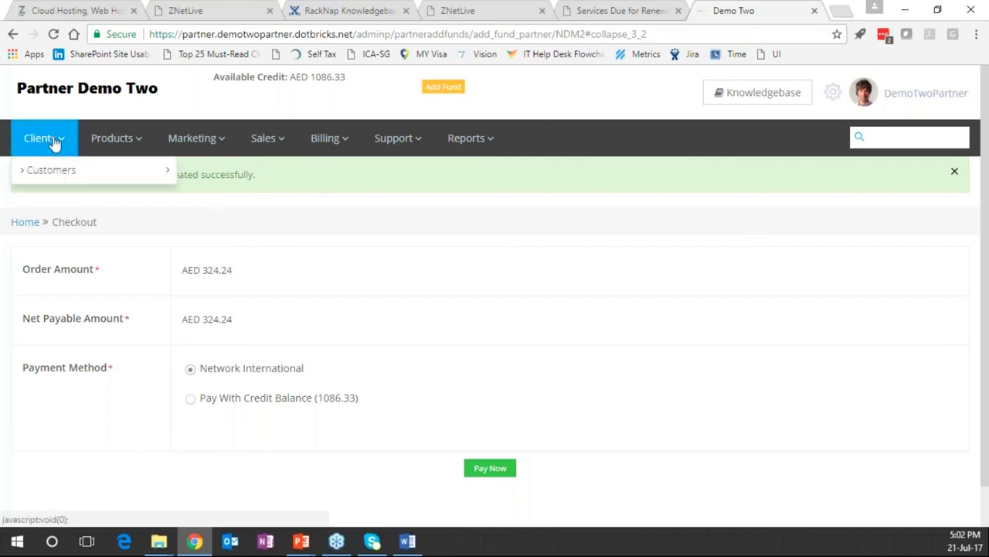
mouse_move(130, 143)
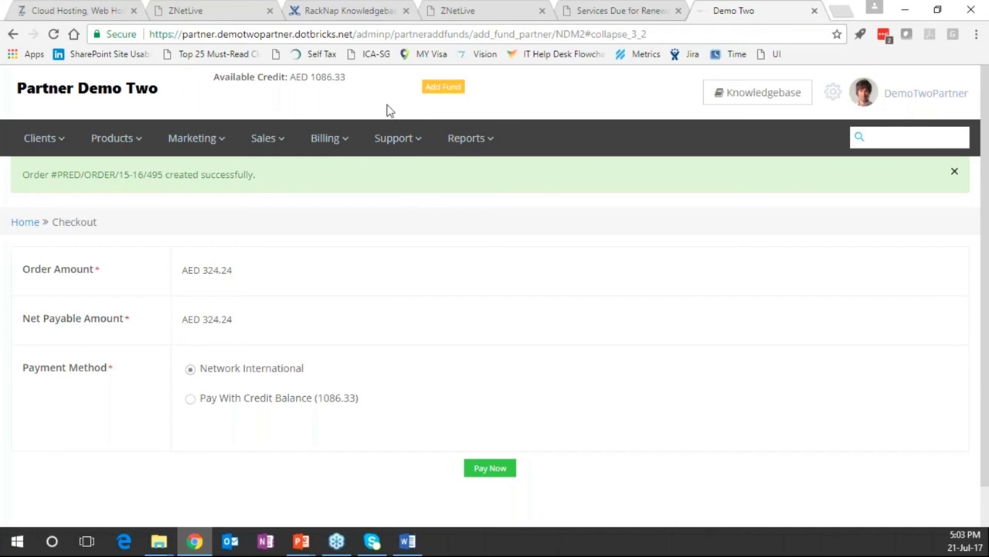
left_click_drag(214, 81, 348, 80)
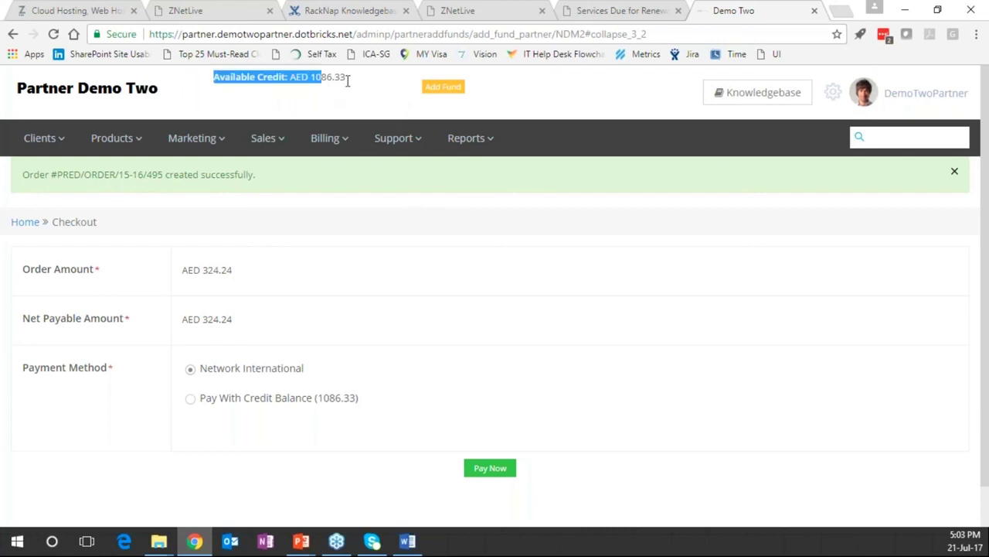
left_click(337, 90)
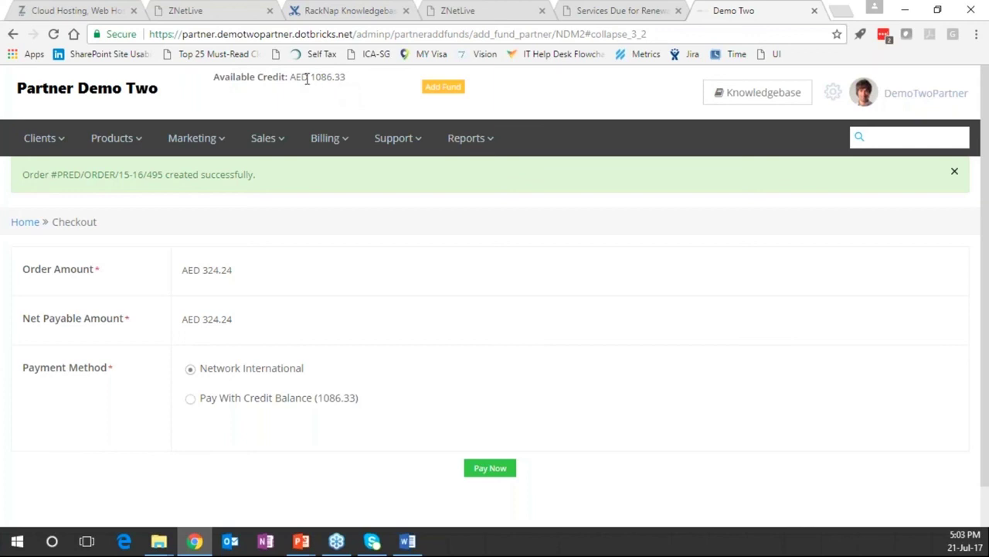
triple_click(235, 80)
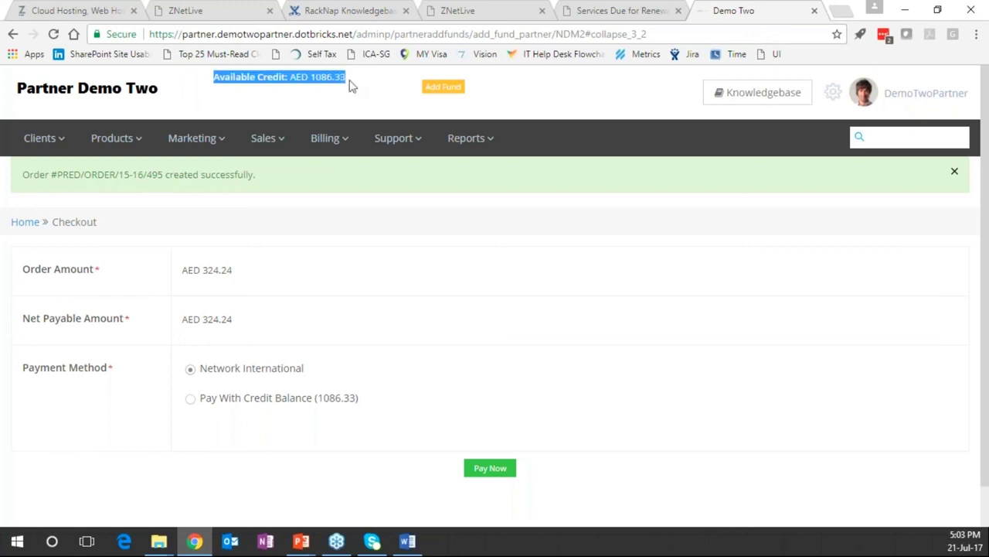
left_click(350, 85)
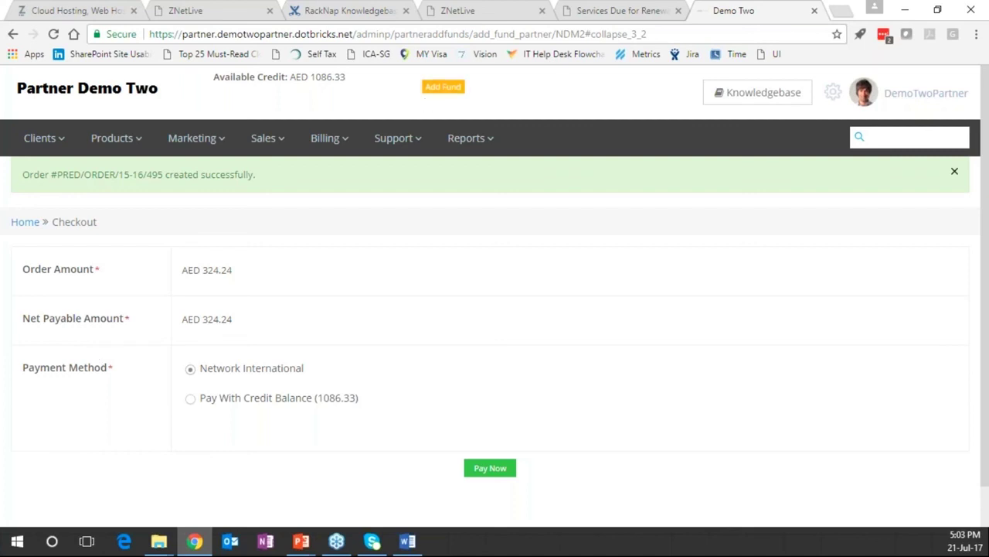
left_click(443, 88)
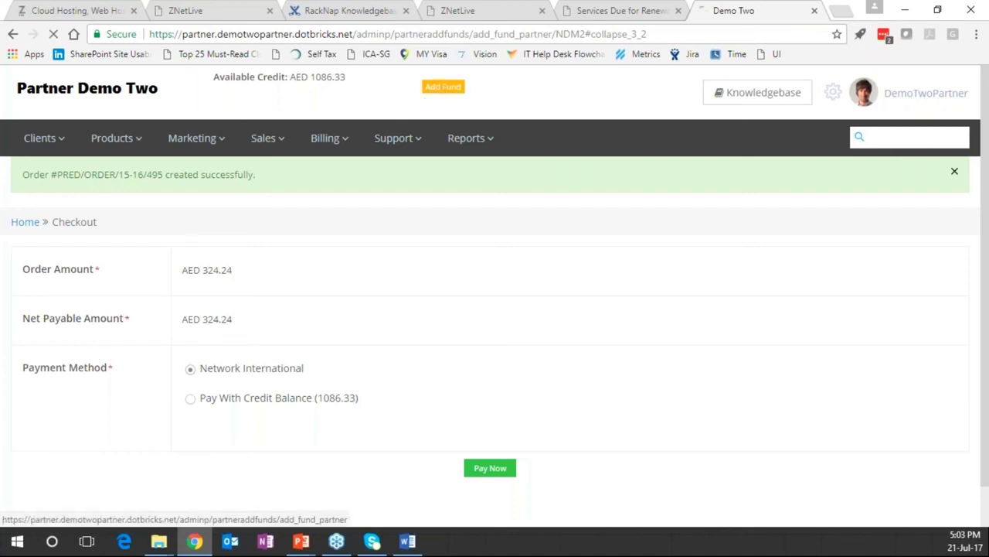
left_click(255, 224)
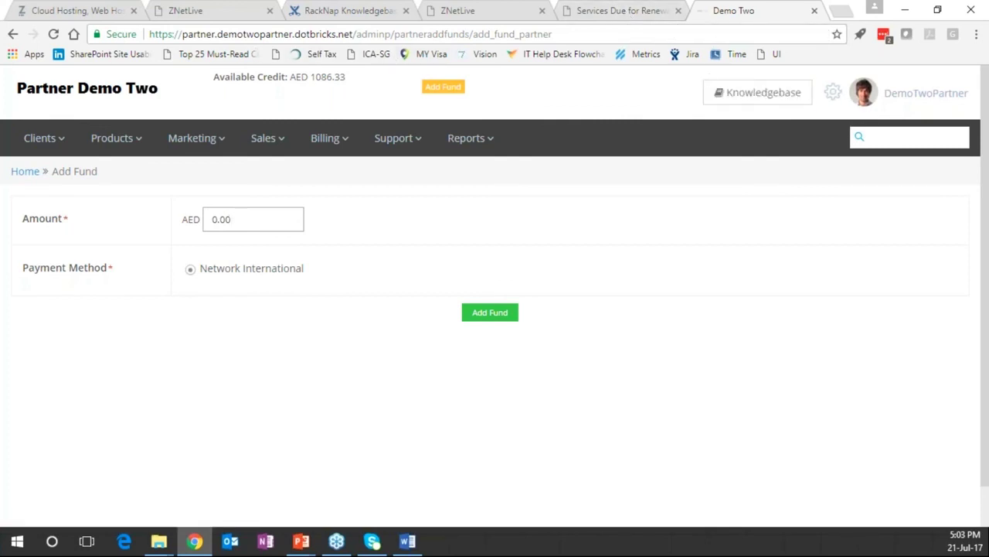
Switch to the ZNetLive admin panel's Settings and glance at the Users settings
left_click(208, 12)
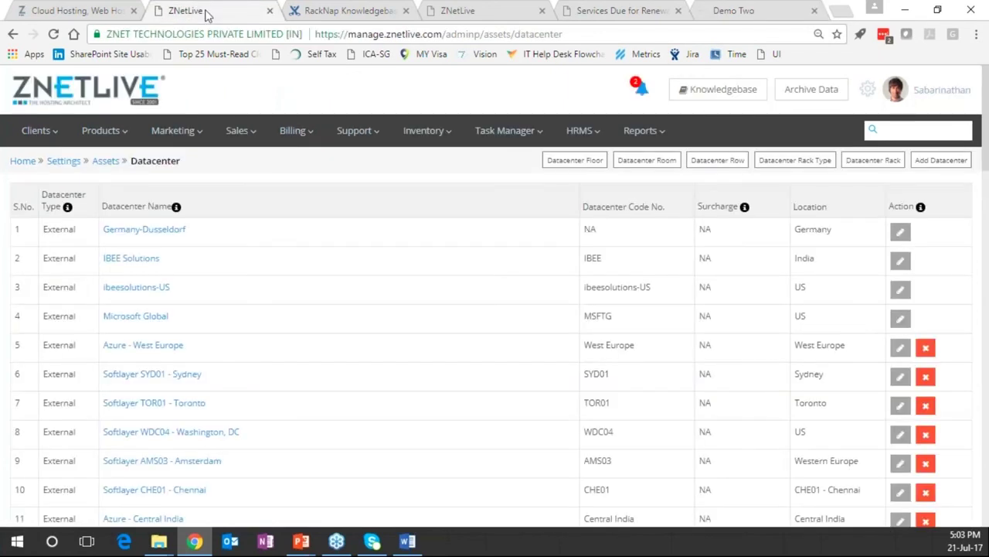
left_click(867, 89)
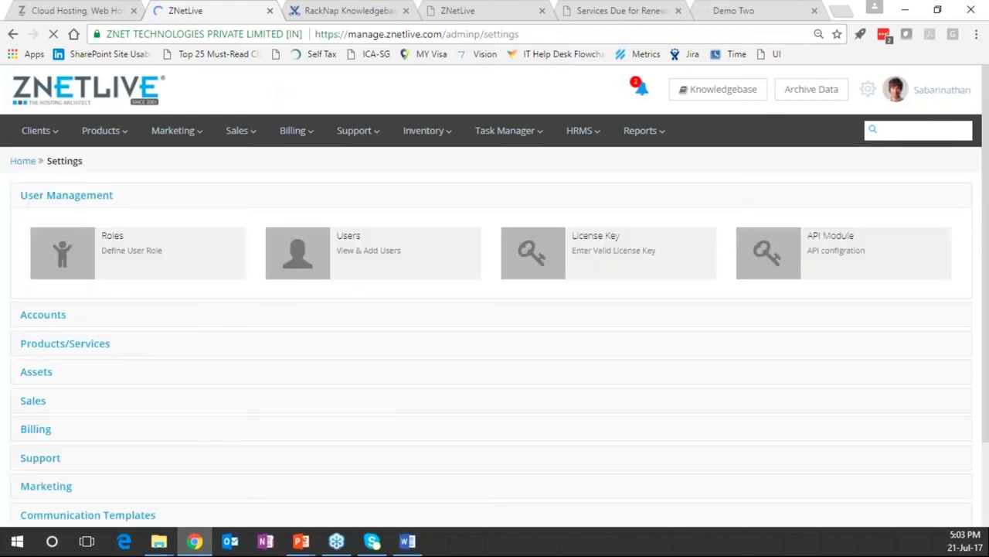
scroll(962, 95, "down", 1)
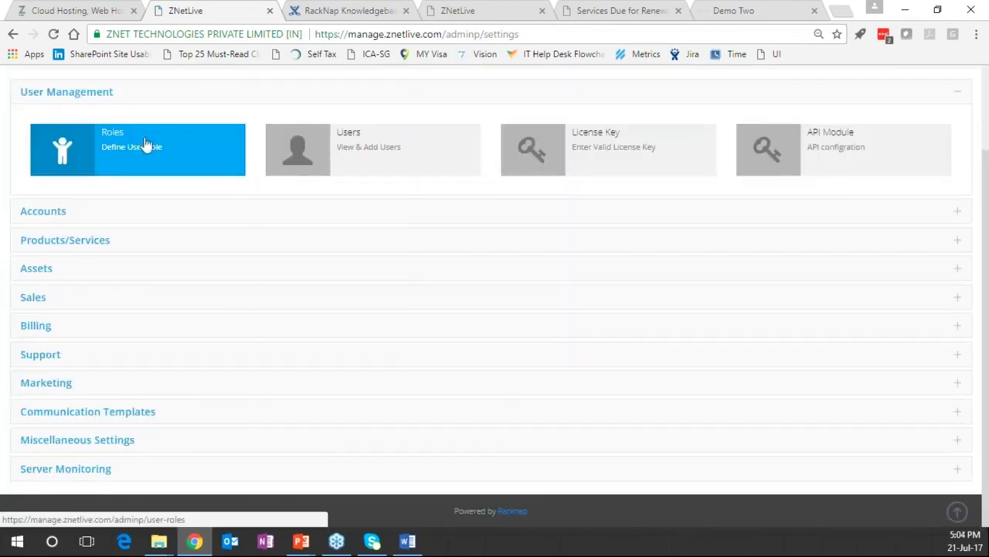
left_click(364, 154)
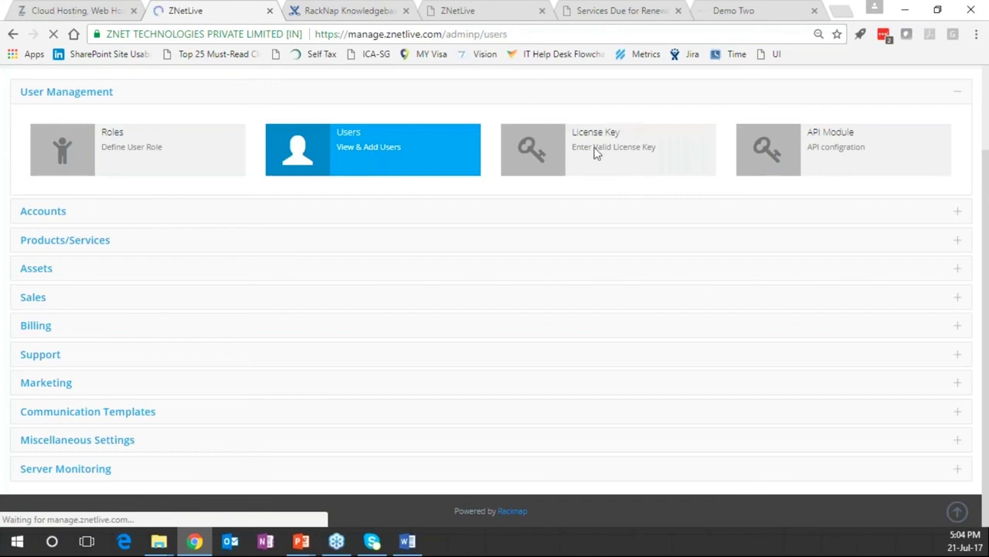
left_click(56, 162)
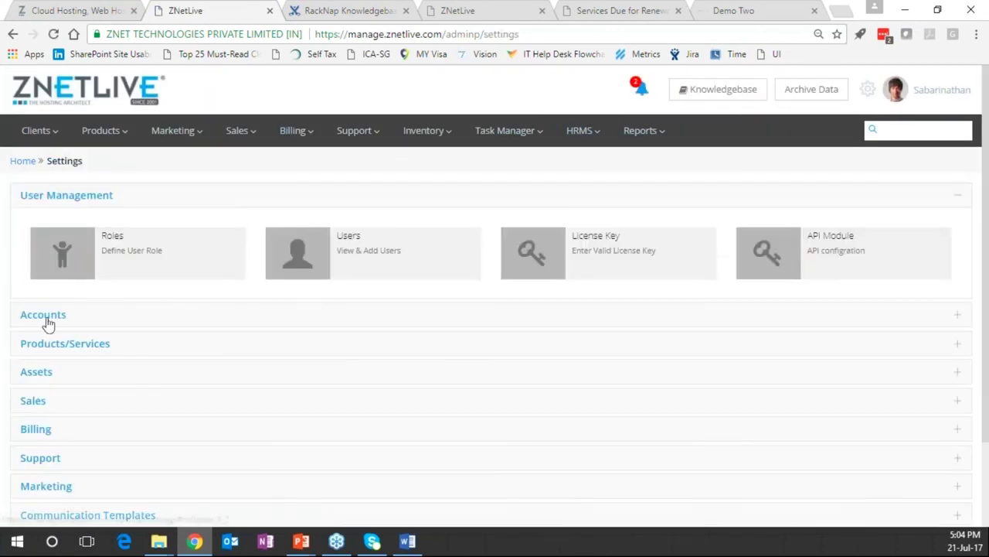
Expand the Accounts and Products/Services groups and open Packages
left_click(42, 318)
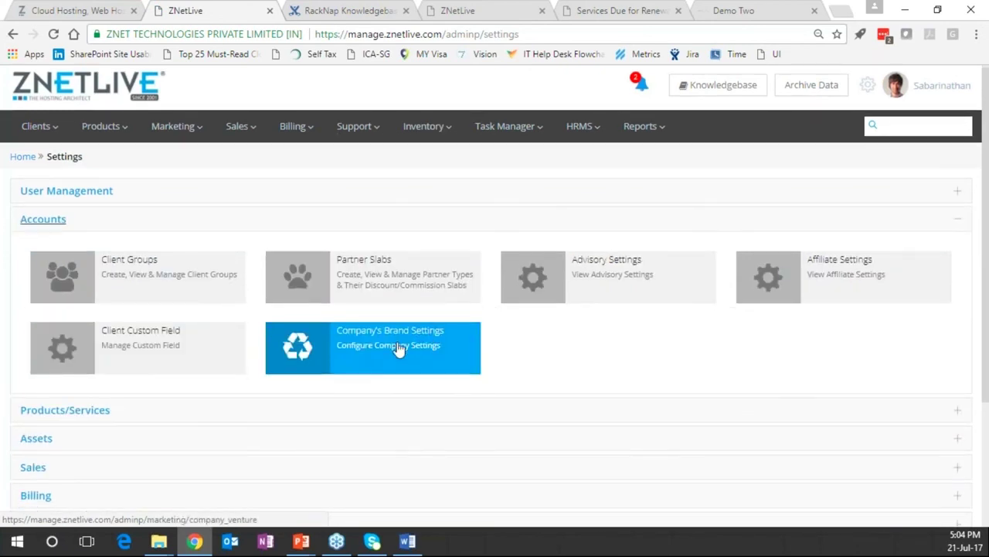
scroll(105, 286, "down", 2)
left_click(104, 285)
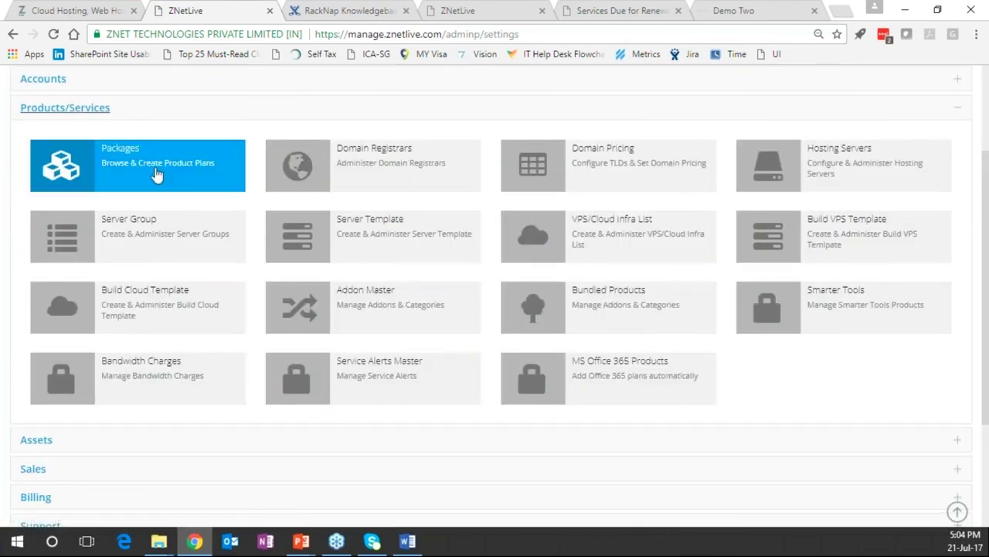
left_click(120, 169)
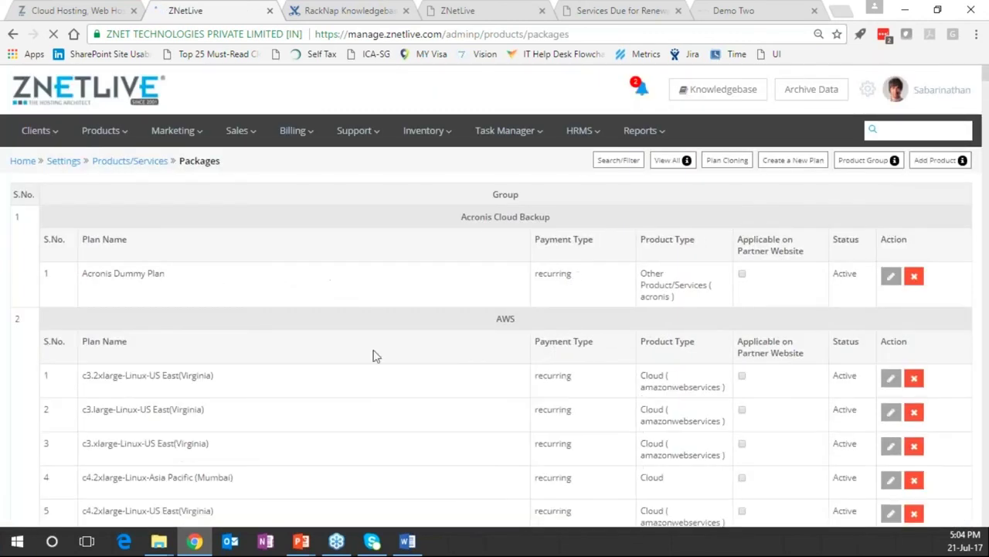
Scroll through the packages table and open the Acronis Dummy Plan's details
scroll(373, 356, "down", 4)
scroll(367, 328, "up", 1)
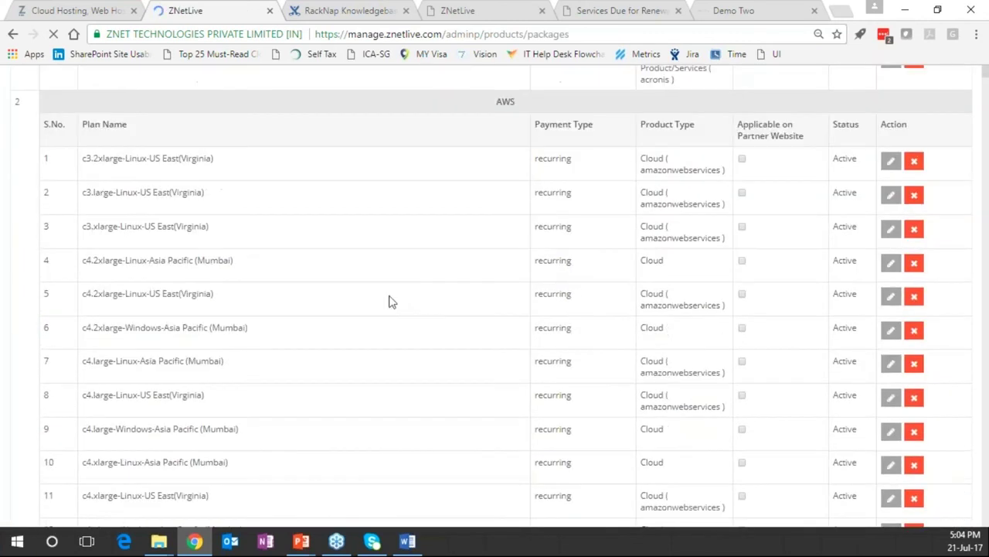
scroll(539, 249, "up", 2)
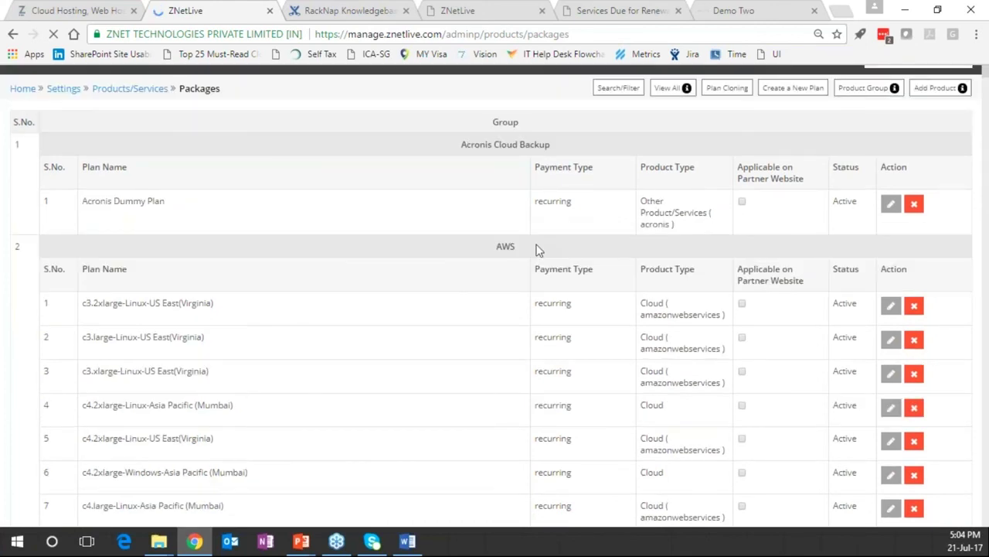
scroll(435, 264, "down", 3)
scroll(435, 265, "down", 10)
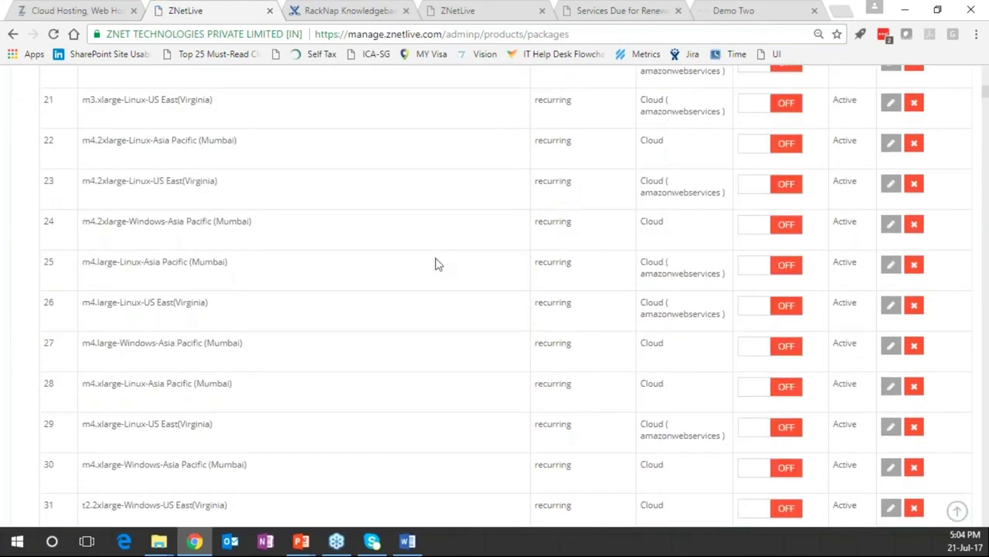
scroll(435, 264, "down", 8)
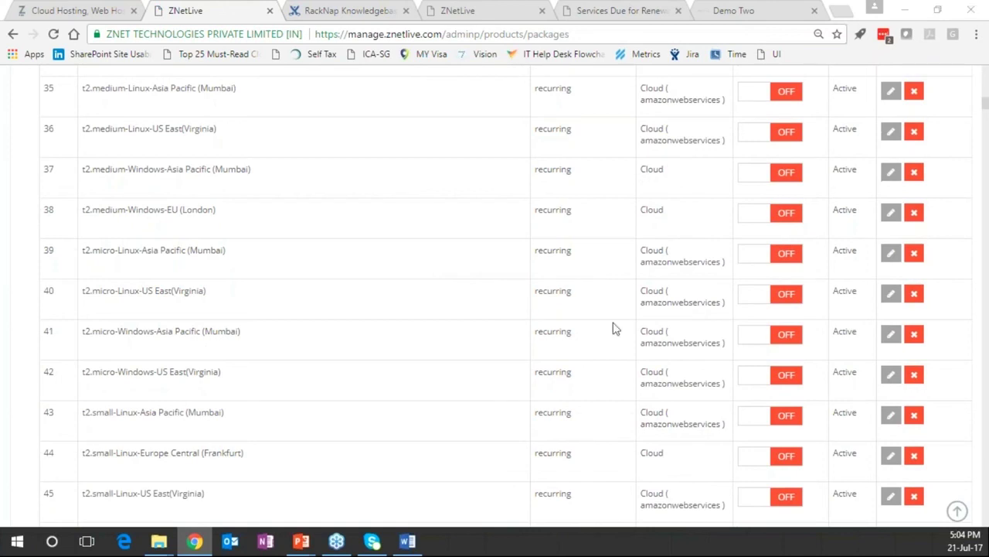
scroll(410, 278, "down", 1)
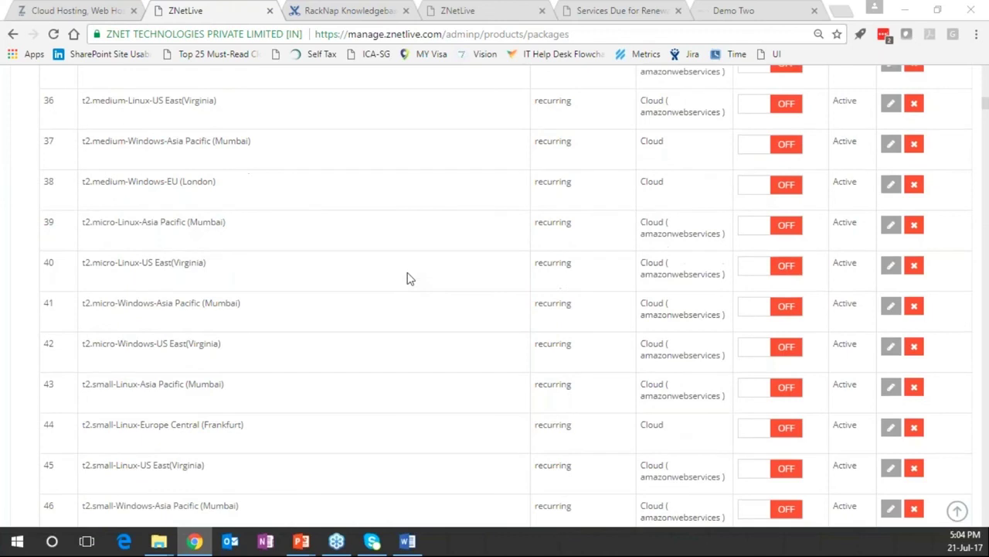
scroll(410, 278, "down", 10)
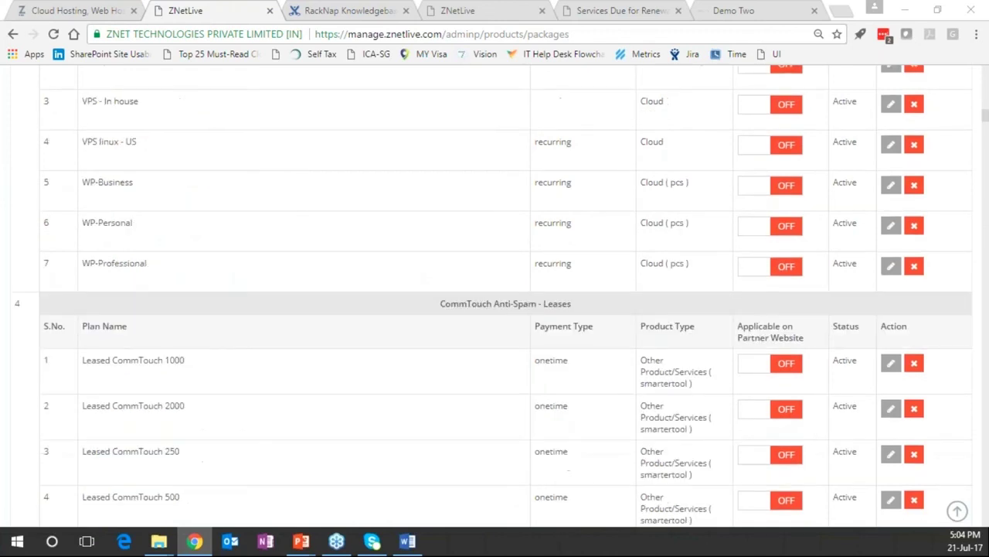
left_click_drag(985, 116, 985, 70)
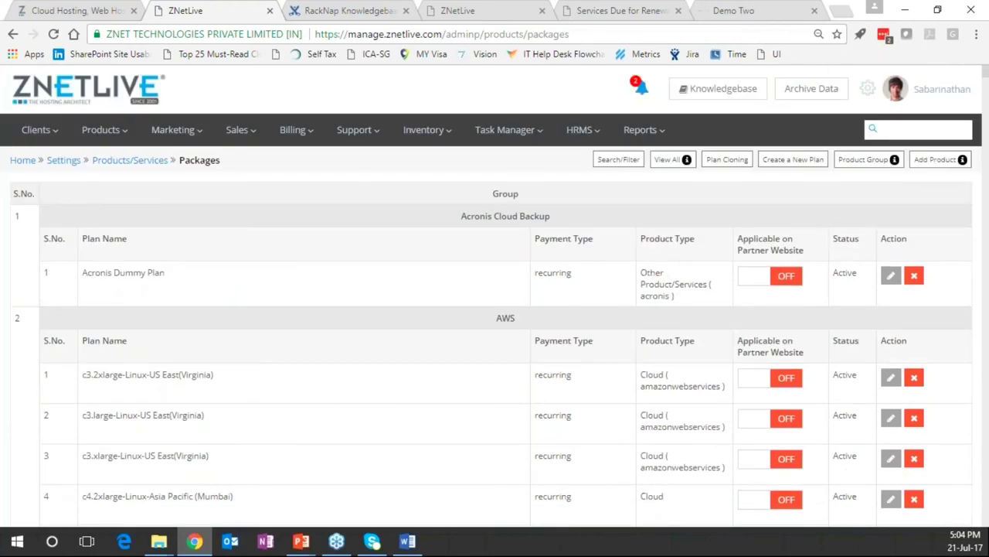
left_click(301, 282)
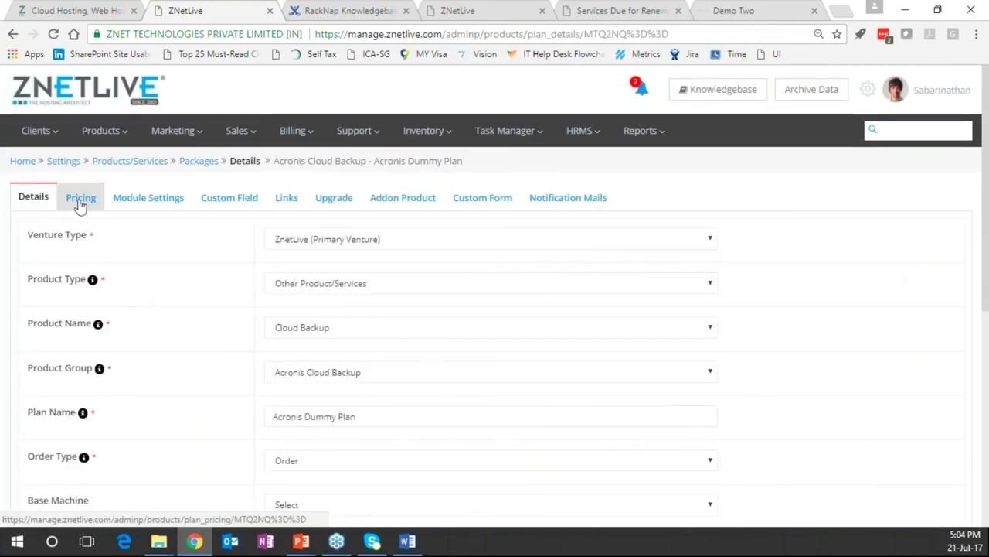
Show the Acronis Dummy Plan's pricing, pointing out the INR 1 Month setup fee and 10.00 price
left_click(79, 203)
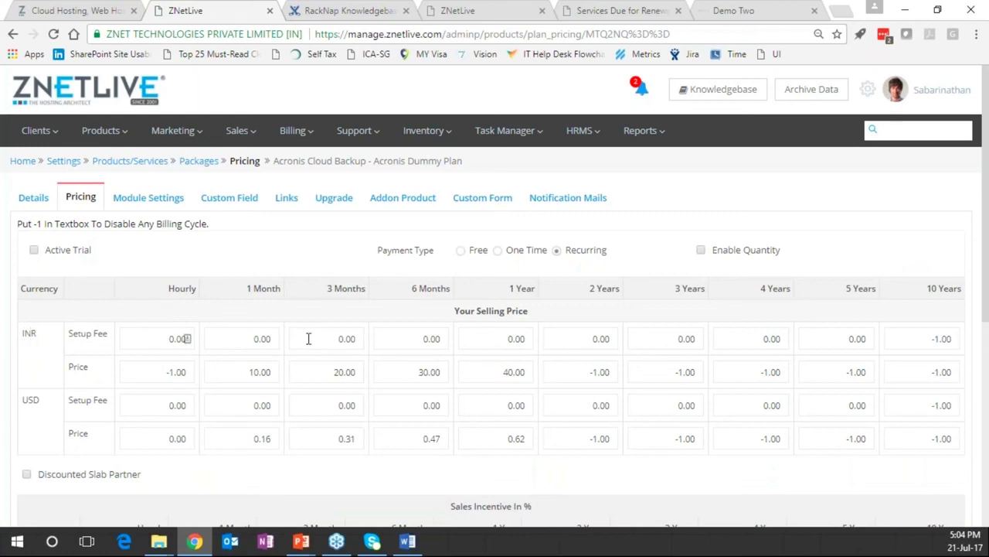
left_click(254, 339)
left_click(251, 375)
left_click(349, 90)
Switch the ZNetLive storefront's prices to USD
left_click(66, 14)
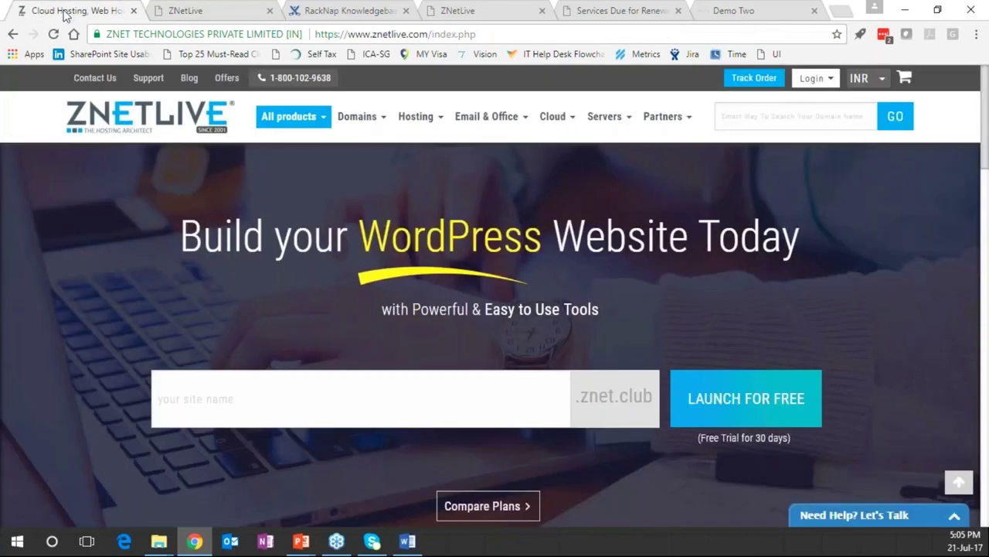
left_click(866, 78)
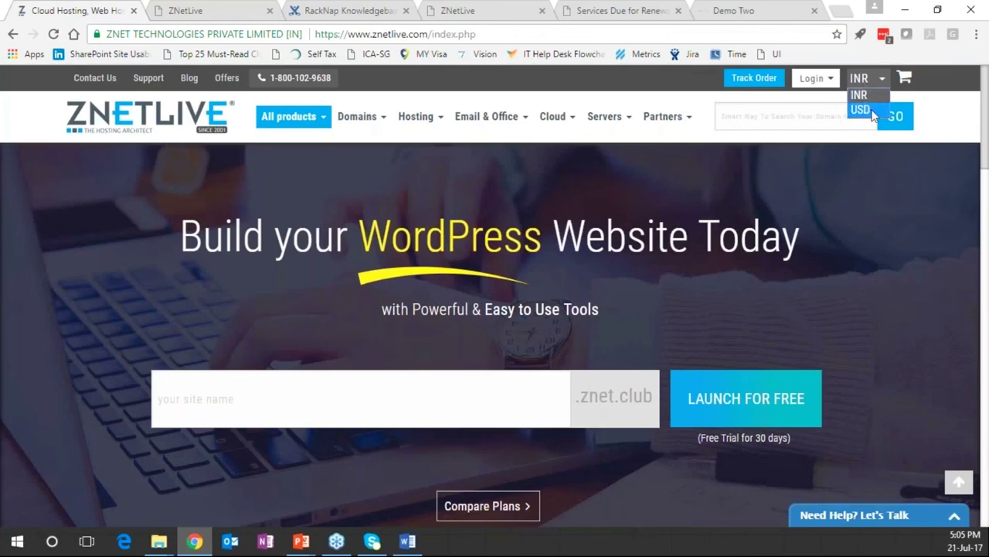
left_click(872, 111)
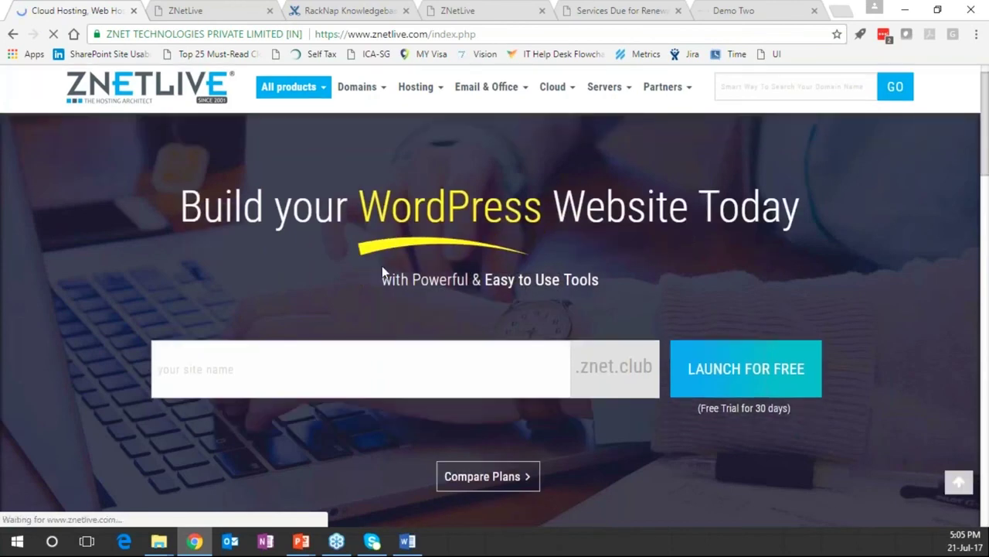
View WordPress plans from $15.27 per month, then open the admin plan's Module Settings
scroll(382, 265, "down", 3)
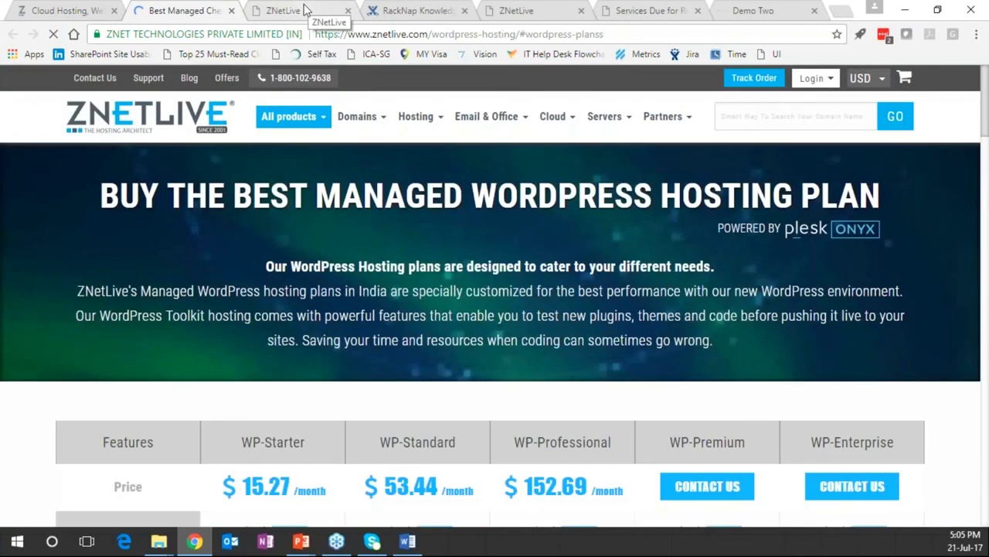
left_click(294, 10)
left_click(148, 198)
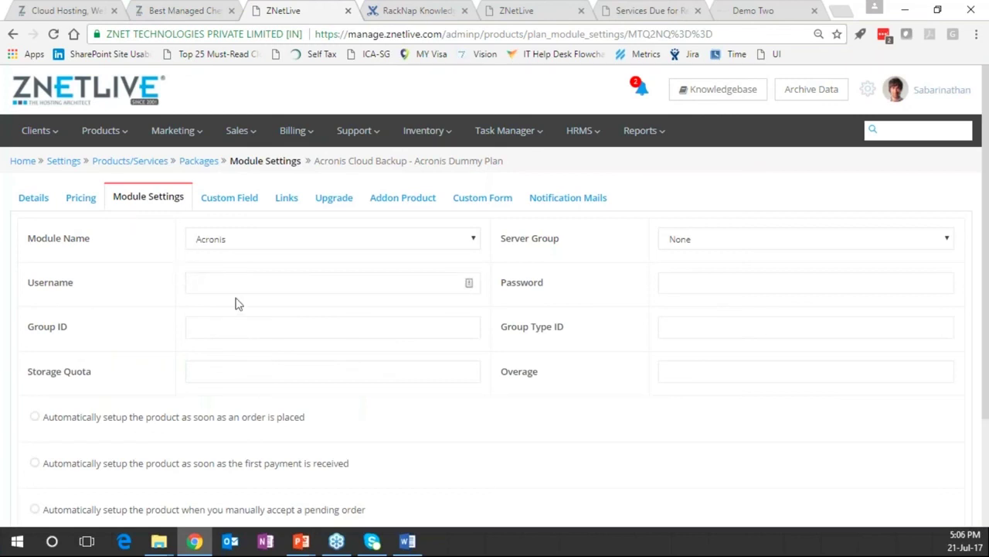
Return to Settings and expand the Products/Services, Assets, Sales and Billing groups
left_click(65, 162)
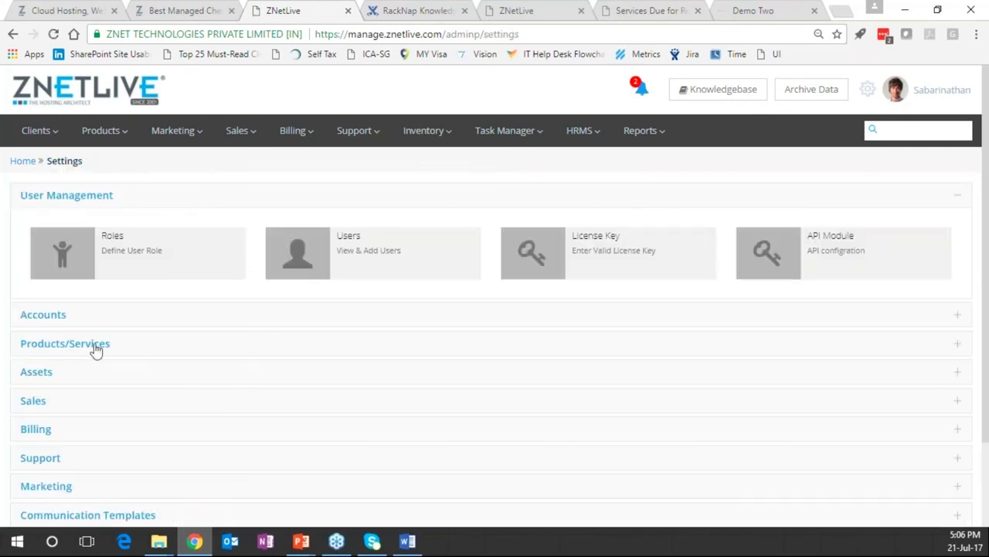
left_click(78, 350)
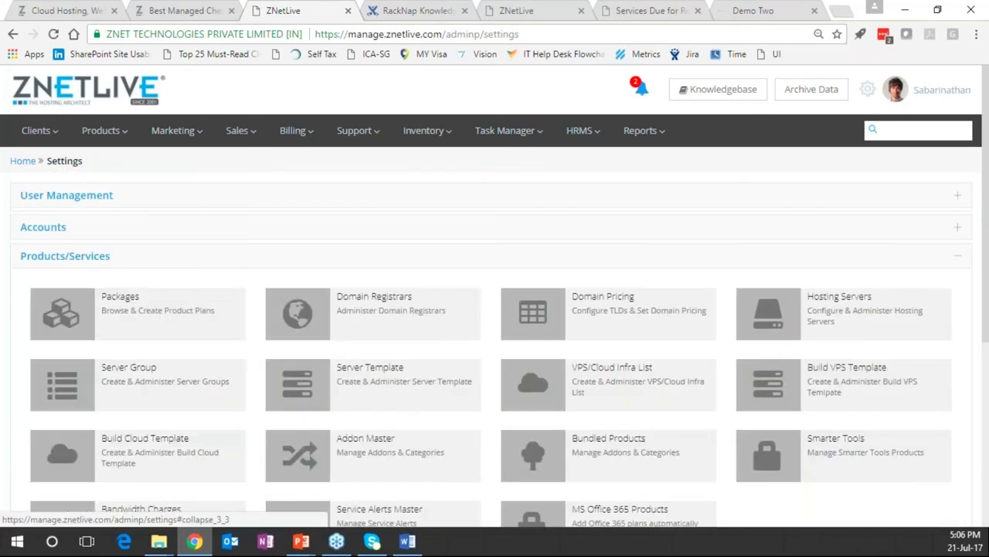
scroll(46, 441, "down", 2)
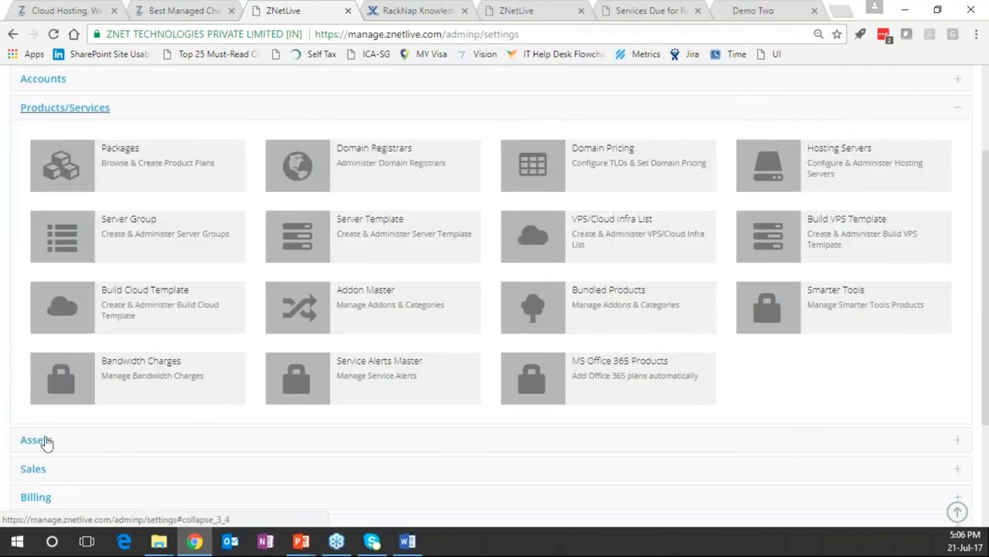
left_click(37, 440)
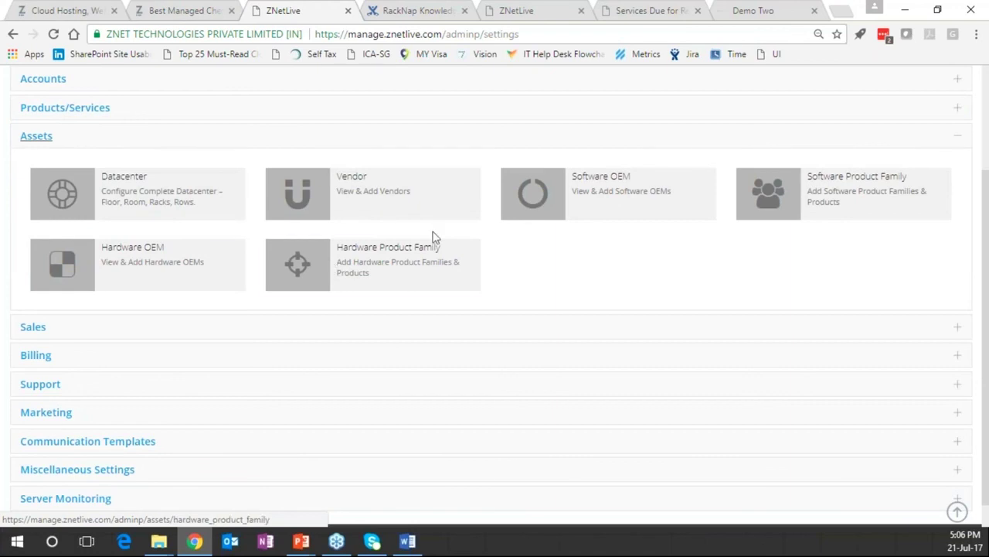
left_click(31, 328)
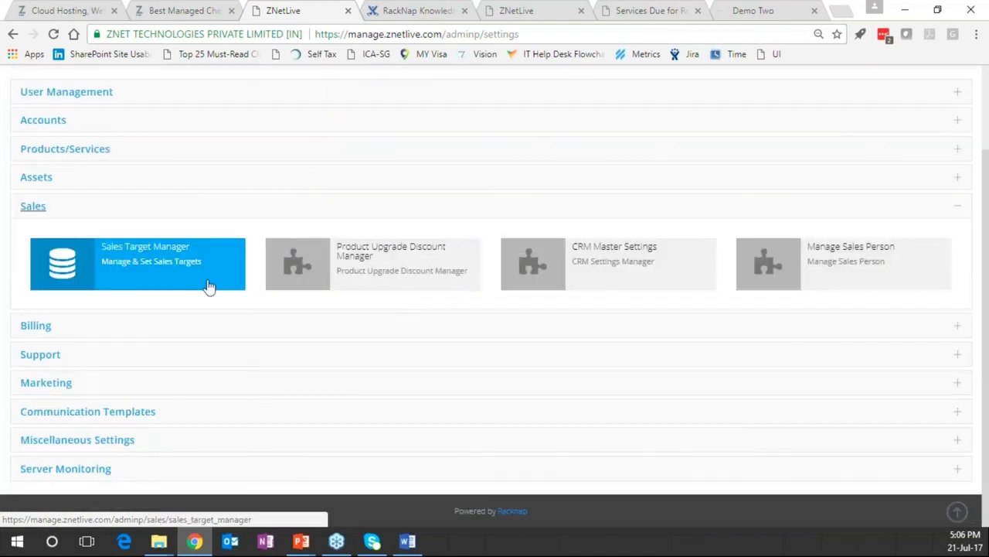
left_click(10, 325)
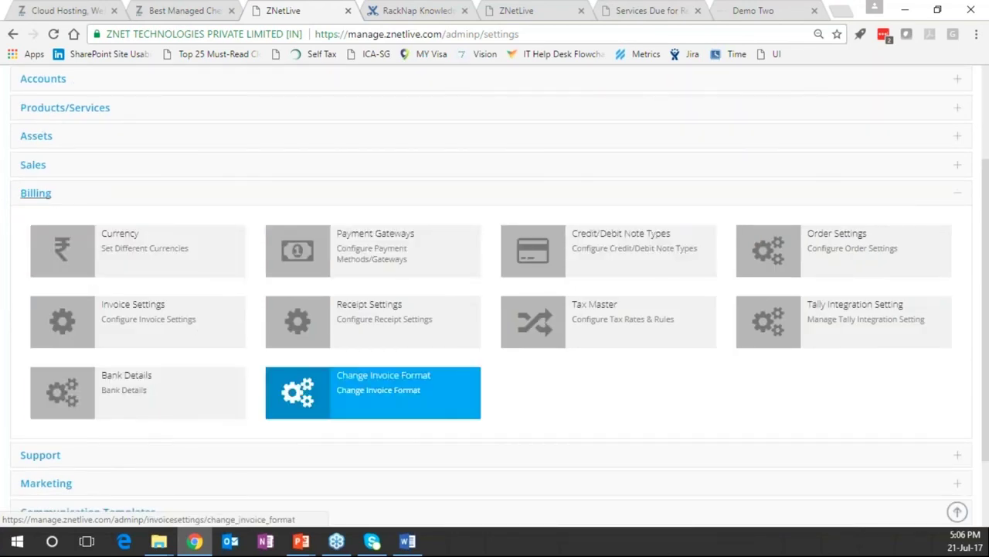
Expand the Support, Marketing and Server Monitoring groups, then show the Q & A closing slide
left_click(35, 458)
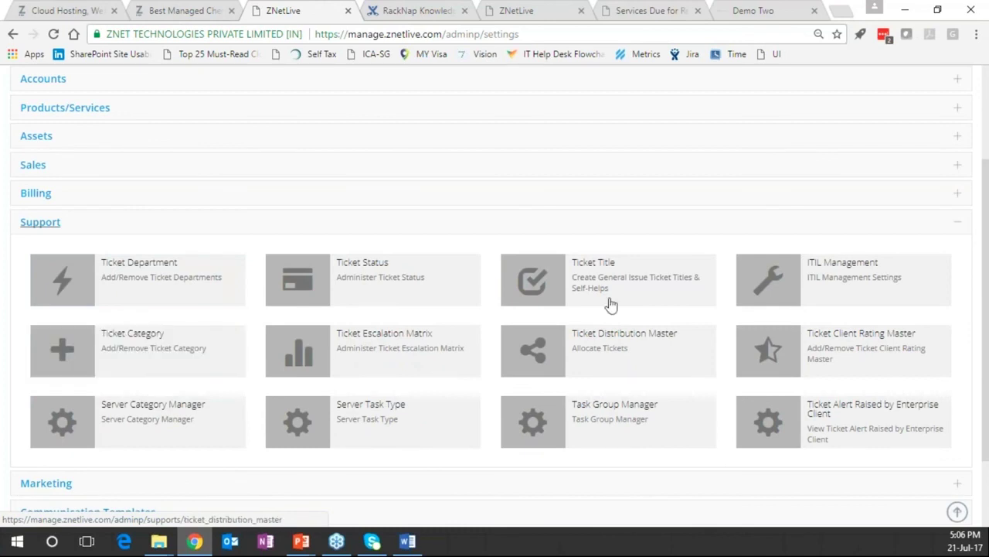
scroll(99, 381, "down", 1)
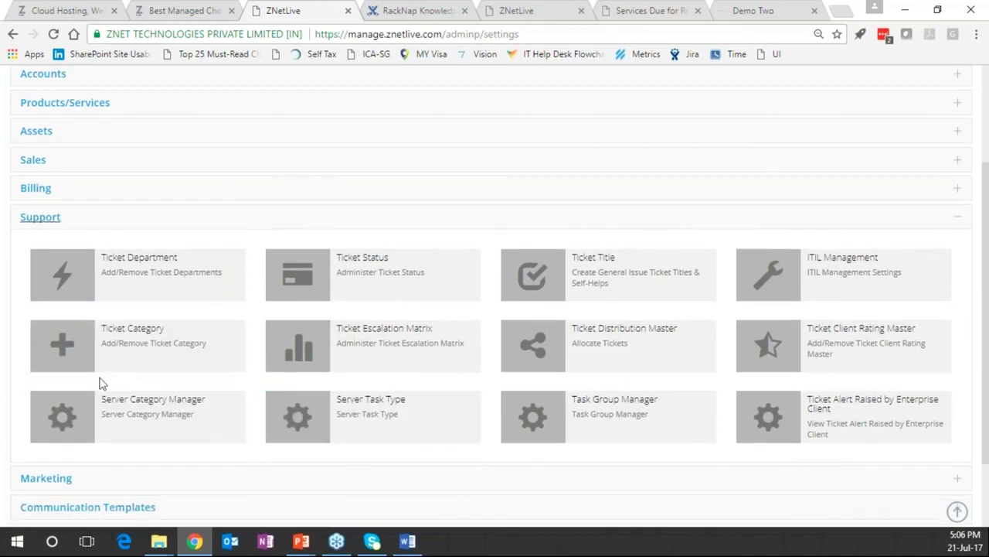
scroll(99, 381, "down", 2)
left_click(29, 384)
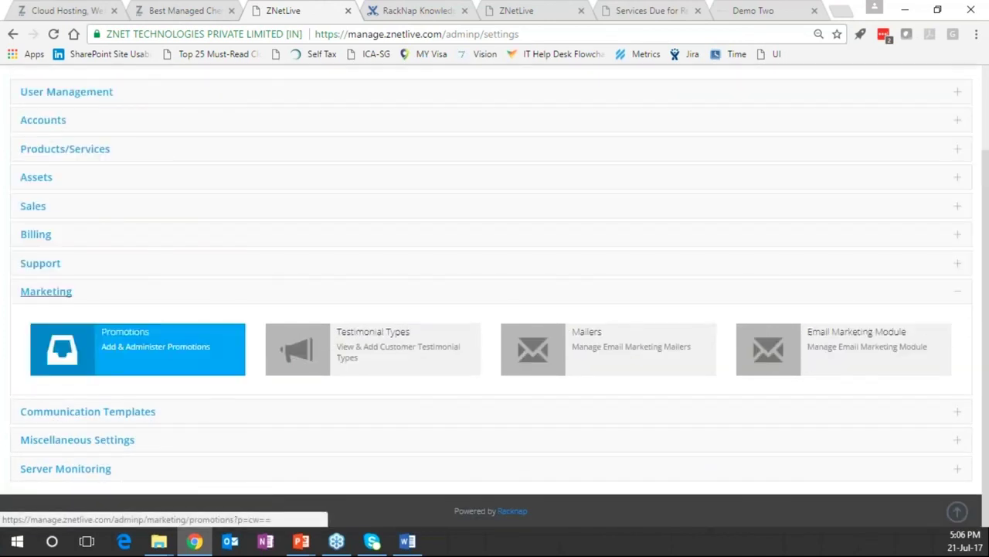
left_click(75, 469)
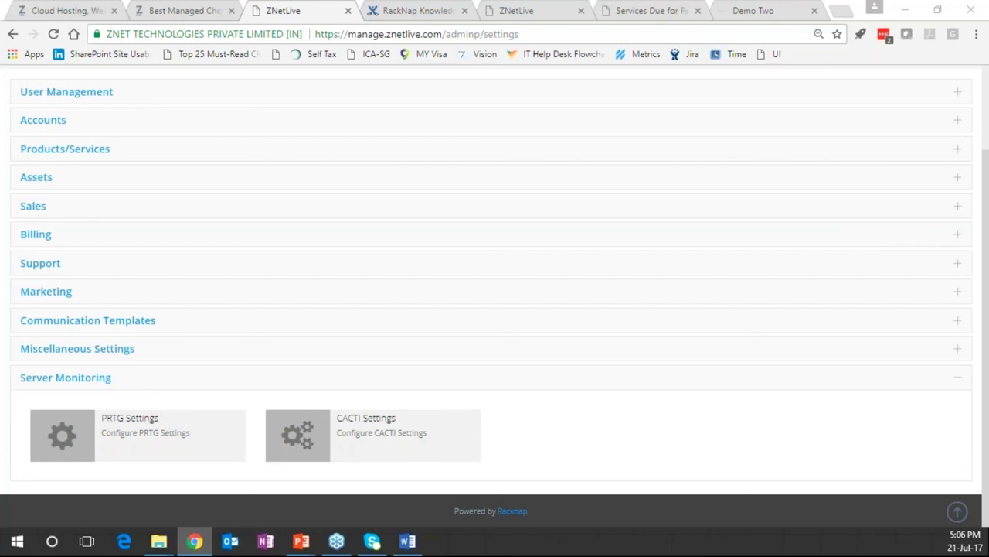
key("alt+Tab")
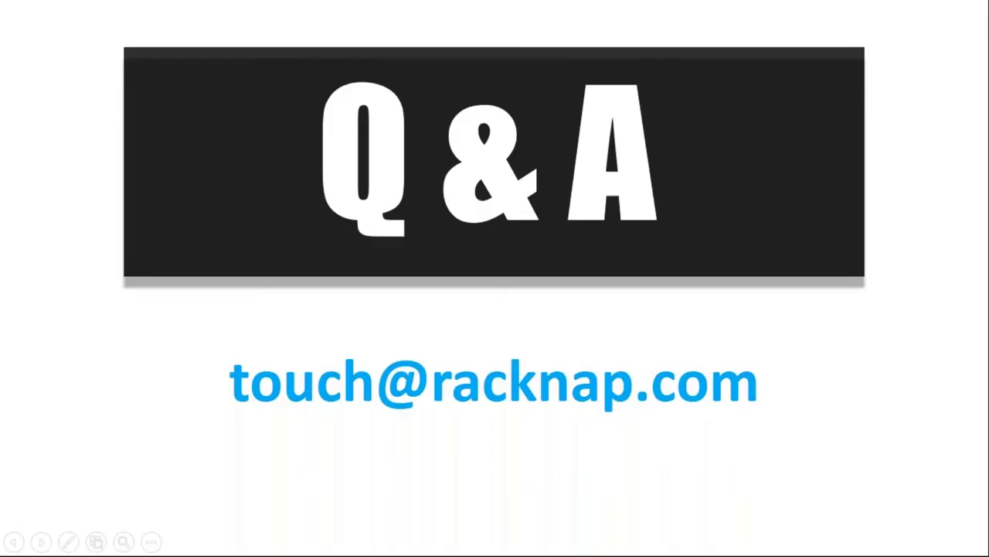